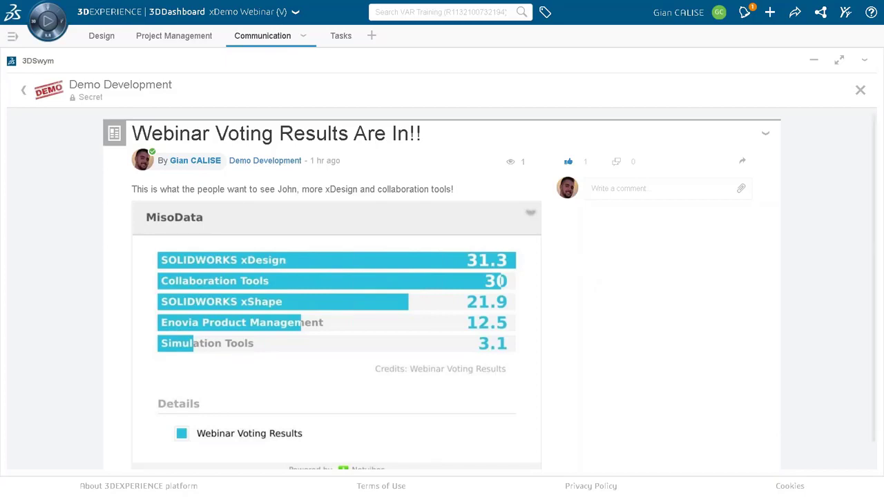
# - Close the expanded post and scroll through the Demo Development feed
pyautogui.click(862, 91)
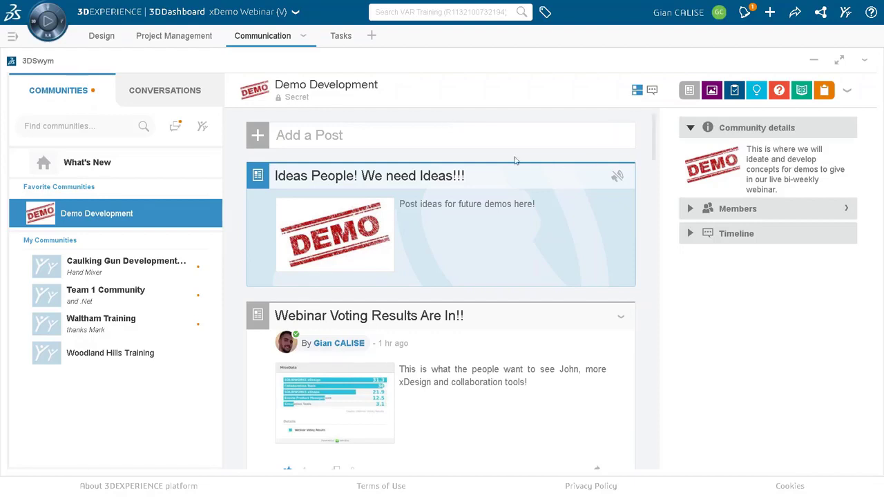
pyautogui.scroll(-7, 516, 160)
pyautogui.scroll(-4, 515, 212)
pyautogui.scroll(7, 516, 212)
pyautogui.scroll(4, 441, 288)
# - Bring up the community options list, then browse idea posts like Pliers and Hand Mixer
pyautogui.click(258, 135)
pyautogui.scroll(-10, 532, 183)
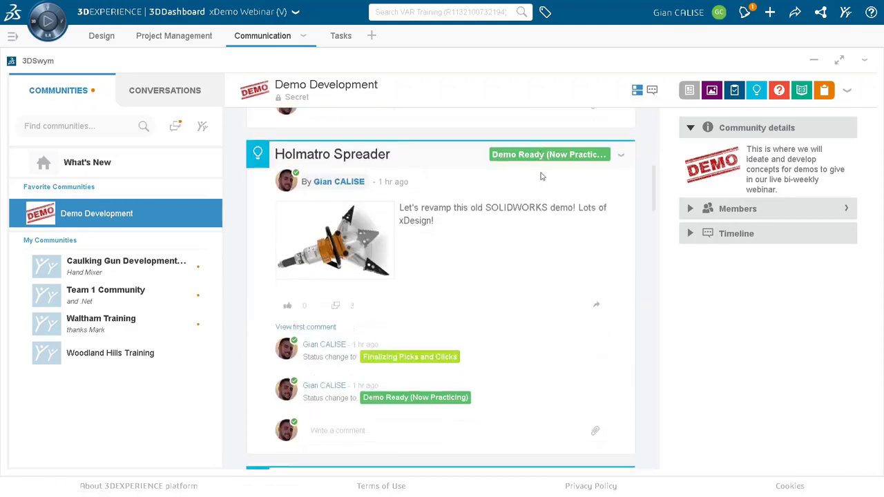
pyautogui.scroll(-9, 533, 183)
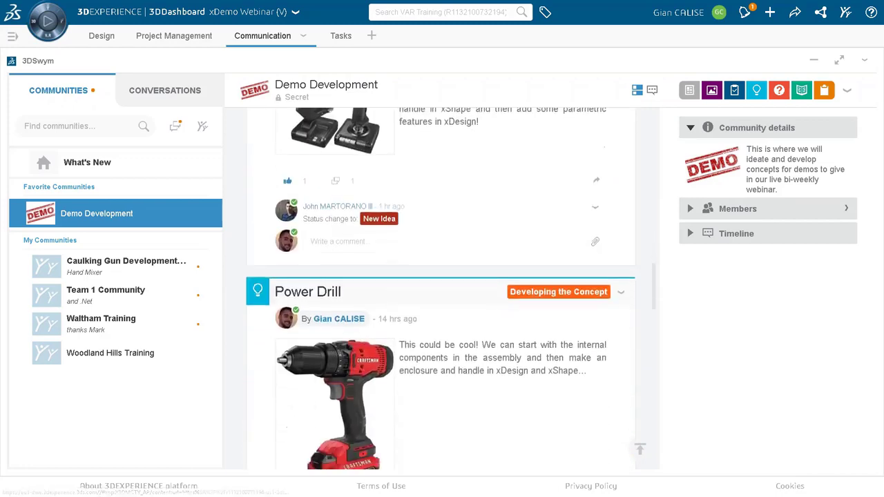
pyautogui.scroll(-8, 539, 181)
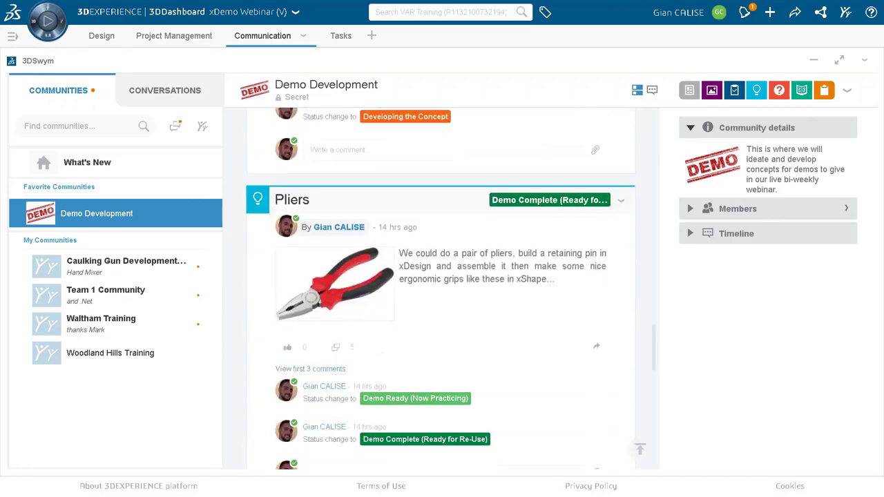
pyautogui.scroll(-6, 539, 181)
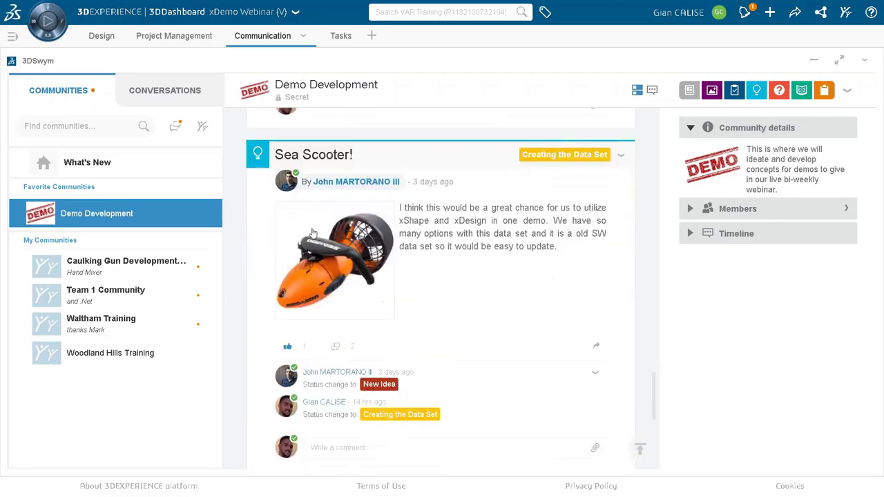
pyautogui.scroll(-4, 475, 196)
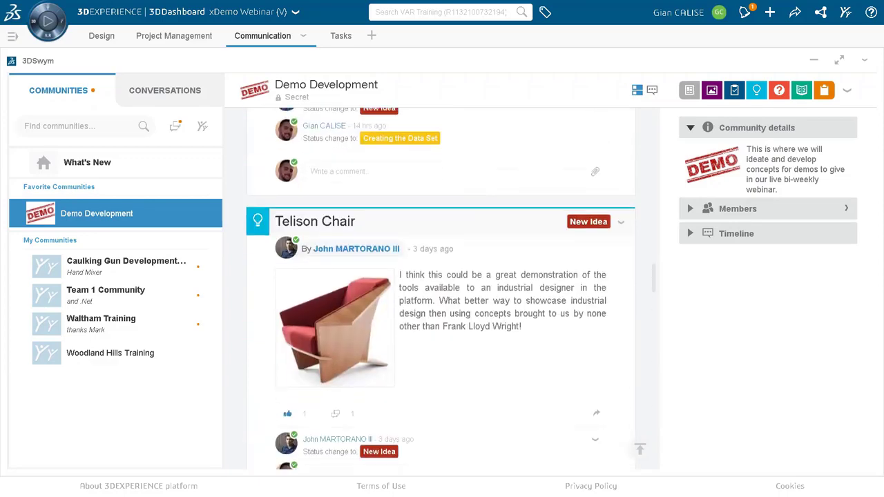
pyautogui.scroll(5, 476, 201)
pyautogui.scroll(8, 477, 201)
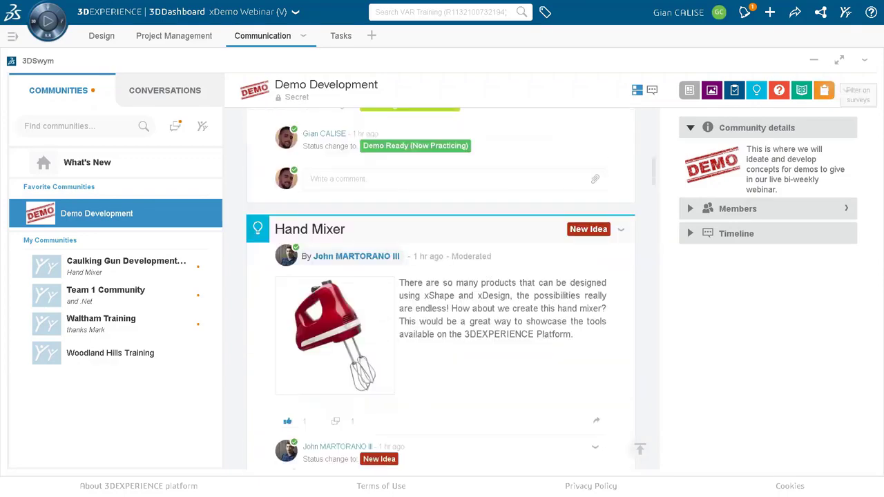
pyautogui.click(847, 91)
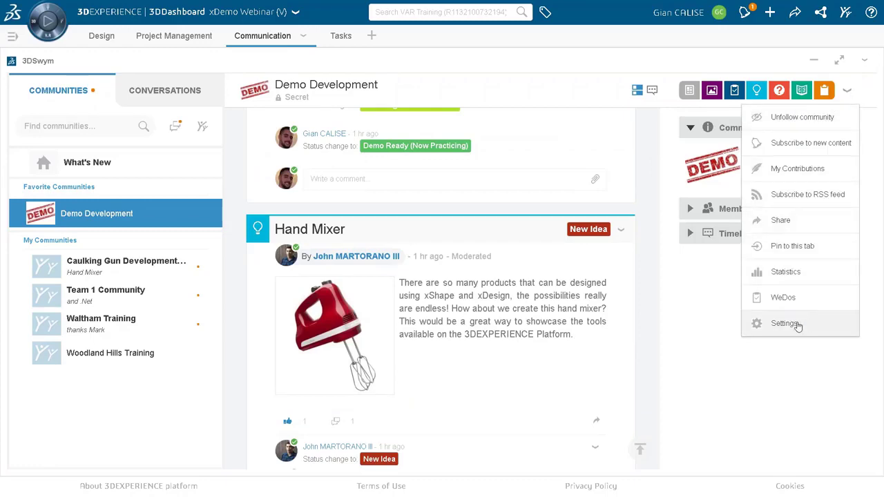
pyautogui.click(798, 325)
pyautogui.scroll(-8, 764, 185)
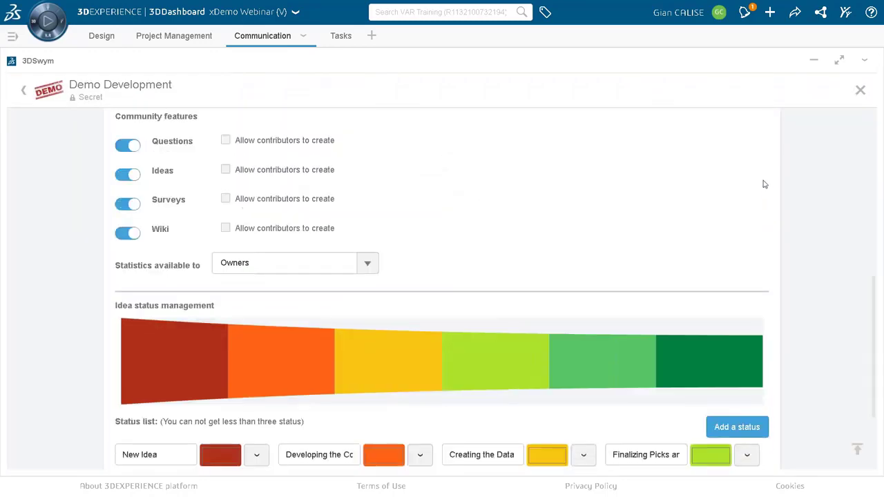
pyautogui.scroll(-2, 765, 185)
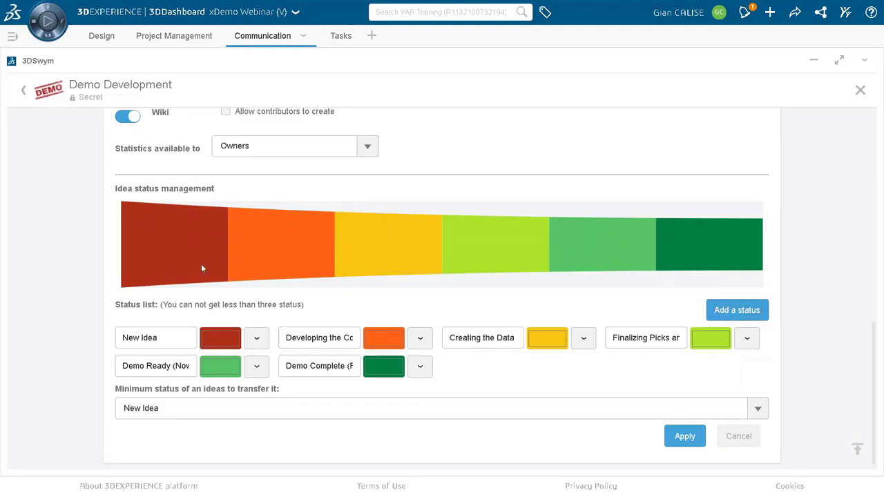
pyautogui.click(121, 342)
pyautogui.moveTo(291, 338); pyautogui.dragTo(402, 344)
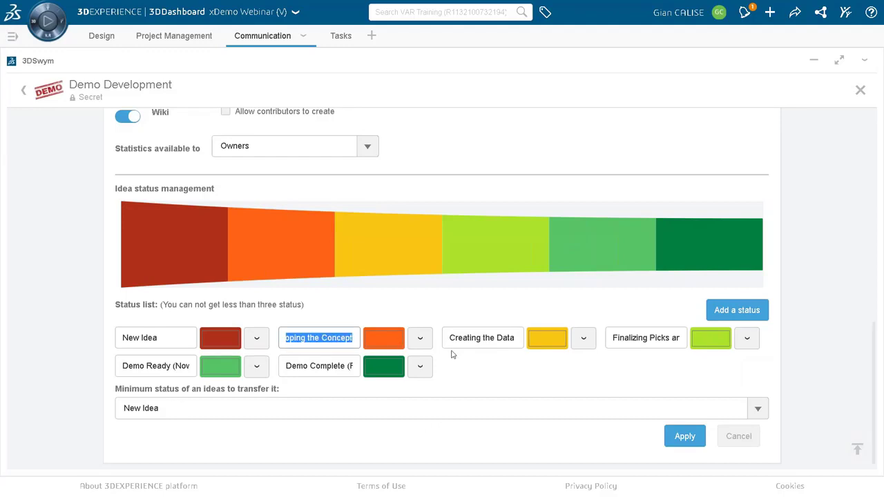
pyautogui.moveTo(451, 338); pyautogui.dragTo(536, 341)
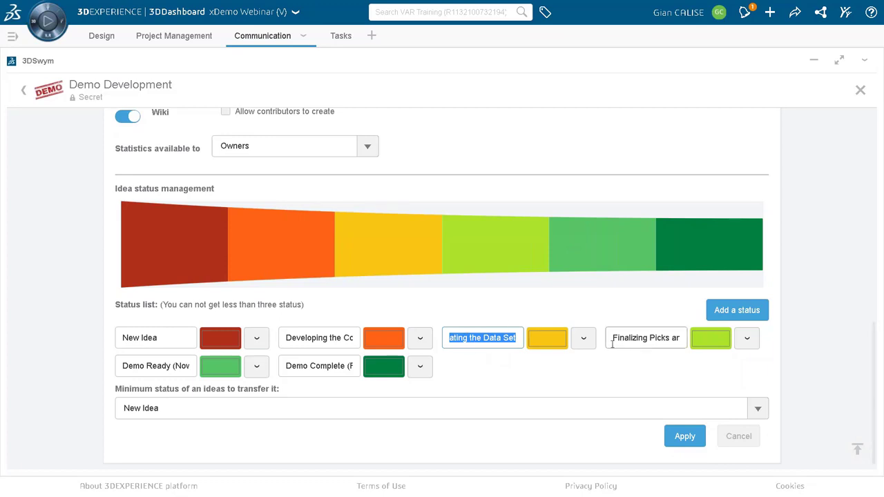
pyautogui.moveTo(613, 339); pyautogui.dragTo(718, 337)
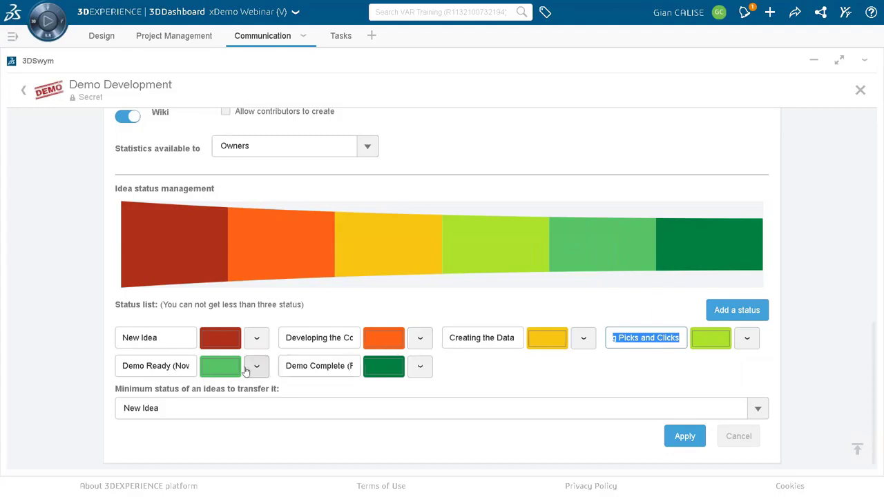
pyautogui.click(122, 367)
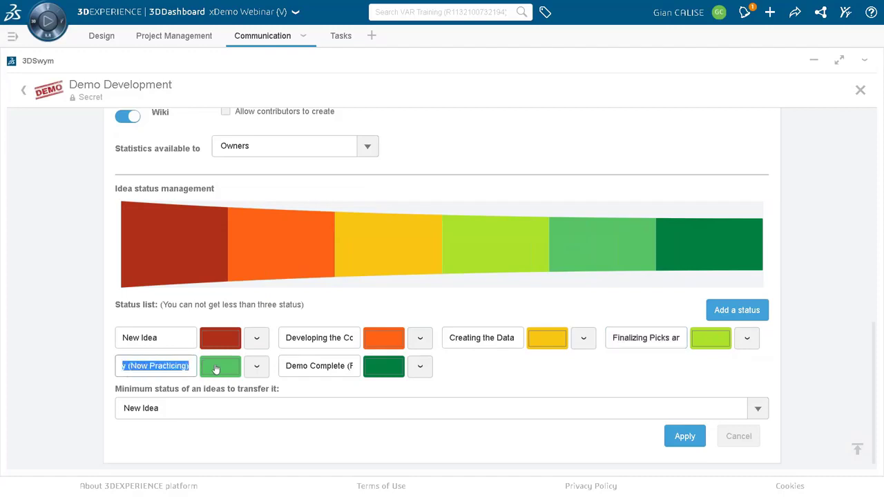
pyautogui.click(286, 367)
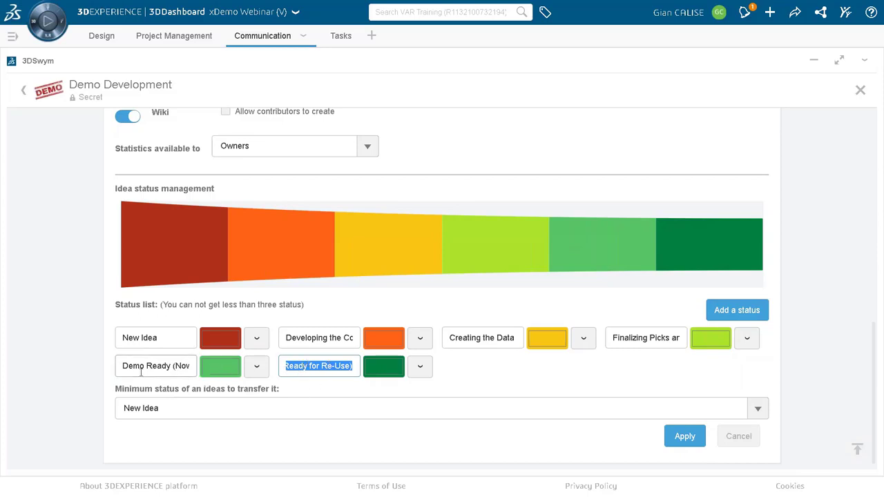
pyautogui.click(356, 367)
pyautogui.hotkey('ctrl', 'a')
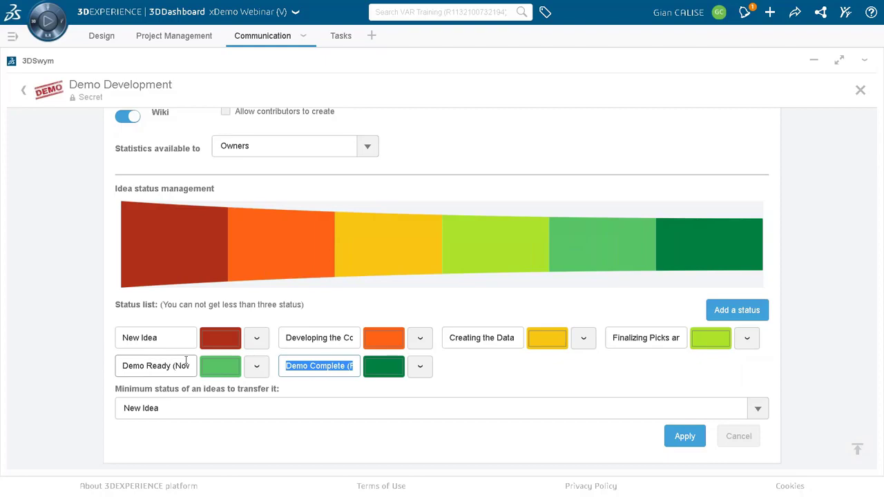
pyautogui.click(24, 89)
# - Apply the Ideas lightbulb filter and scroll through the idea posts beside the status funnel
pyautogui.scroll(5, 553, 254)
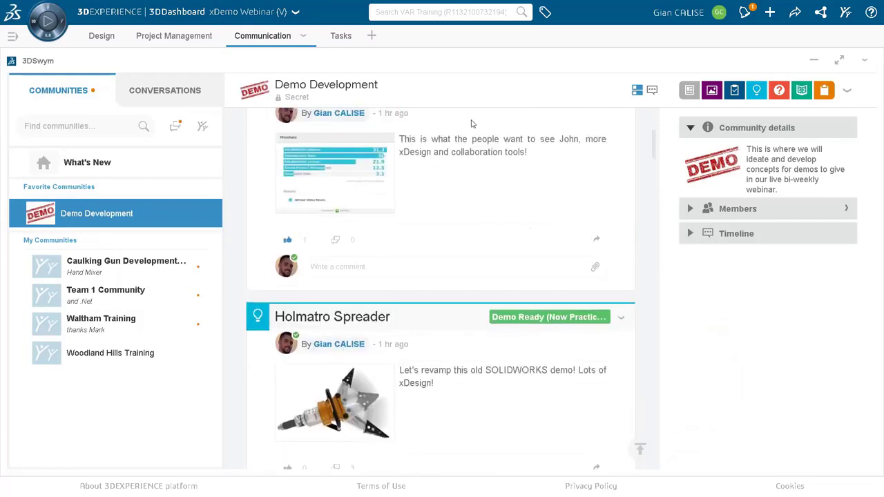
pyautogui.scroll(3, 549, 228)
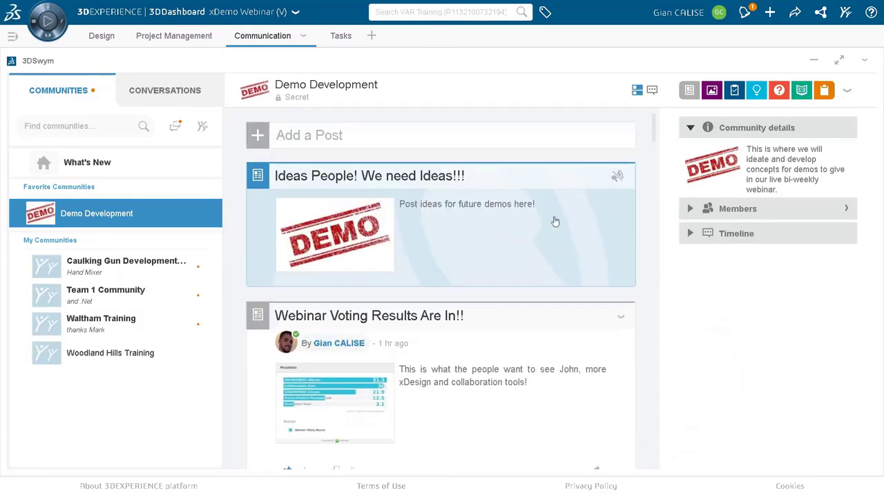
pyautogui.click(756, 90)
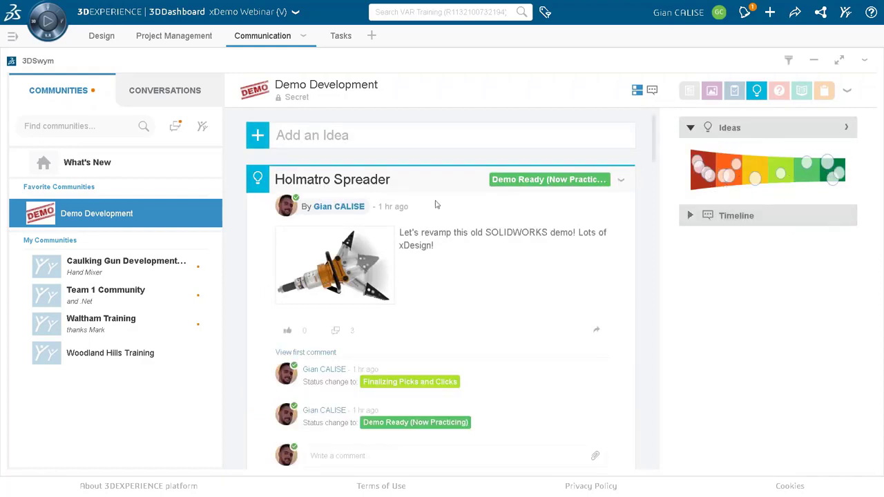
pyautogui.scroll(-4, 439, 197)
pyautogui.scroll(-8, 448, 181)
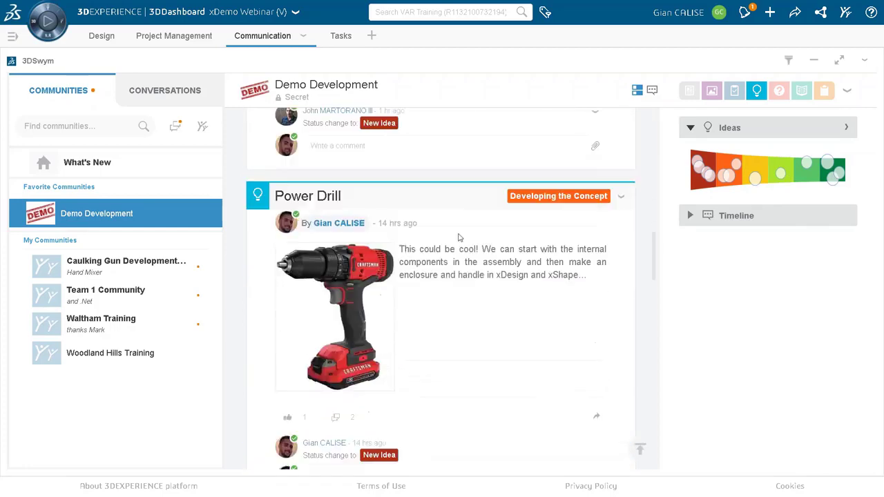
pyautogui.scroll(-2, 562, 228)
pyautogui.scroll(7, 562, 229)
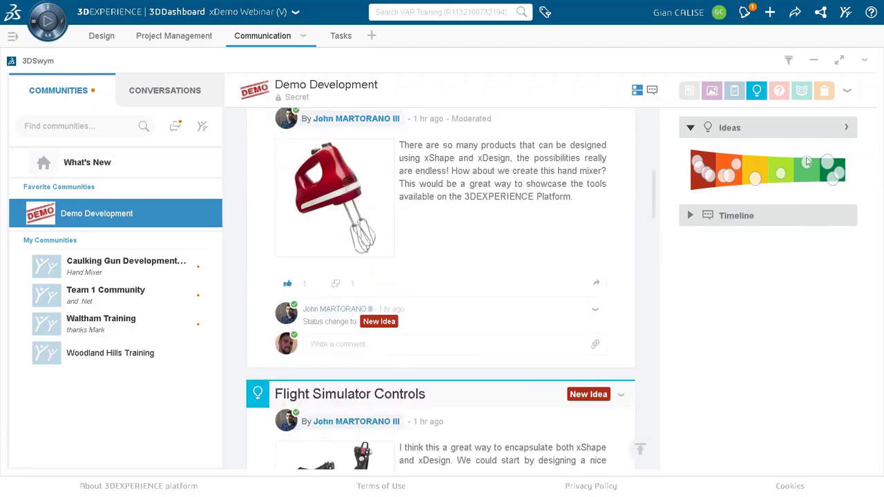
# - Open the ideas pipeline, filter to Developing the Concept, then show all 14 ideas again
pyautogui.click(846, 127)
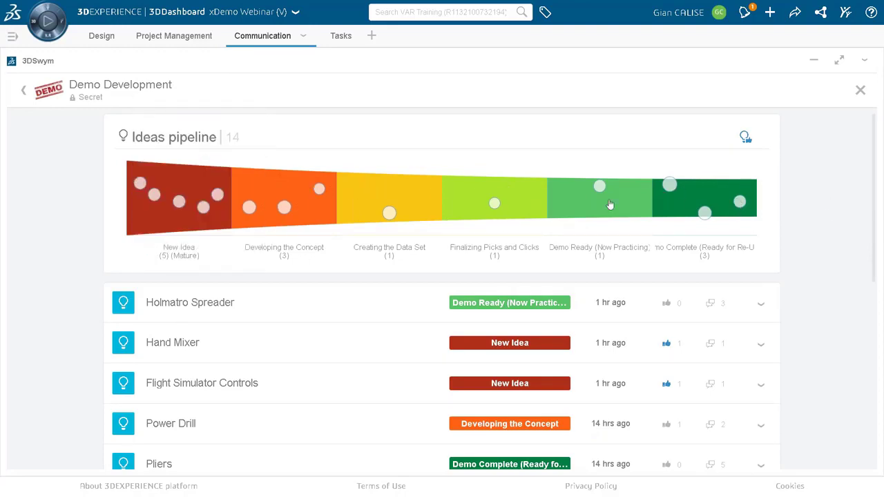
pyautogui.click(275, 194)
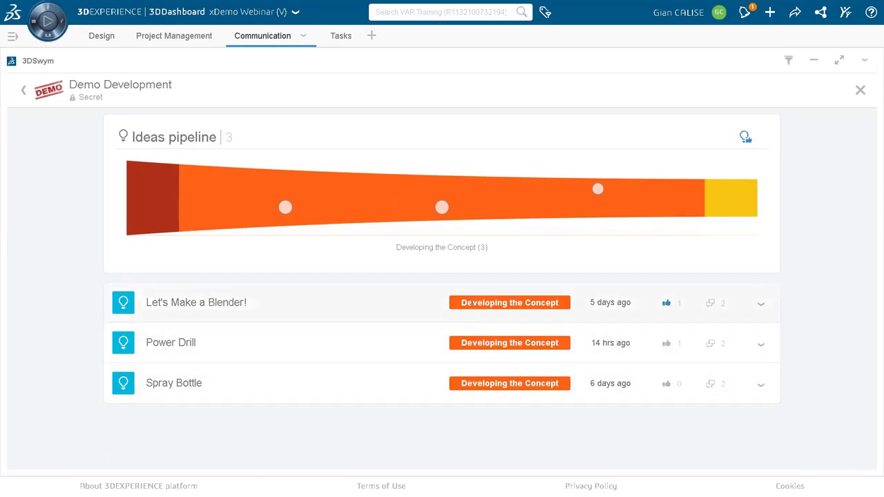
pyautogui.click(526, 205)
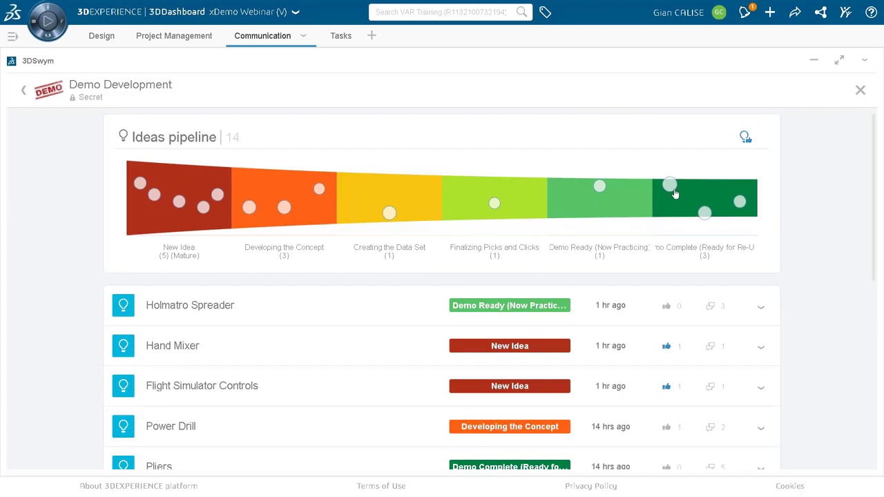
# - View and close the Pliers and Holmatro Spreader idea details
pyautogui.moveTo(675, 190)
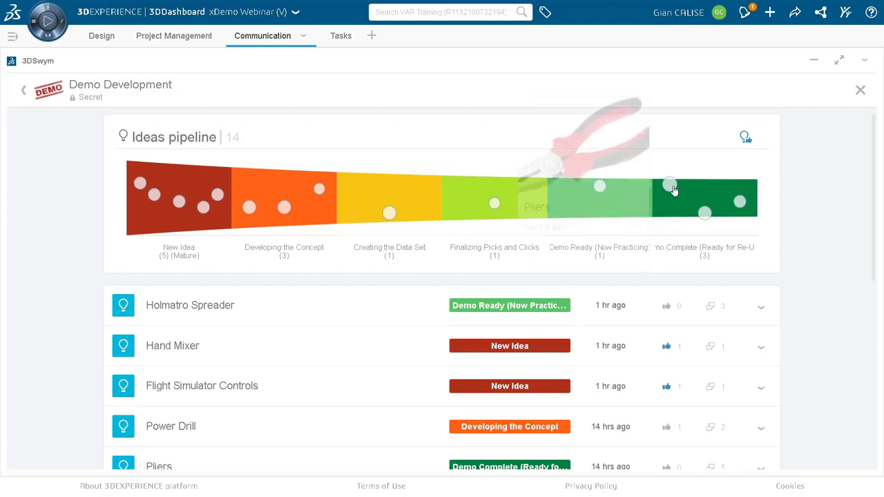
pyautogui.click(705, 217)
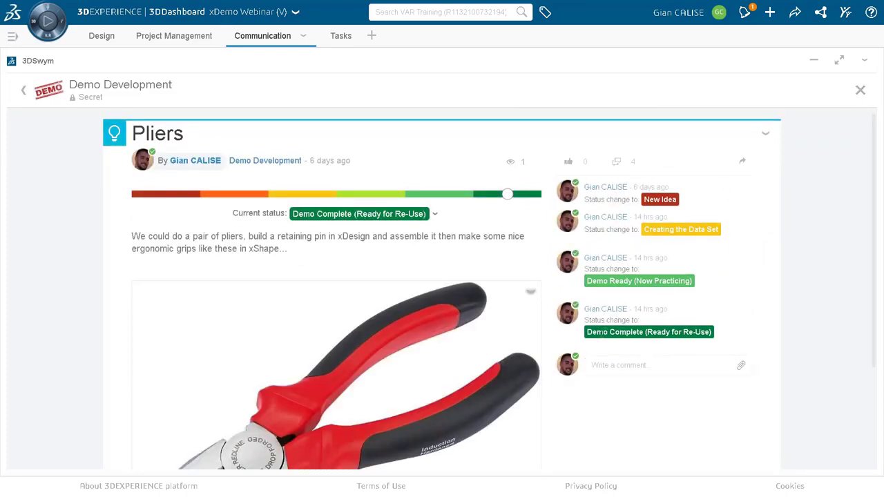
pyautogui.click(860, 90)
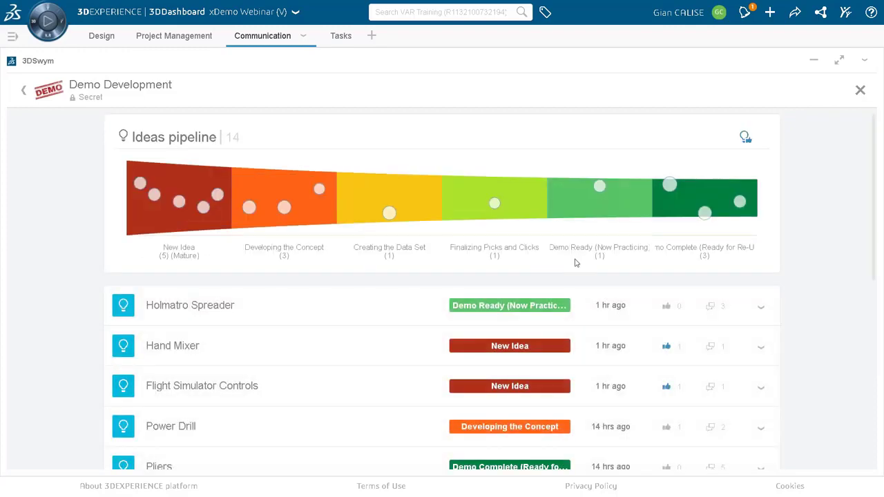
pyautogui.click(600, 191)
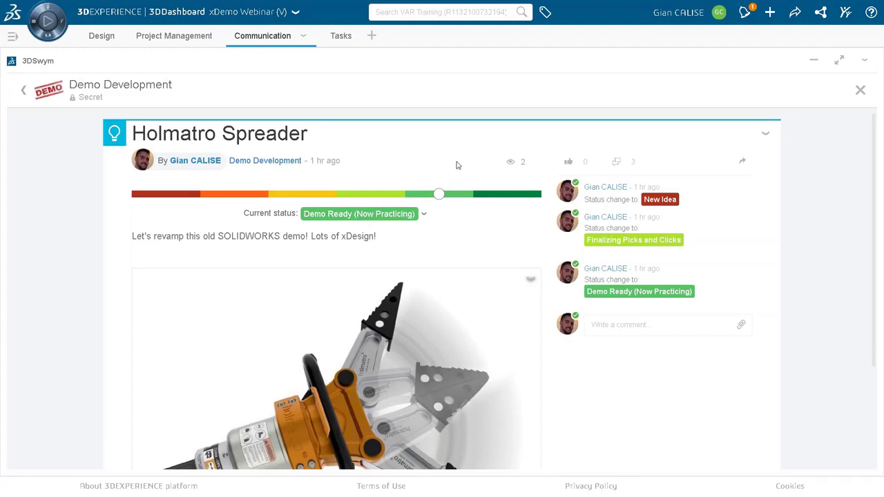
pyautogui.click(860, 92)
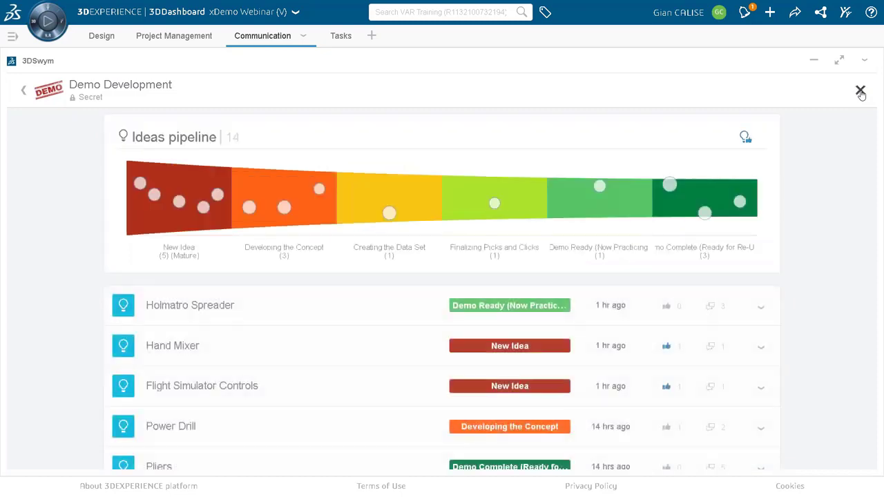
# - Set a new post's type to task, then switch to the Collaborative Tasks board
pyautogui.click(860, 93)
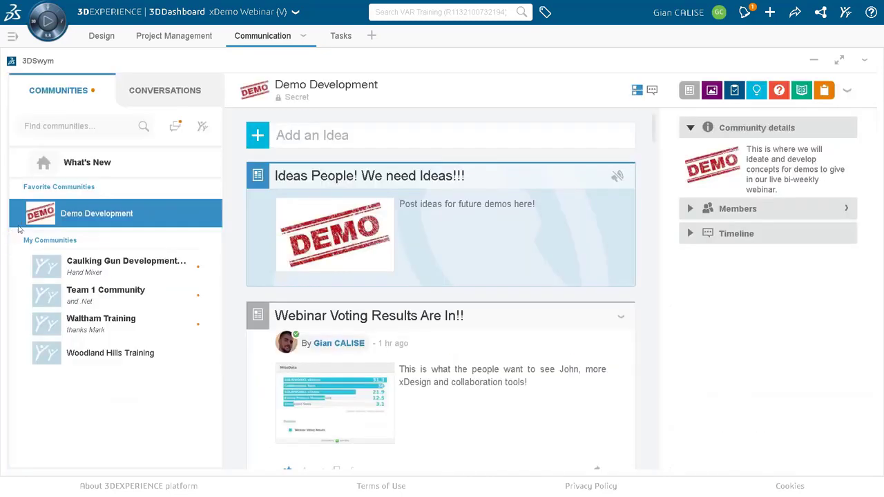
pyautogui.click(275, 136)
pyautogui.click(266, 136)
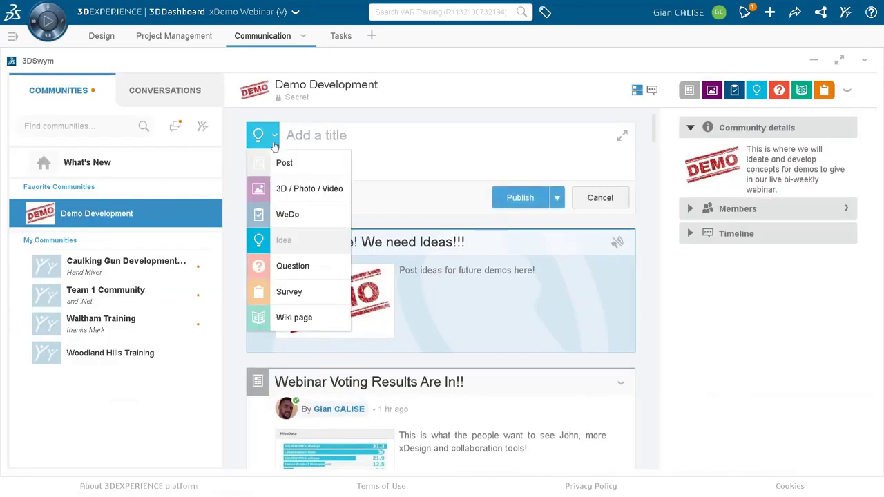
pyautogui.click(285, 212)
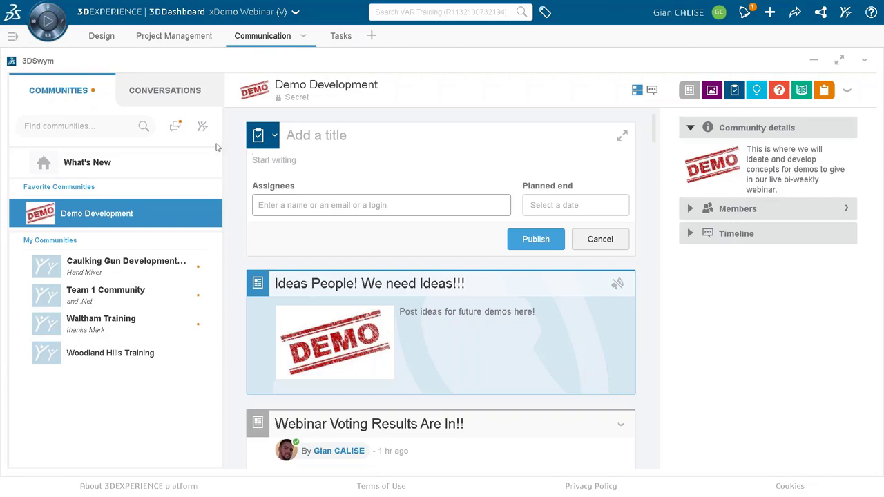
pyautogui.click(331, 39)
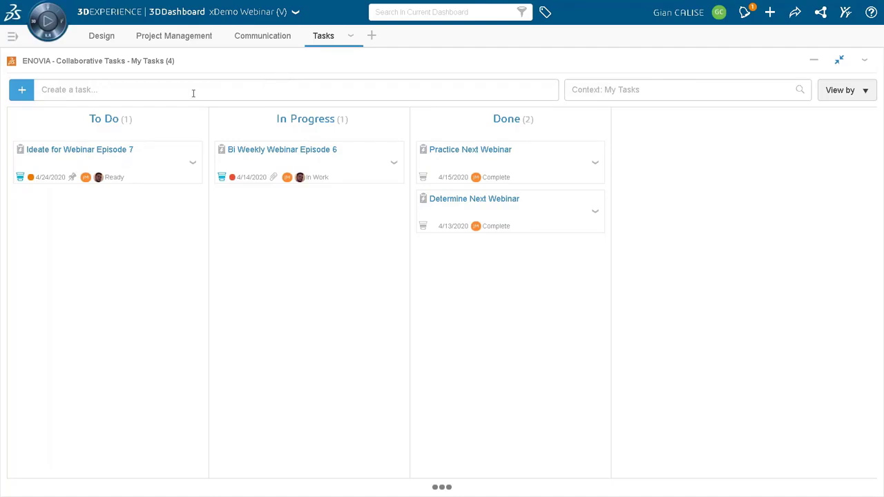
# - Create the task 'Give the Holmatro Demo' and open its details
pyautogui.click(23, 95)
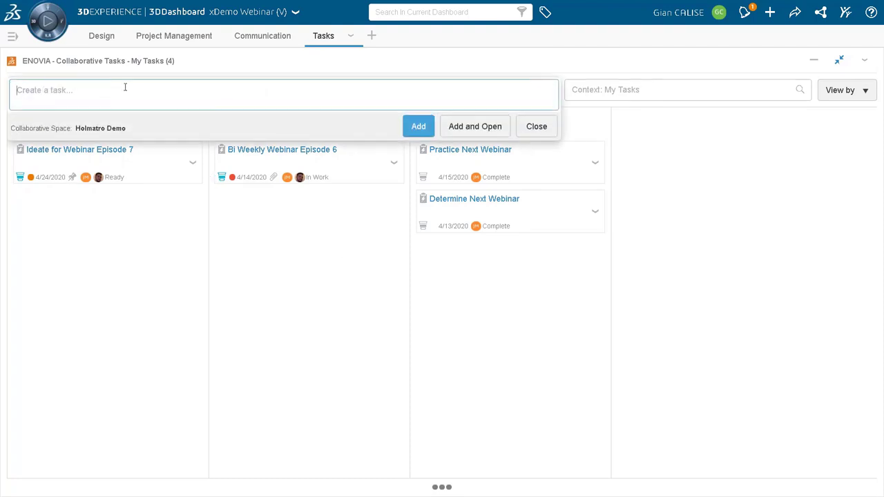
pyautogui.write('Give the Holma')
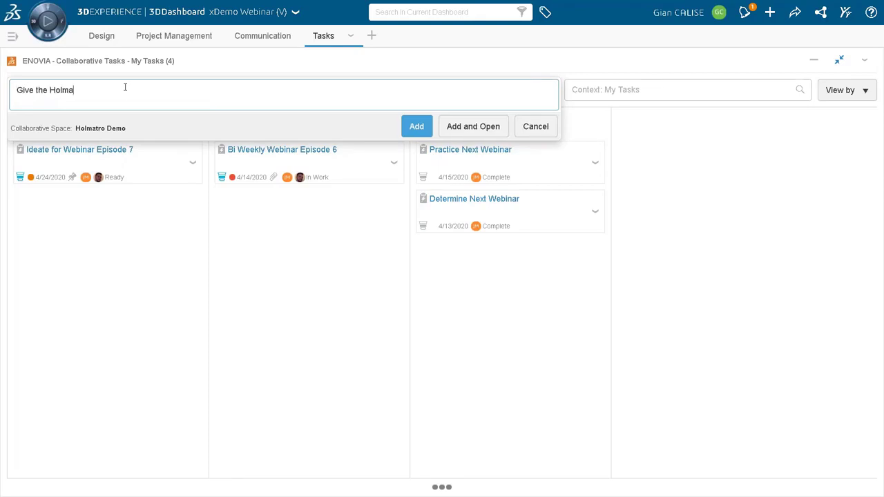
pyautogui.write('tro Demo')
pyautogui.click(474, 127)
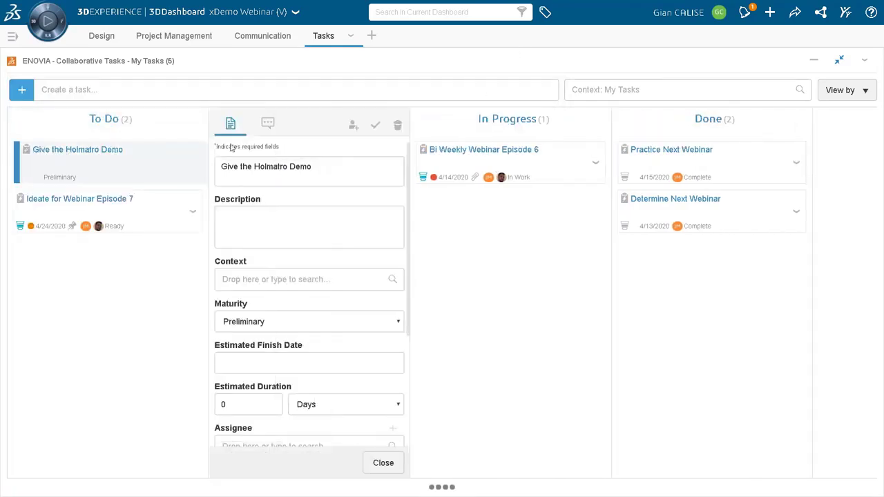
pyautogui.click(288, 222)
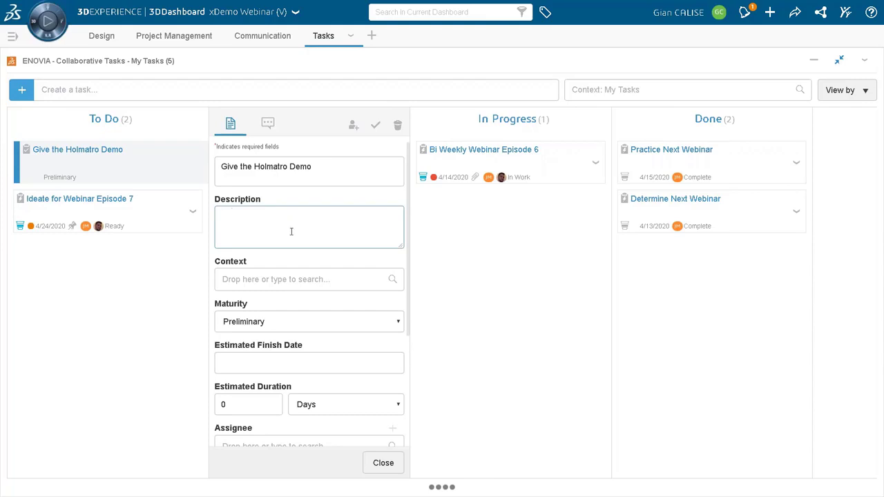
pyautogui.scroll(-2, 291, 221)
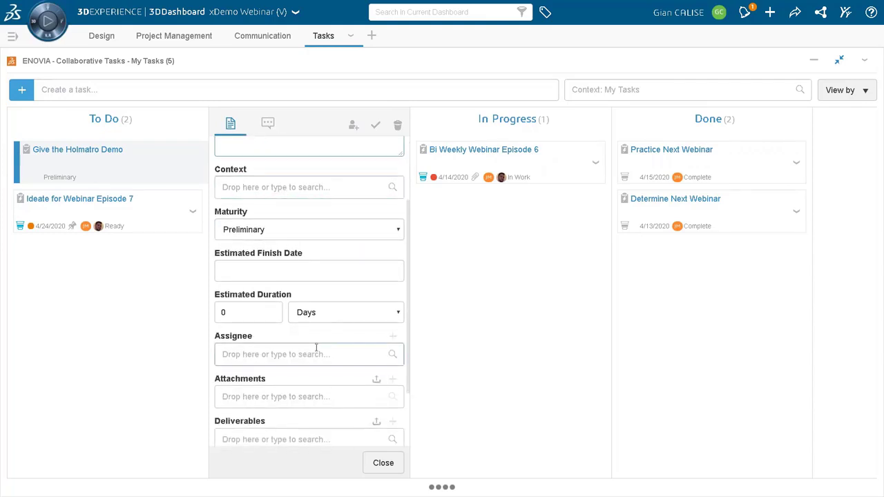
# - Assign the task to a teammate found by name search
pyautogui.click(274, 356)
pyautogui.write('John')
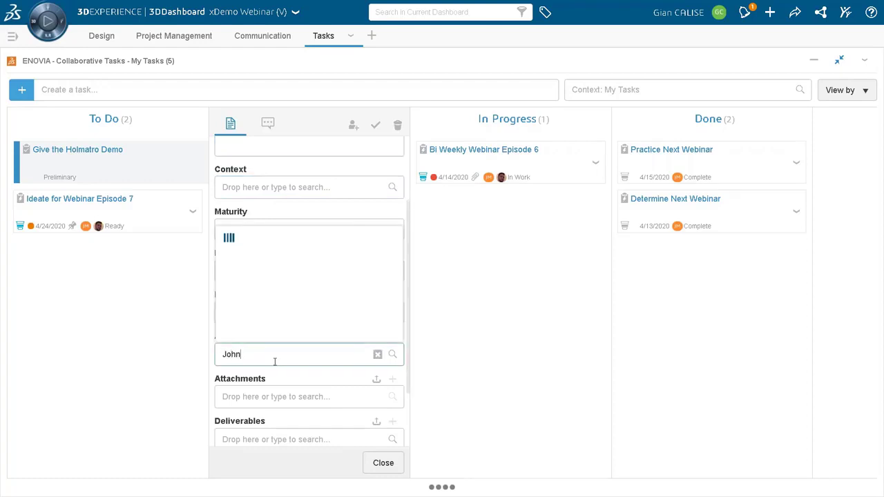
pyautogui.click(279, 287)
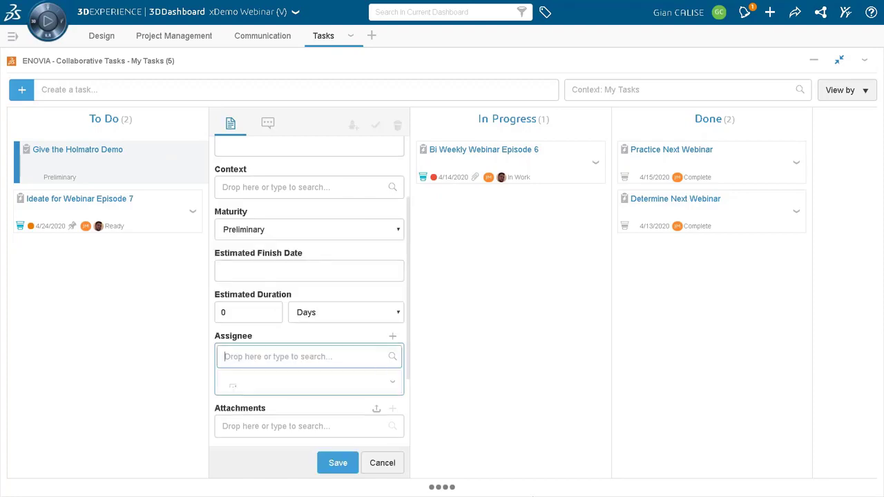
pyautogui.scroll(-2, 324, 390)
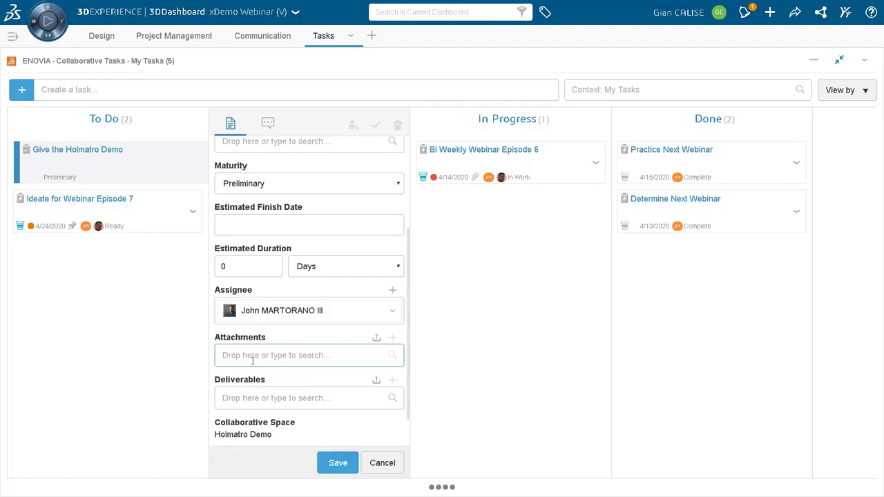
pyautogui.scroll(4, 253, 360)
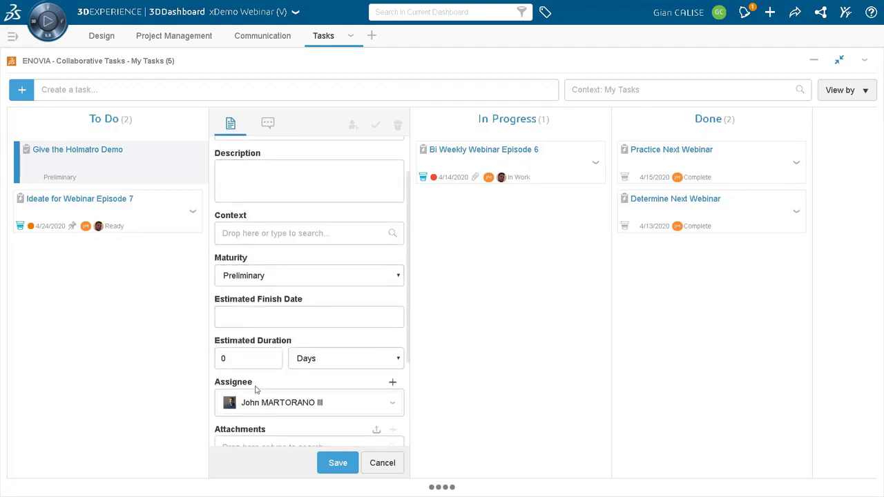
# - Set the estimated finish date to Mon, Apr 20, 2020, then save and close the task
pyautogui.click(351, 362)
pyautogui.click(351, 362)
pyautogui.click(277, 316)
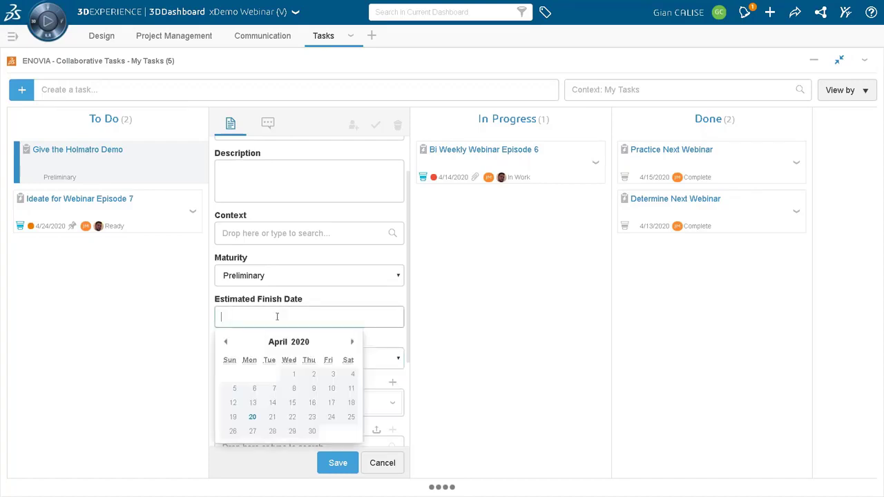
pyautogui.click(252, 418)
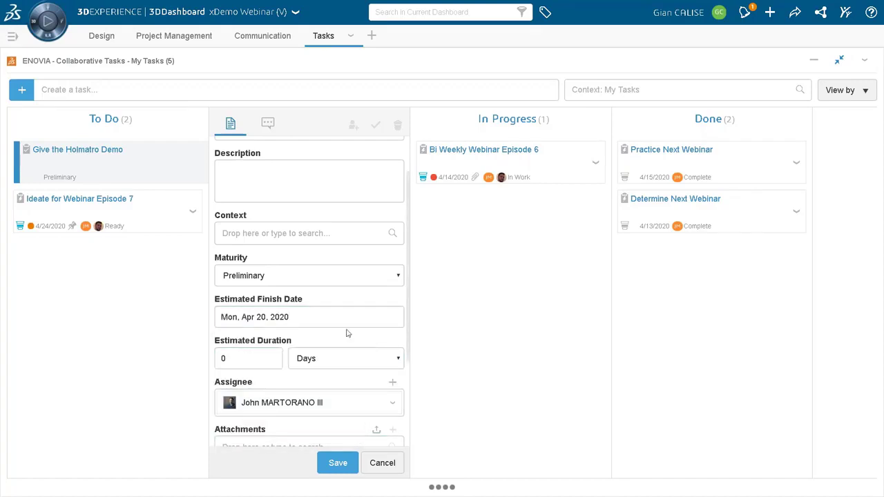
pyautogui.scroll(-3, 348, 333)
pyautogui.click(338, 467)
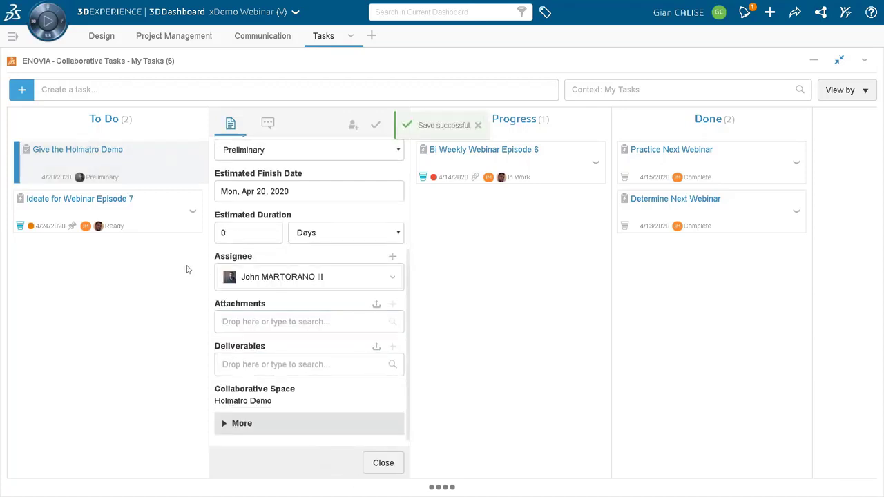
pyautogui.click(383, 463)
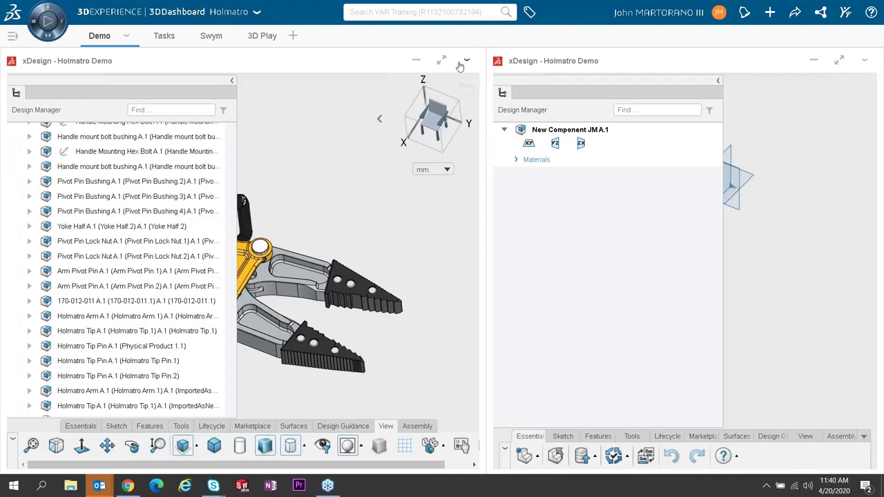
# - Maximize the Holmatro assembly, orbit it, and hide the Yoke Half part to reveal the pivots
pyautogui.click(442, 61)
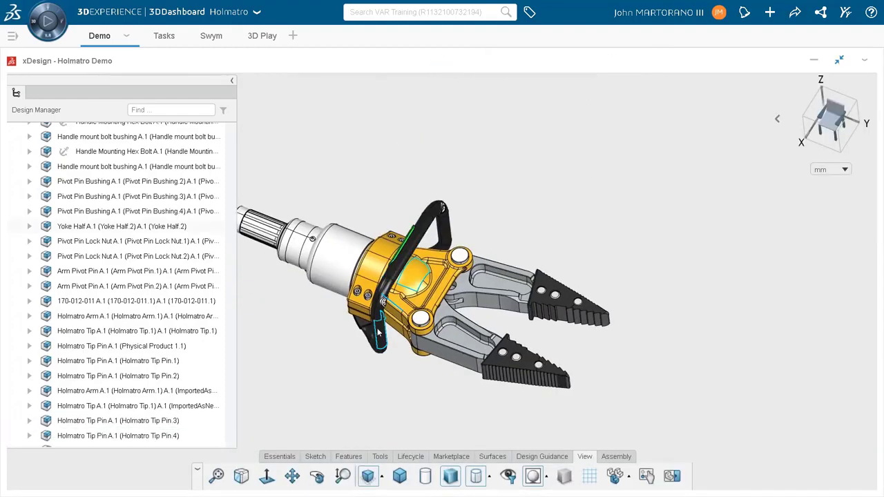
pyautogui.scroll(1, 373, 335)
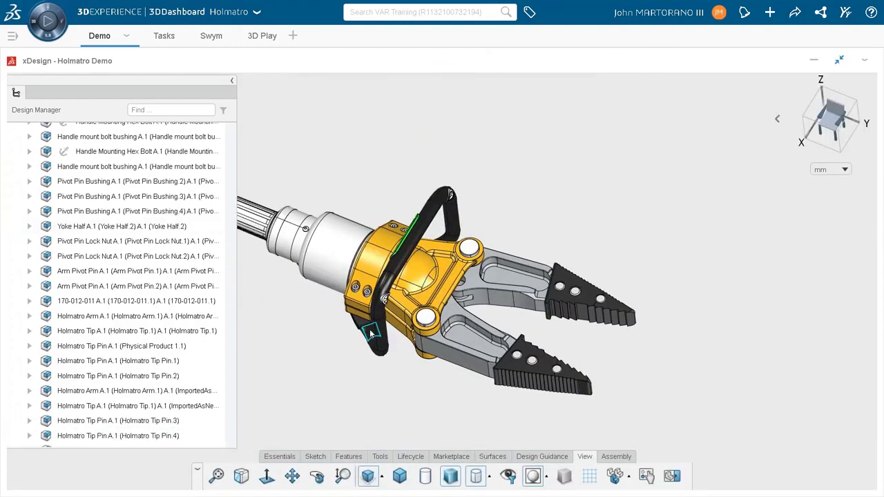
pyautogui.moveTo(369, 329); pyautogui.dragTo(334, 333, button='middle')
pyautogui.moveTo(387, 207); pyautogui.dragTo(379, 187, button='middle')
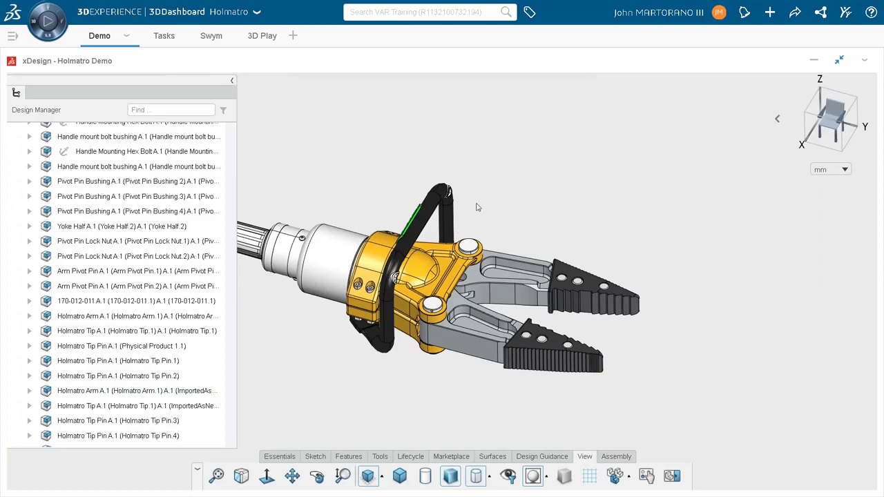
pyautogui.moveTo(476, 205)
pyautogui.mouseDown(button='middle')
pyautogui.moveTo(449, 228)
pyautogui.moveTo(471, 203)
pyautogui.mouseUp(button='middle')
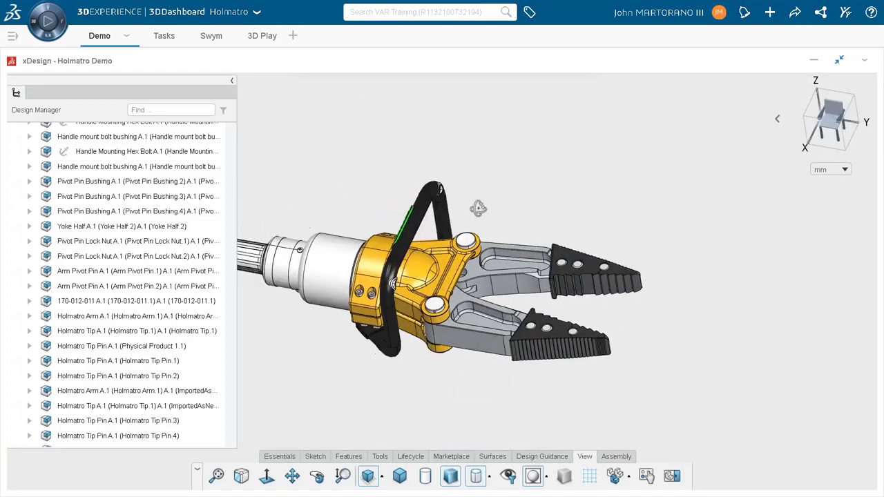
pyautogui.click(421, 260)
pyautogui.click(449, 219)
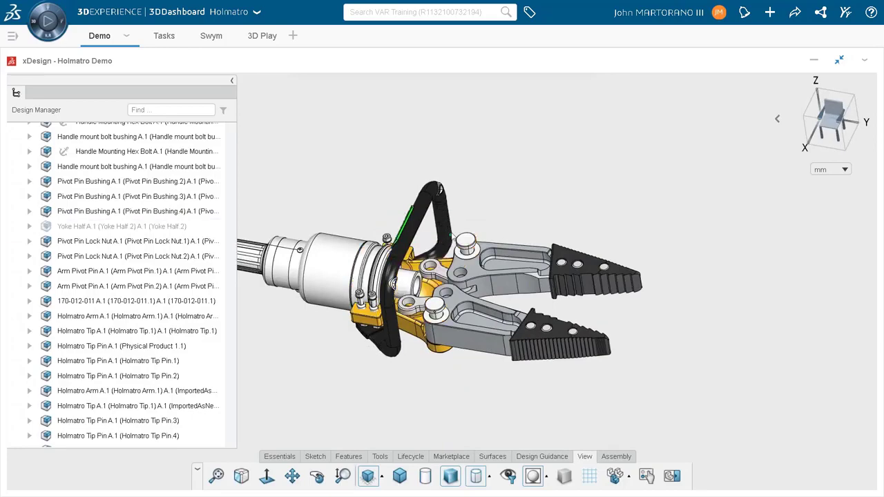
pyautogui.moveTo(449, 219); pyautogui.dragTo(442, 317, button='middle')
pyautogui.scroll(5, 446, 273)
pyautogui.scroll(-3, 441, 316)
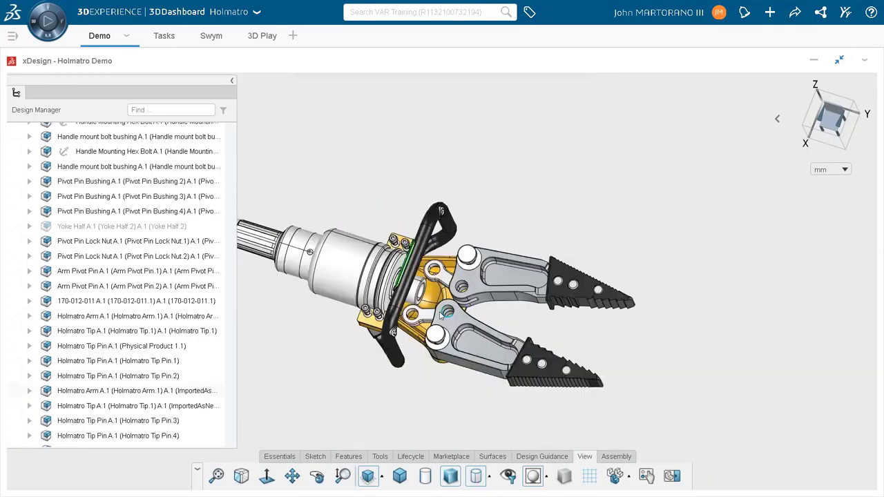
pyautogui.click(268, 43)
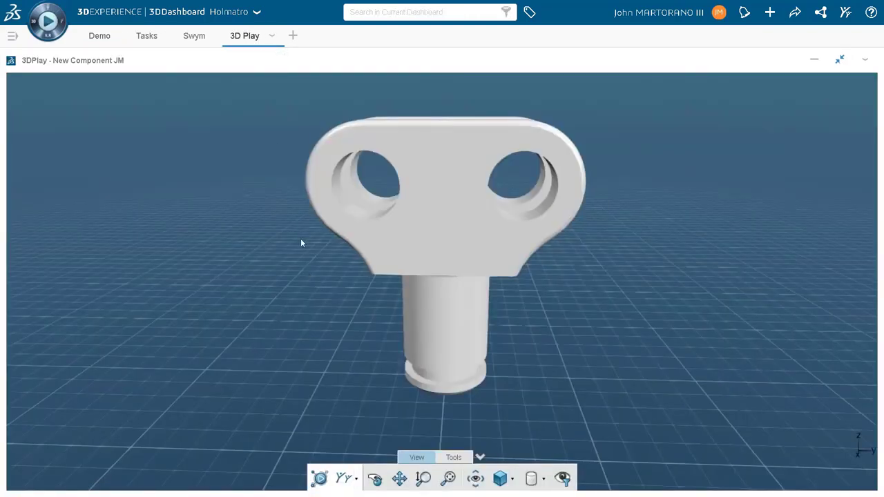
# - Pan, orbit and zoom the New Component JM clevis, ending on a near-front view
pyautogui.moveTo(301, 240); pyautogui.dragTo(370, 235, button='middle')
pyautogui.moveTo(370, 235); pyautogui.dragTo(529, 146)
pyautogui.scroll(3, 569, 144)
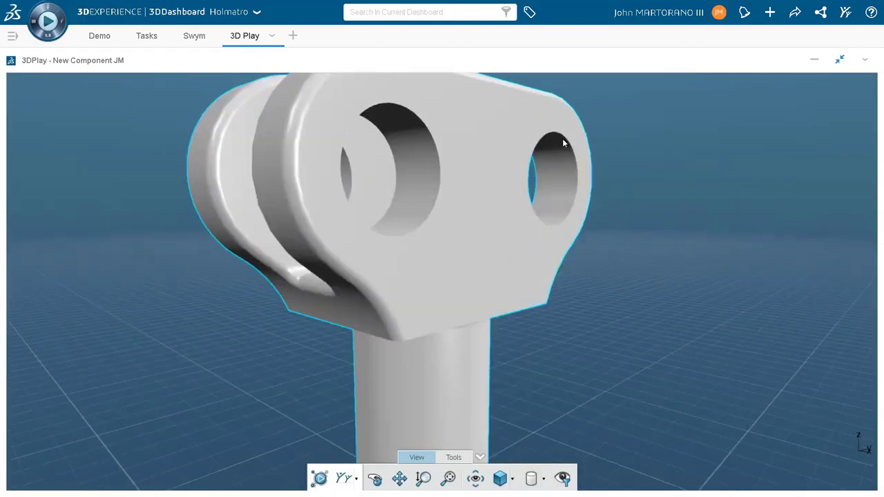
pyautogui.scroll(-3, 568, 143)
pyautogui.moveTo(569, 149); pyautogui.dragTo(561, 173)
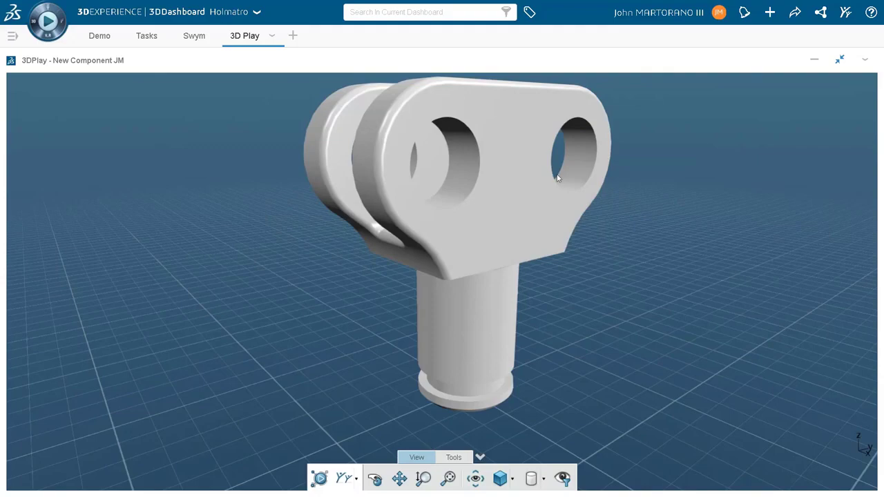
pyautogui.click(555, 172)
pyautogui.scroll(5, 557, 175)
pyautogui.scroll(-5, 559, 178)
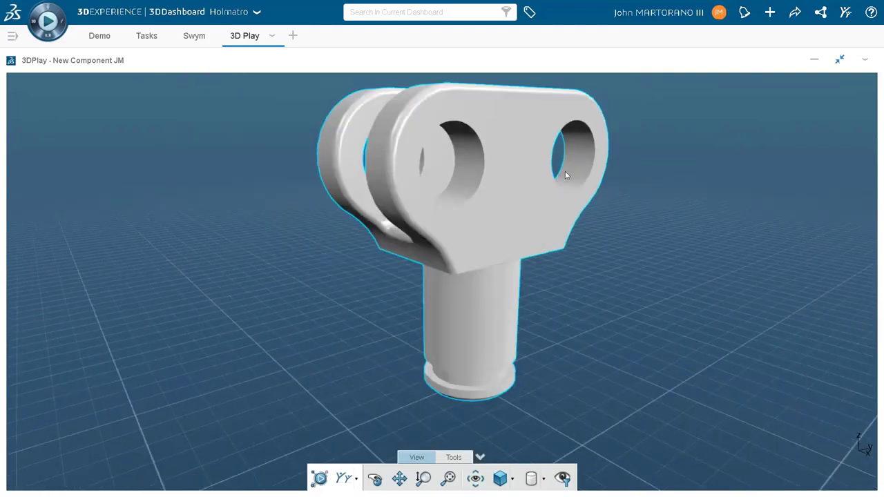
pyautogui.moveTo(565, 174); pyautogui.dragTo(526, 152, button='middle')
# - Bring the new component design full screen and start a sketch on the YZ plane
pyautogui.click(99, 36)
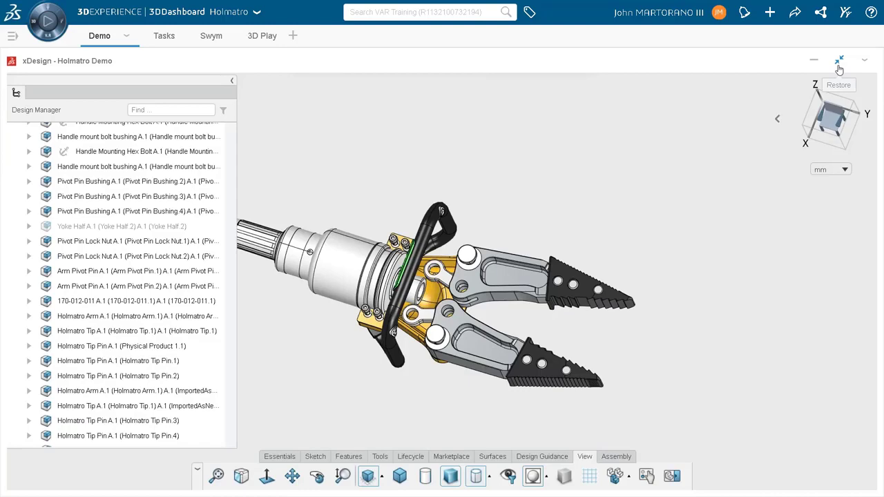
pyautogui.click(839, 66)
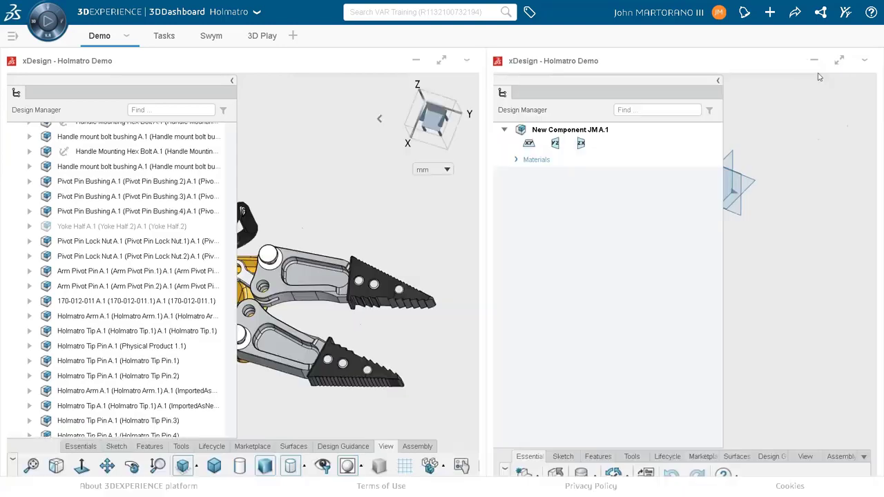
pyautogui.click(834, 61)
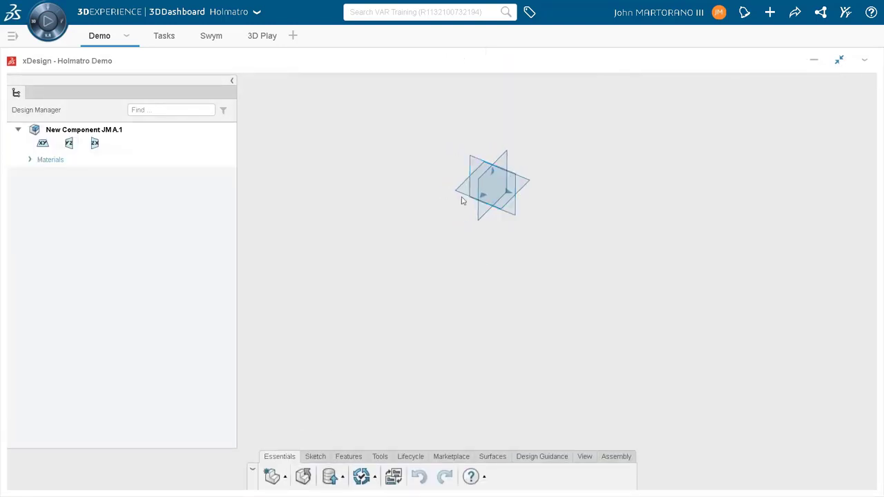
pyautogui.click(474, 163)
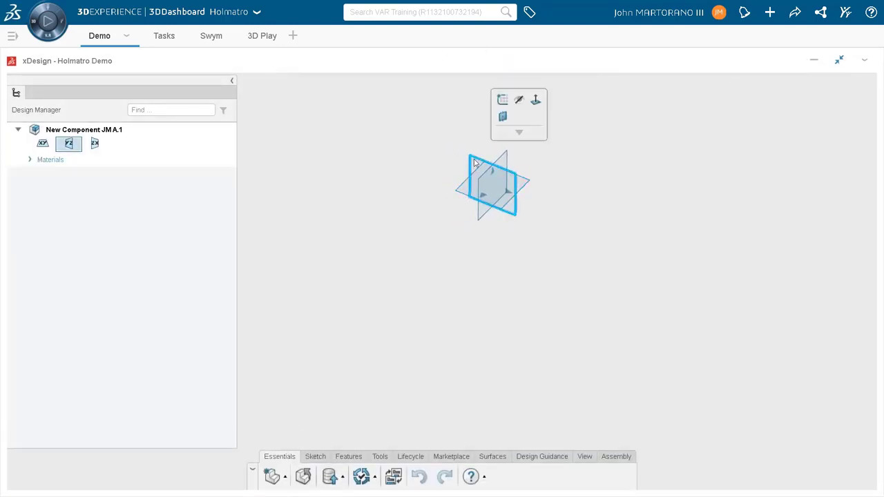
pyautogui.click(502, 99)
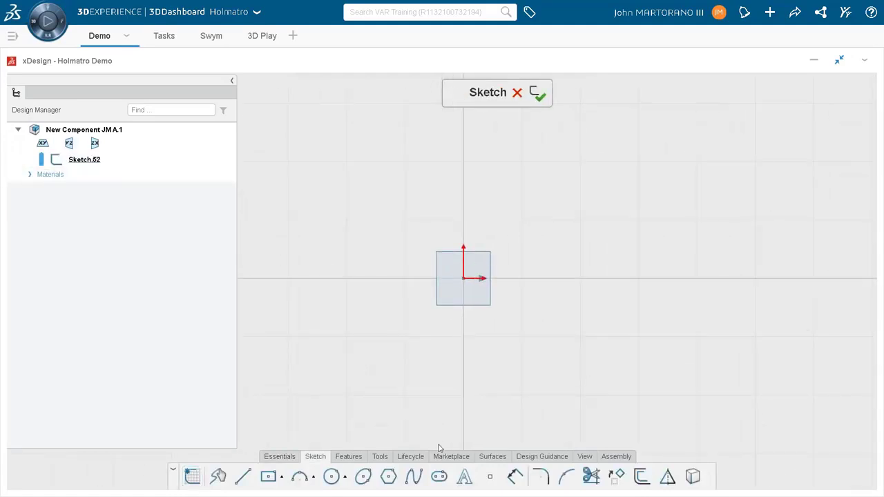
# - Draw a horizontal slot, a small circle at its left centre and a larger one at its right
pyautogui.click(439, 476)
pyautogui.click(363, 278)
pyautogui.click(608, 278)
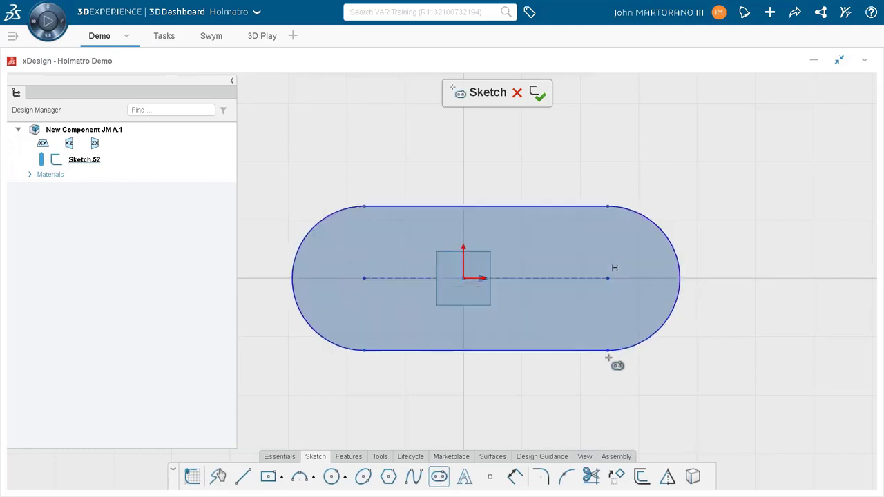
pyautogui.click(609, 380)
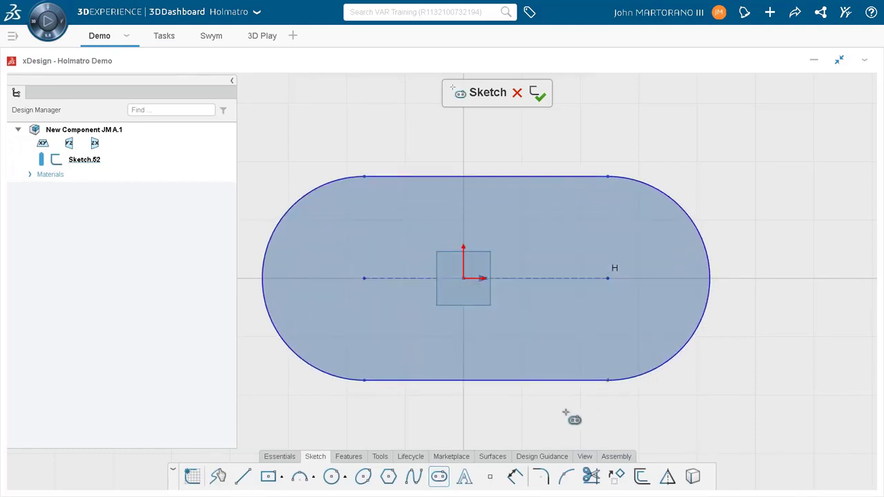
pyautogui.click(331, 477)
pyautogui.click(364, 278)
pyautogui.click(385, 304)
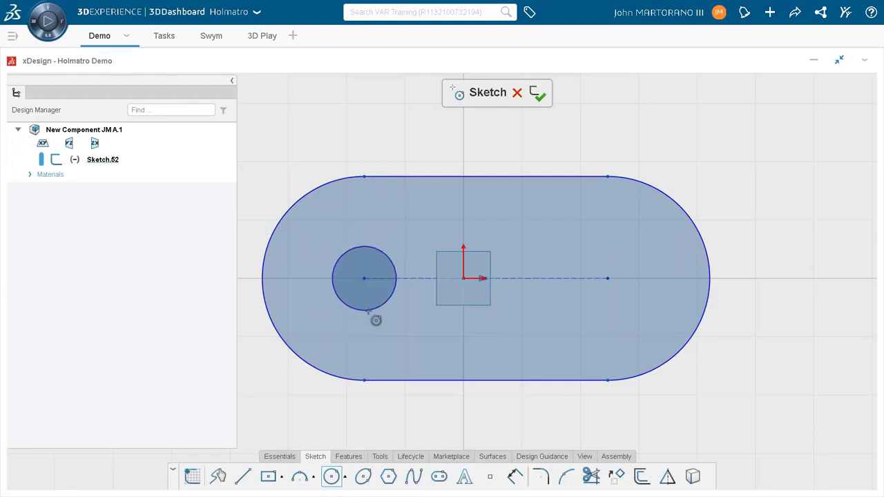
pyautogui.click(608, 278)
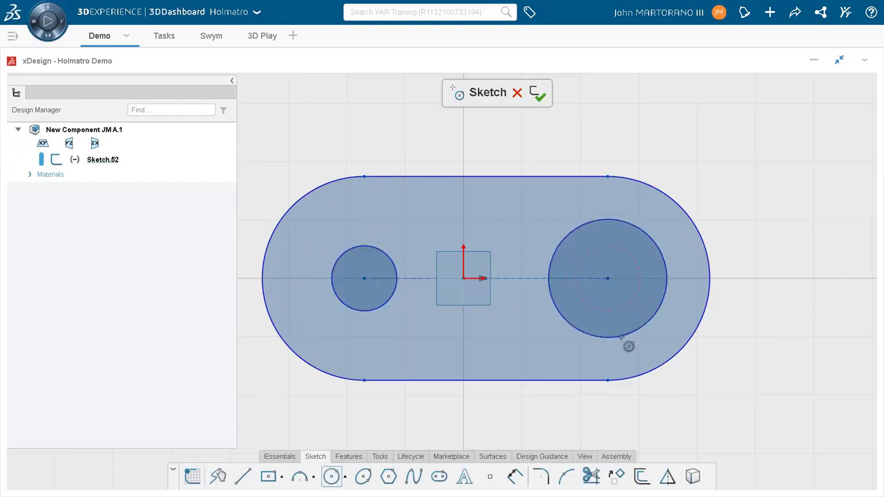
pyautogui.click(632, 366)
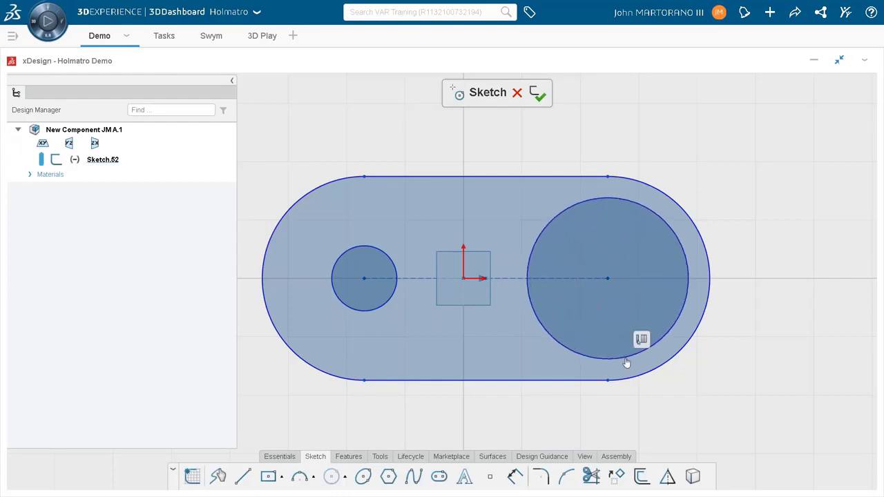
# - Draw a rectangle of lines below the slot's bottom edge
pyautogui.click(242, 476)
pyautogui.moveTo(398, 337); pyautogui.dragTo(404, 419)
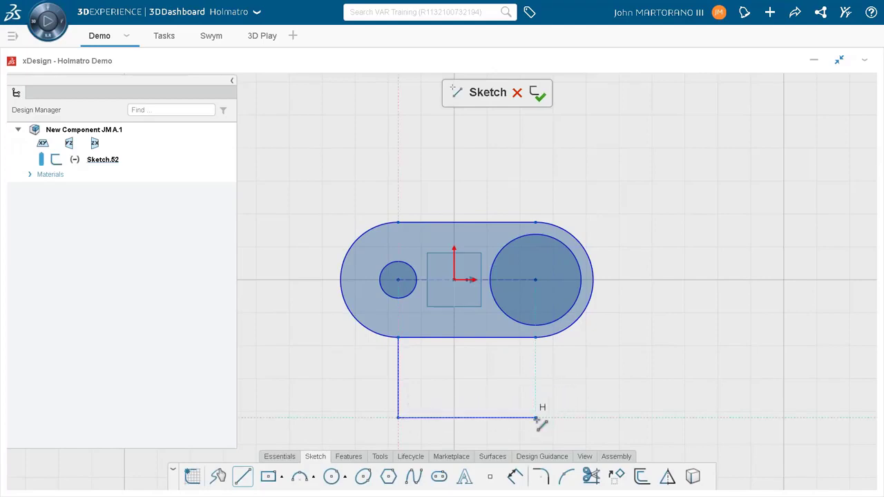
pyautogui.click(537, 418)
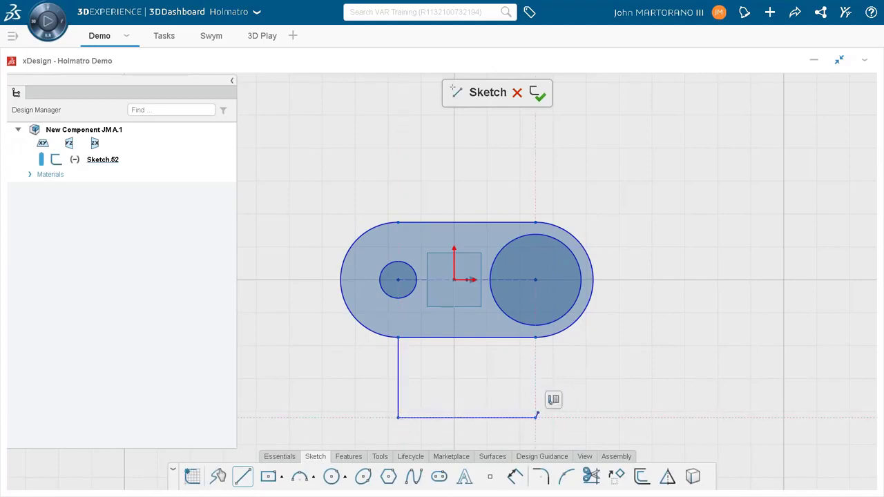
pyautogui.click(536, 338)
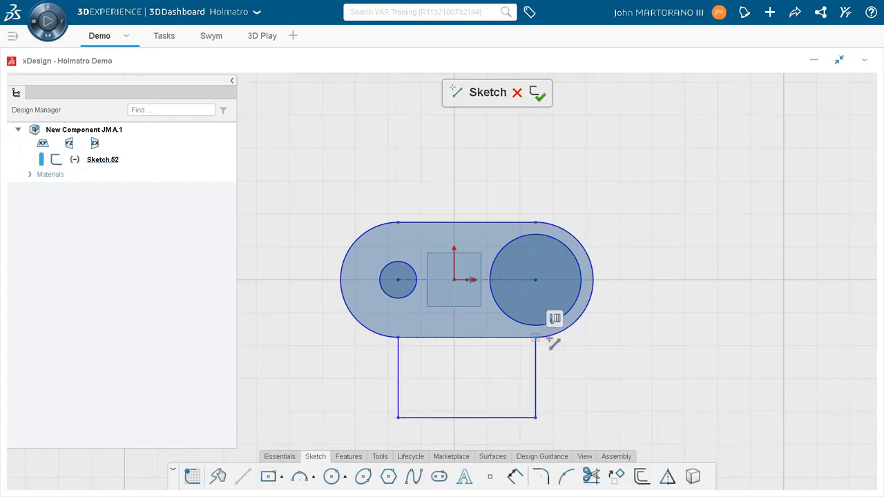
pyautogui.scroll(2, 525, 342)
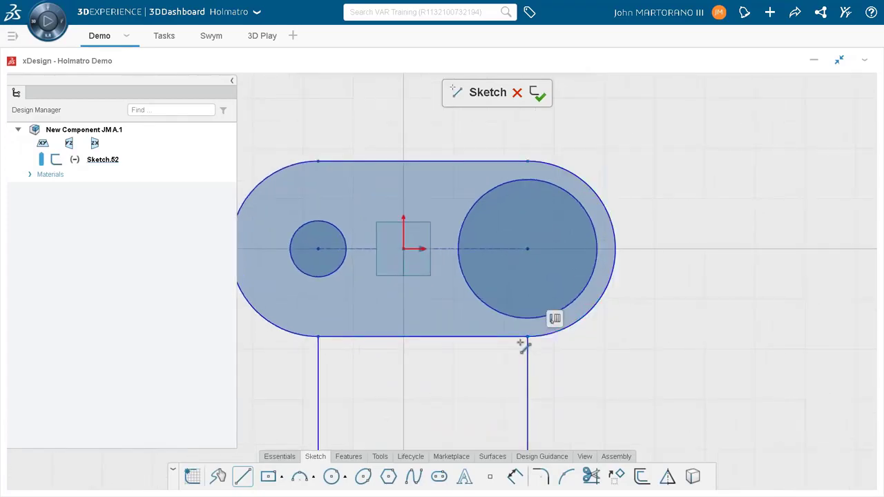
pyautogui.scroll(-3, 505, 356)
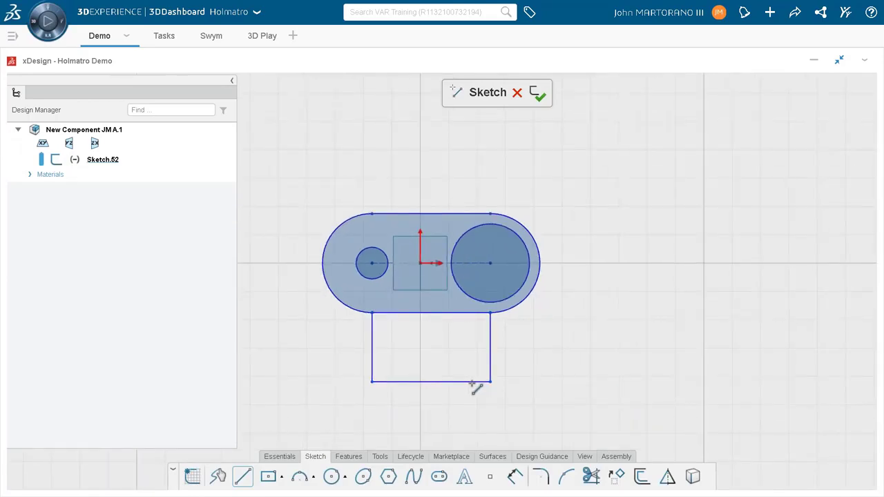
# - Dimension the rectangle's depth to 40 from the circle centre
pyautogui.click(514, 476)
pyautogui.click(470, 382)
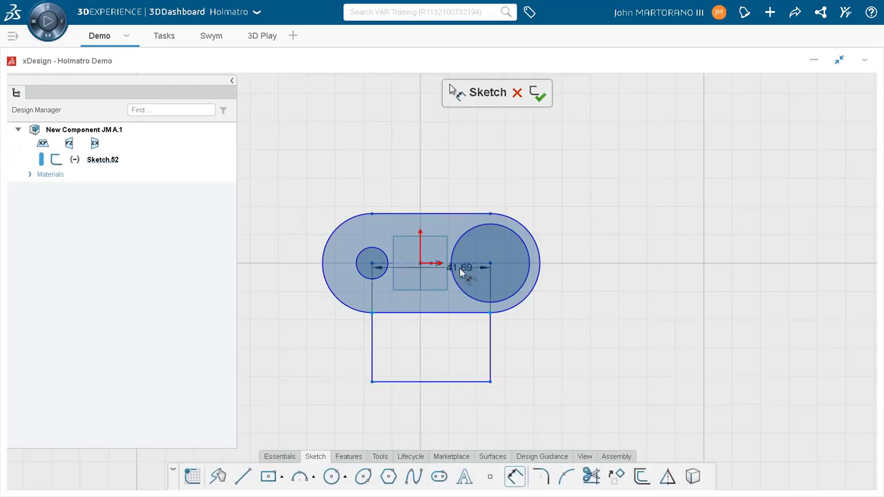
pyautogui.click(467, 272)
pyautogui.click(622, 349)
pyautogui.write('40')
pyautogui.press('Return')
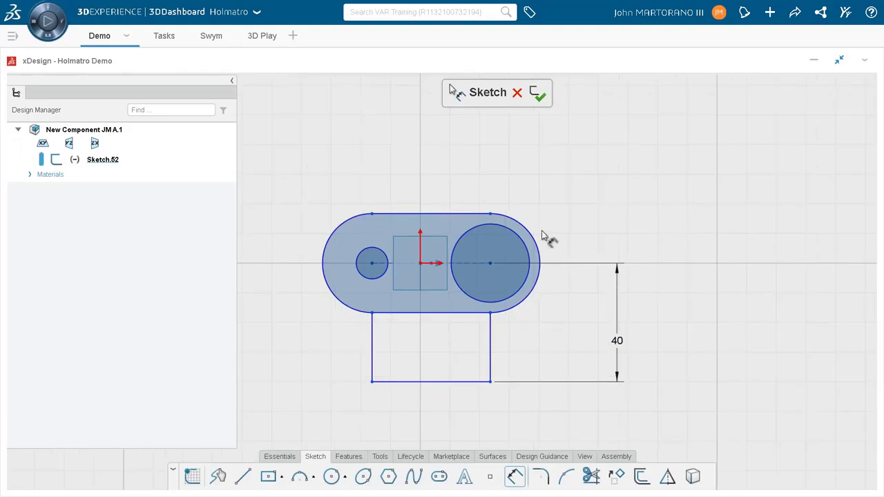
pyautogui.scroll(3, 434, 263)
pyautogui.press('Escape')
# - Centre the slot on the sketch origin and set its end radius to R20
pyautogui.click(430, 267)
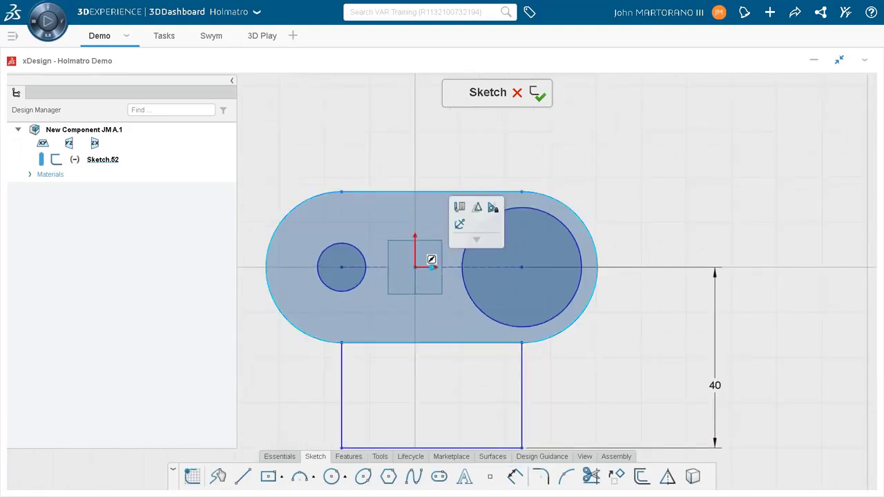
pyautogui.click(433, 260)
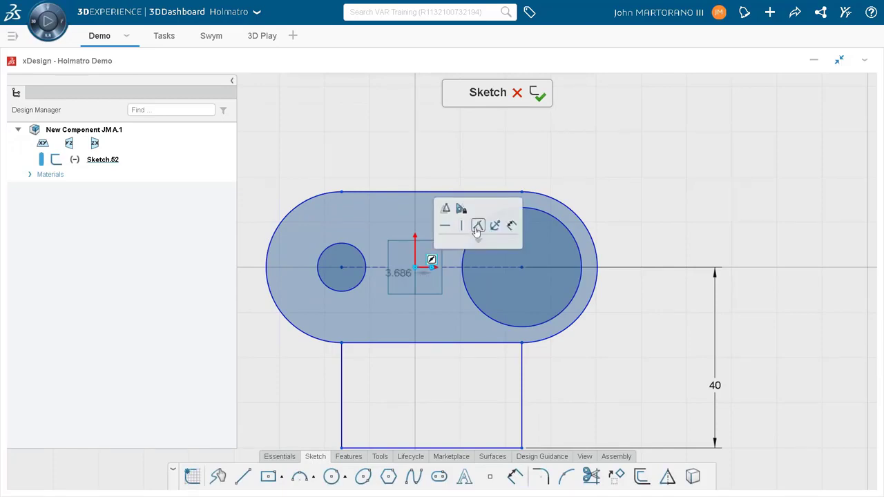
pyautogui.click(478, 226)
pyautogui.scroll(-2, 497, 275)
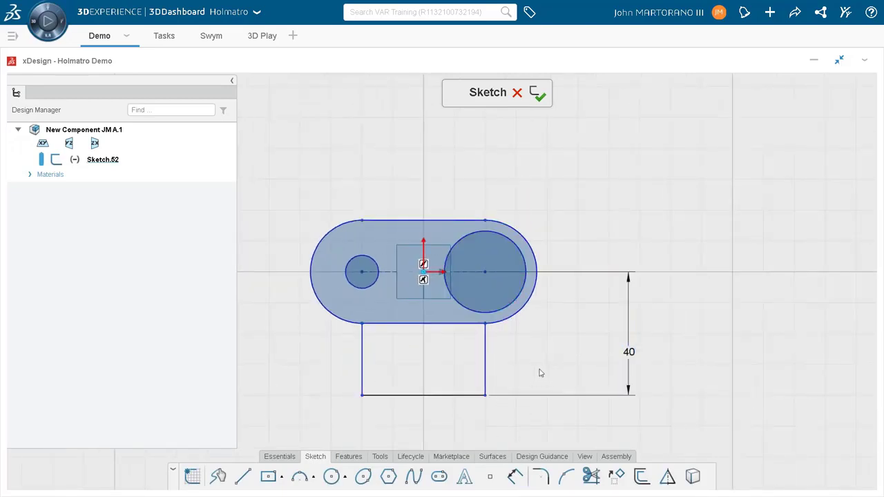
pyautogui.click(526, 241)
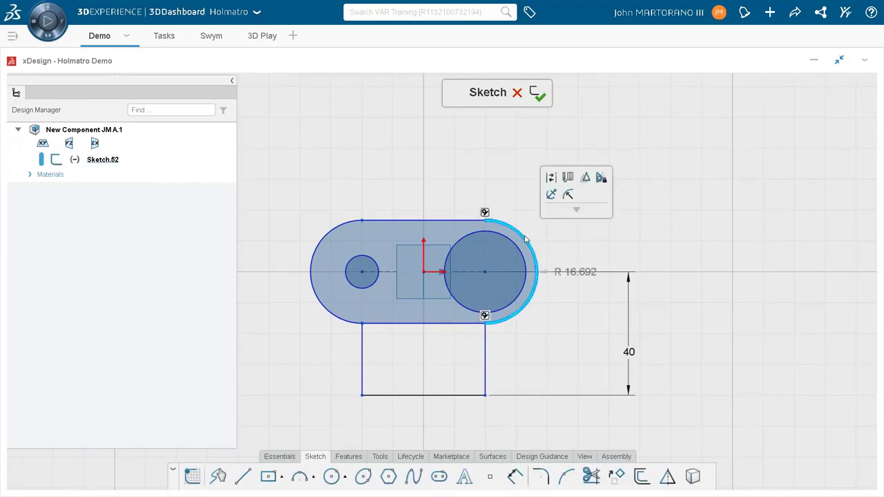
pyautogui.click(567, 195)
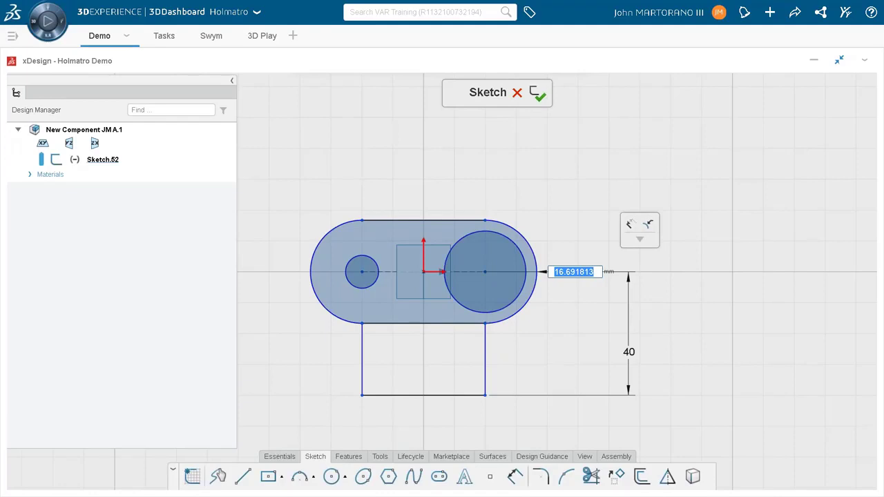
pyautogui.write('20')
pyautogui.press('Return')
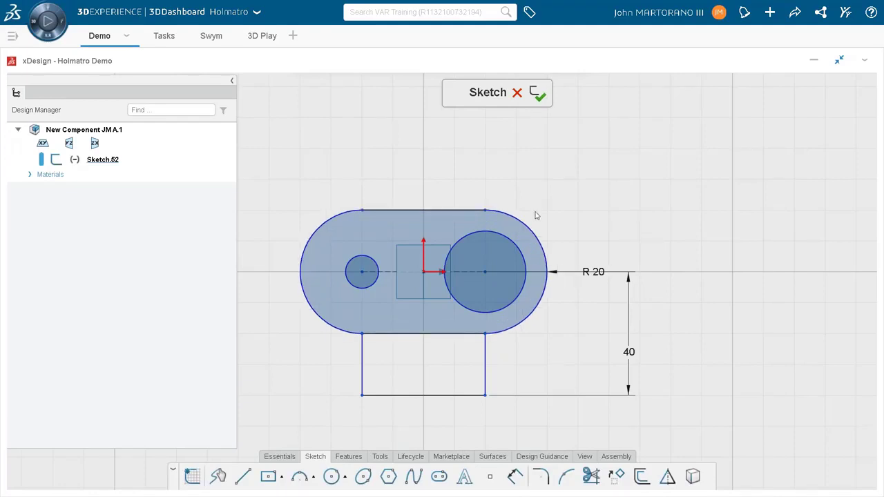
# - Set the large circle to Ø22 and make the small circle equal to it
pyautogui.click(516, 245)
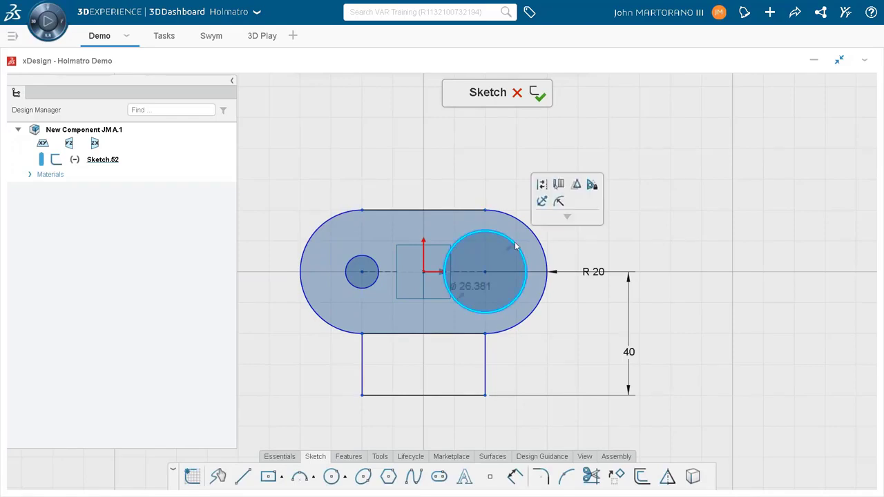
pyautogui.click(544, 201)
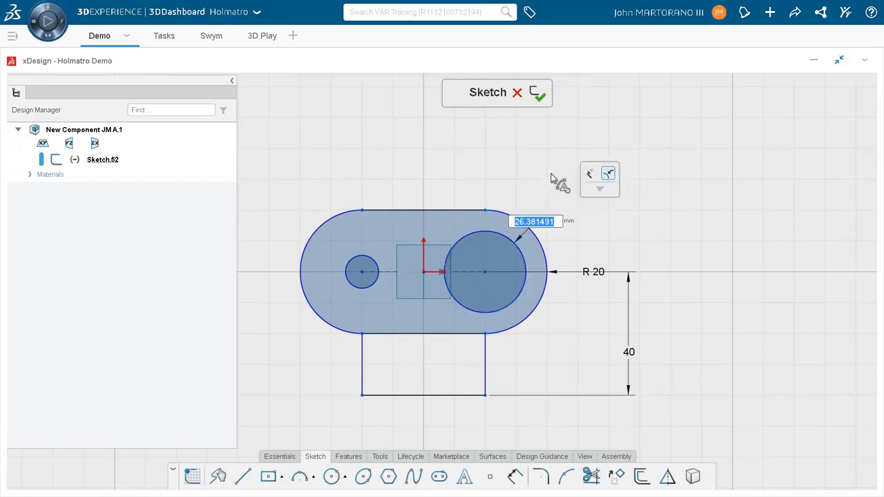
pyautogui.write('22')
pyautogui.press('Return')
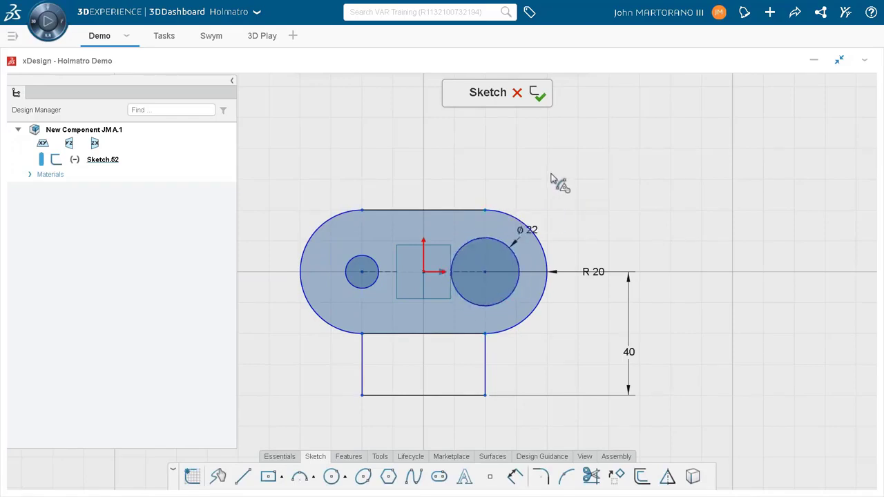
pyautogui.click(501, 218)
pyautogui.click(482, 239)
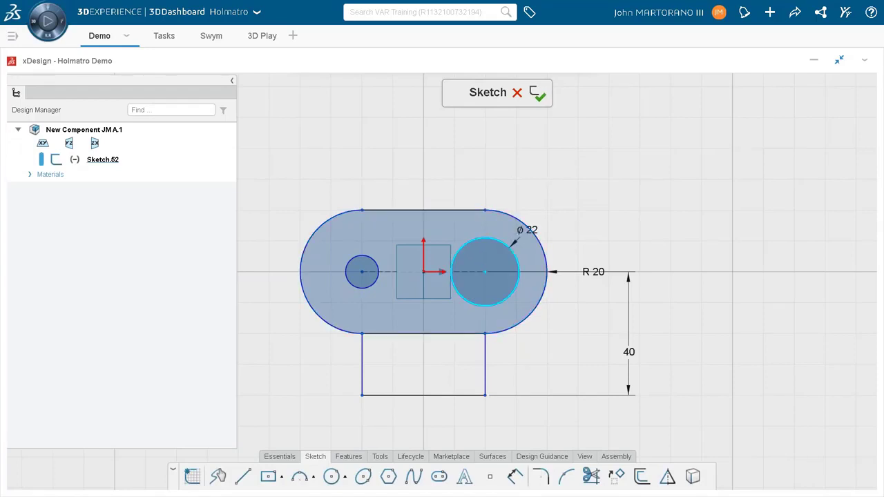
pyautogui.click(374, 266)
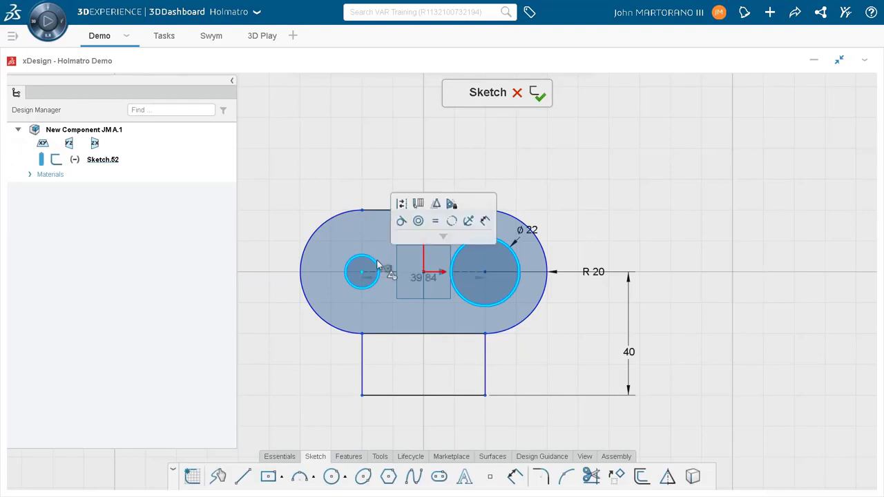
pyautogui.click(434, 221)
pyautogui.scroll(-3, 441, 280)
pyautogui.click(511, 325)
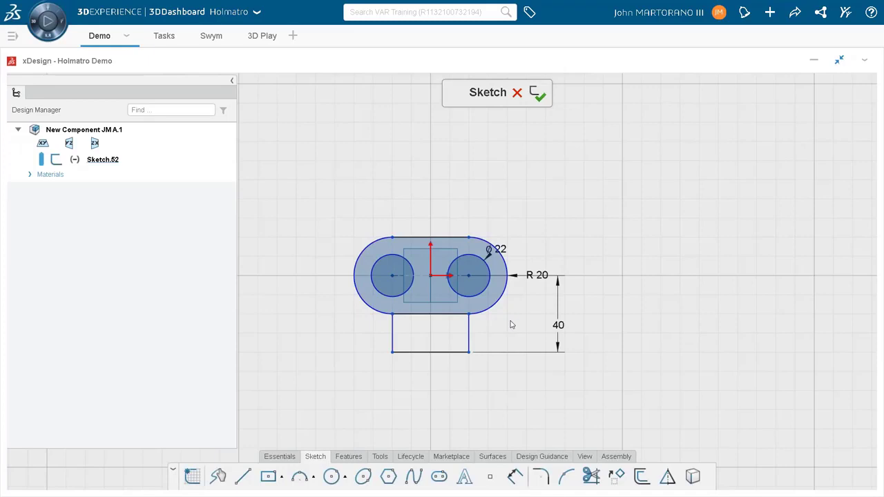
# - Confirm the profile resizes symmetrically and set 50 between the circle centres
pyautogui.scroll(2, 480, 343)
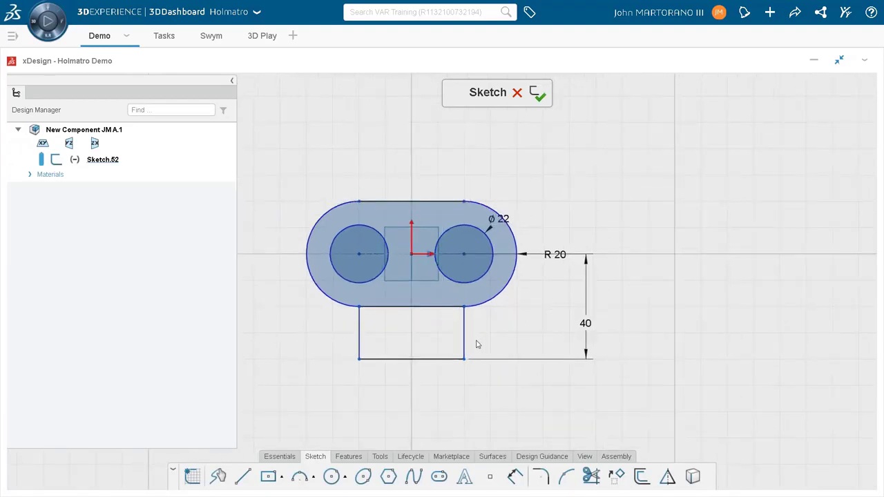
pyautogui.moveTo(466, 339); pyautogui.dragTo(486, 338)
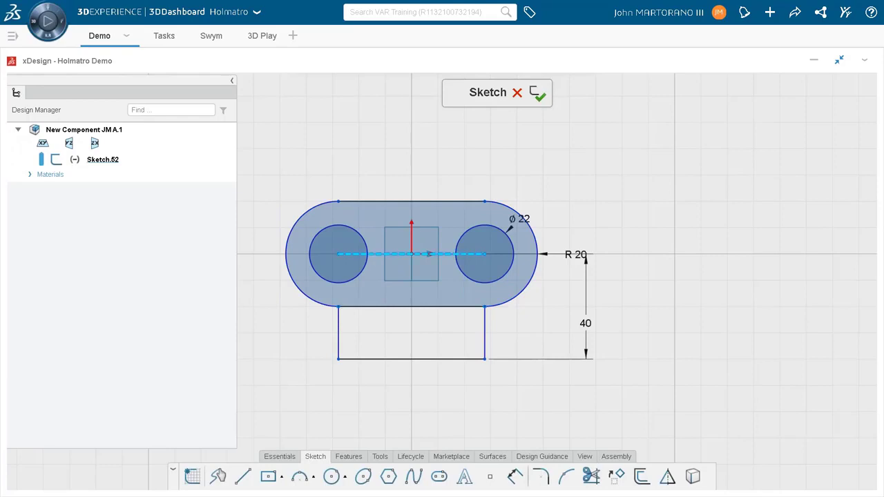
pyautogui.click(429, 255)
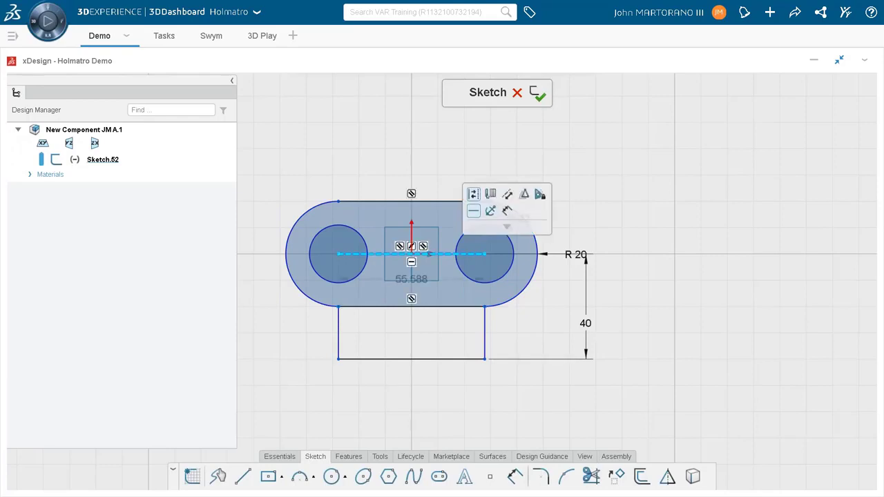
pyautogui.doubleClick(404, 280)
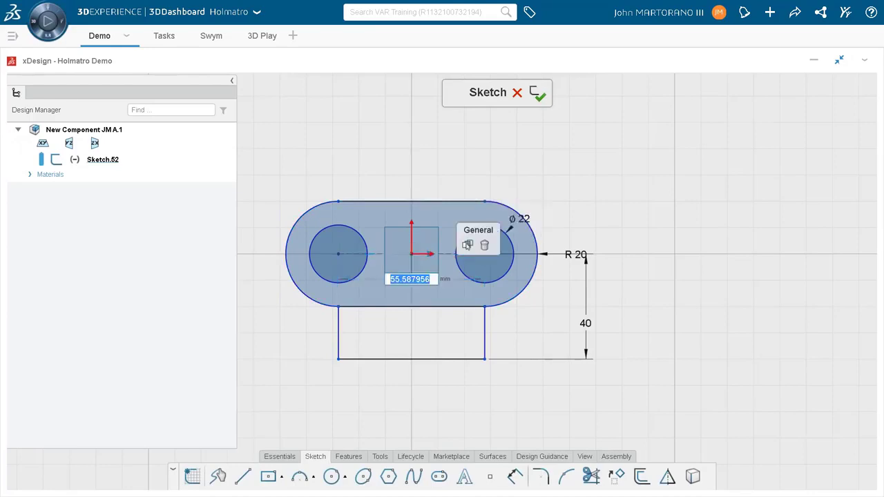
pyautogui.write('50')
pyautogui.press('Return')
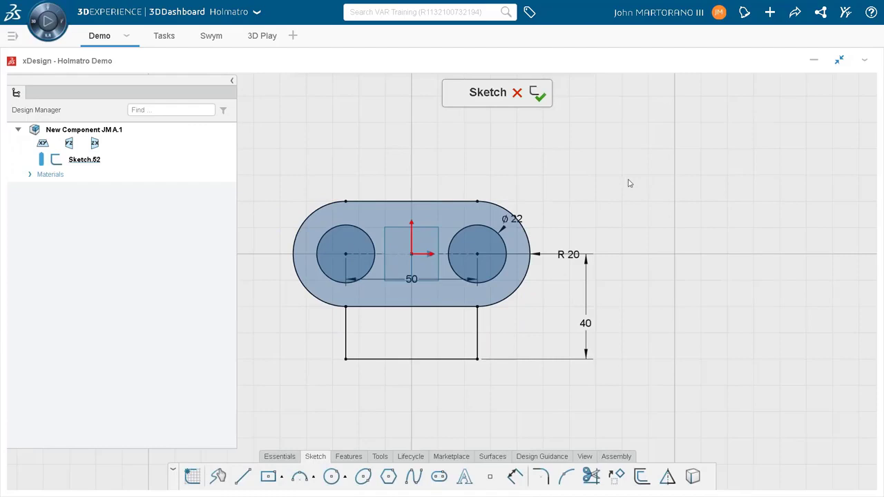
pyautogui.moveTo(629, 183); pyautogui.dragTo(583, 233, button='middle')
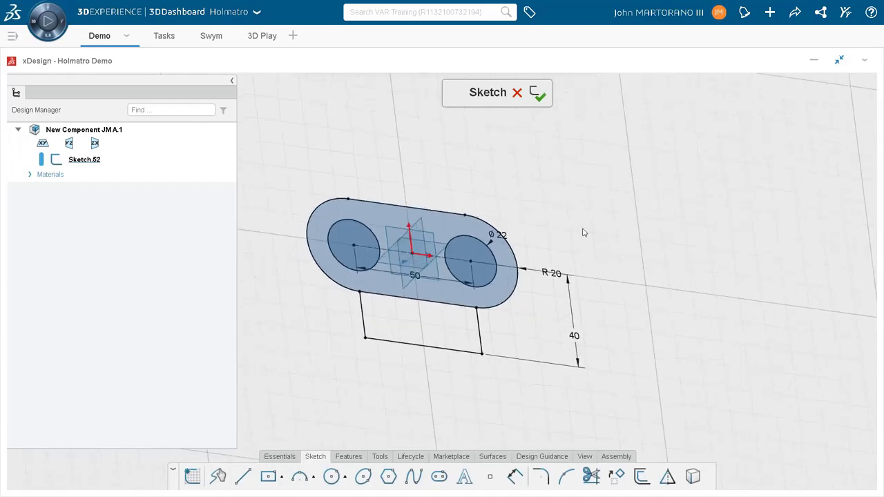
# - Extrude Sketch.52 40 mm with Midplane direction into the clevis body
pyautogui.click(349, 457)
pyautogui.click(230, 478)
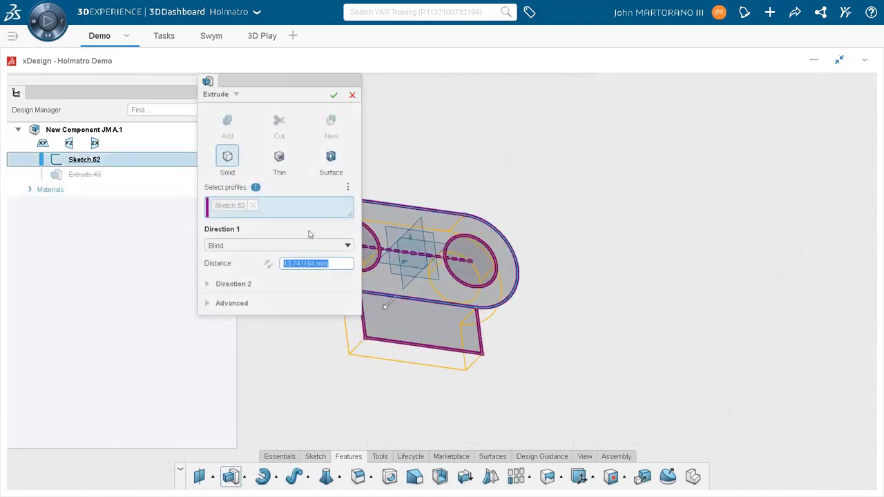
pyautogui.click(297, 246)
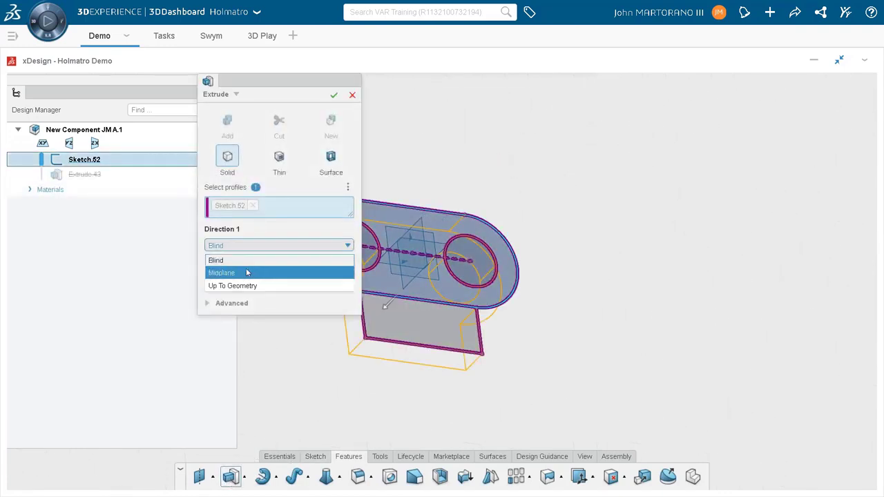
pyautogui.click(247, 272)
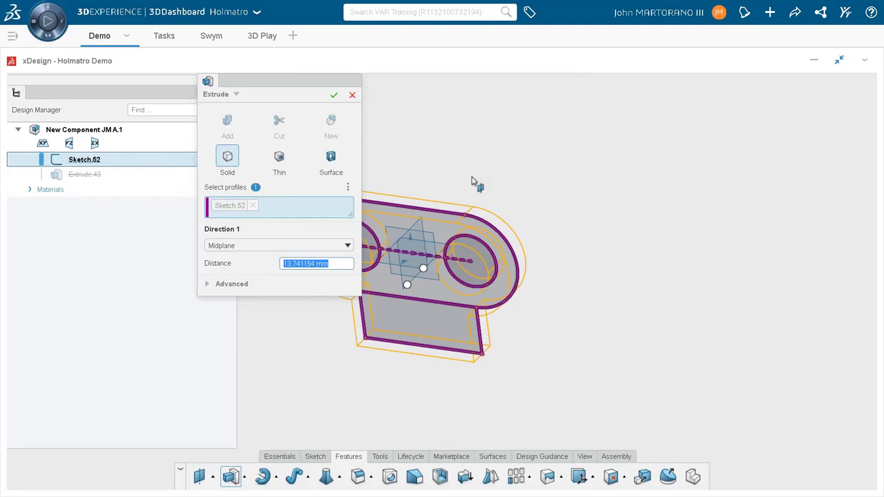
pyautogui.write('40')
pyautogui.press('Return')
pyautogui.press('Return')
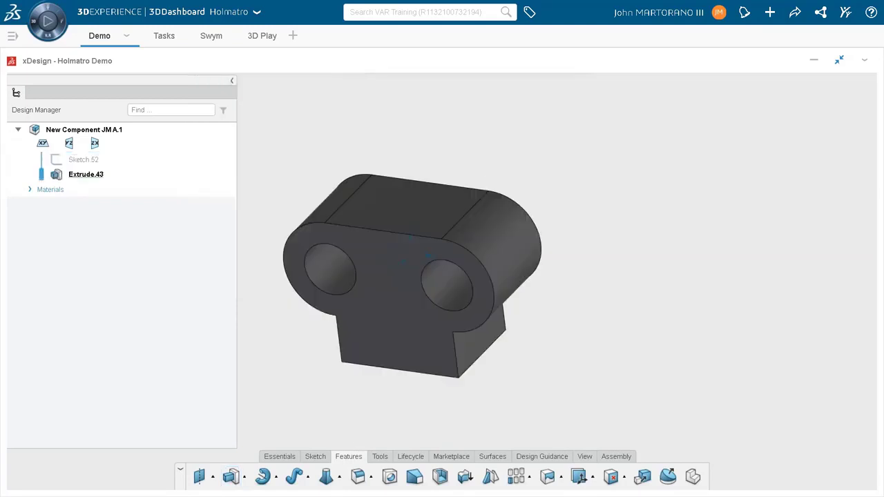
pyautogui.moveTo(592, 225); pyautogui.dragTo(545, 201, button='middle')
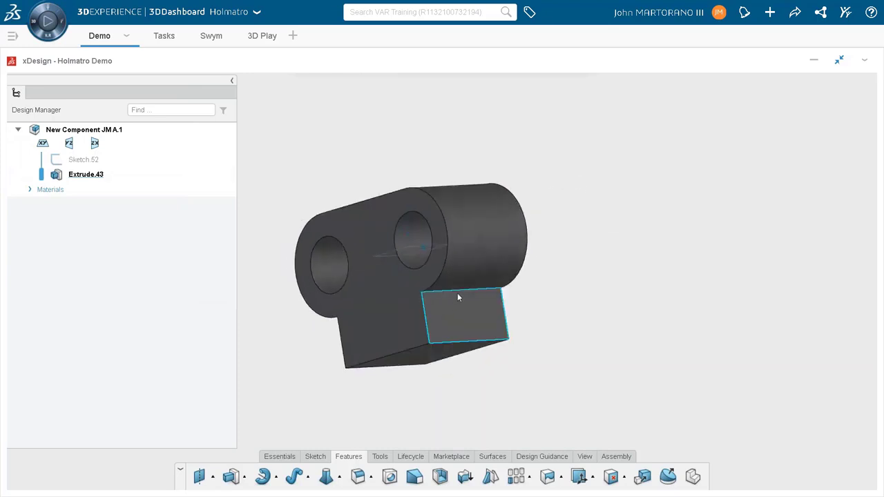
# - Round both edges where the tab meets the body with a 30 mm fillet, then select the flat top face
pyautogui.click(459, 291)
pyautogui.click(488, 248)
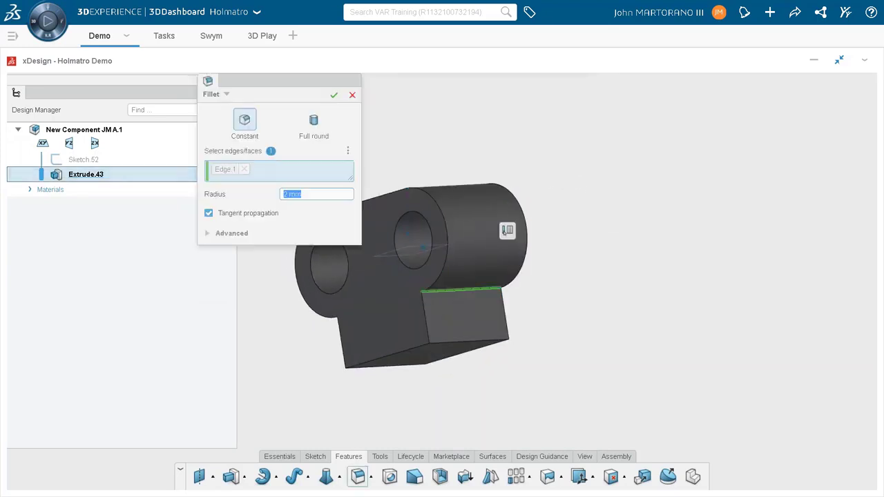
pyautogui.moveTo(461, 293); pyautogui.dragTo(475, 361)
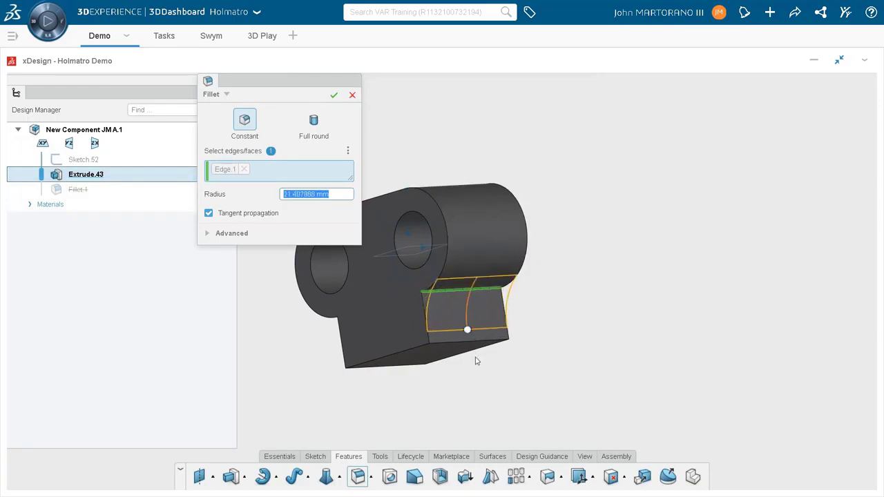
pyautogui.write('30')
pyautogui.press('Return')
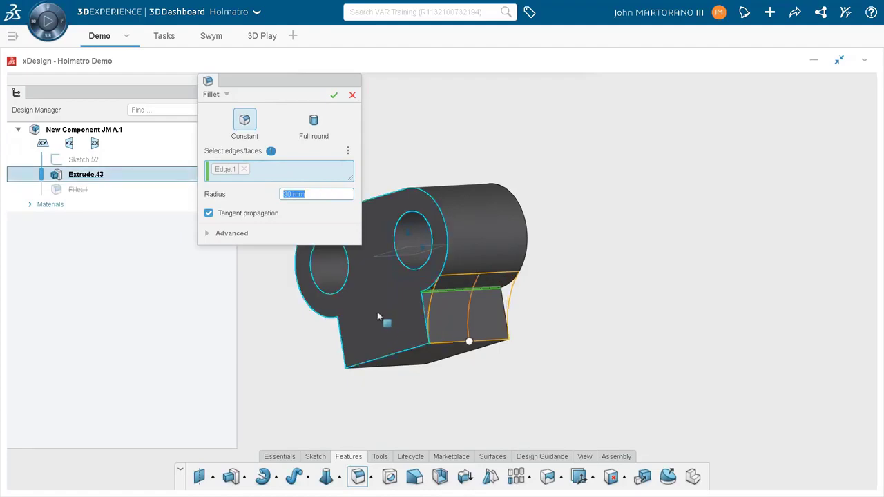
pyautogui.click(356, 316)
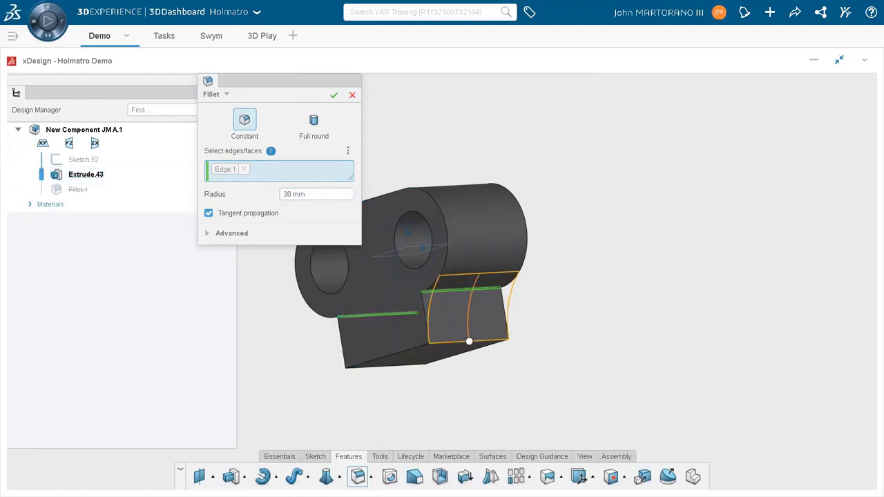
pyautogui.click(334, 94)
pyautogui.moveTo(481, 122); pyautogui.dragTo(610, 234, button='middle')
pyautogui.click(463, 212)
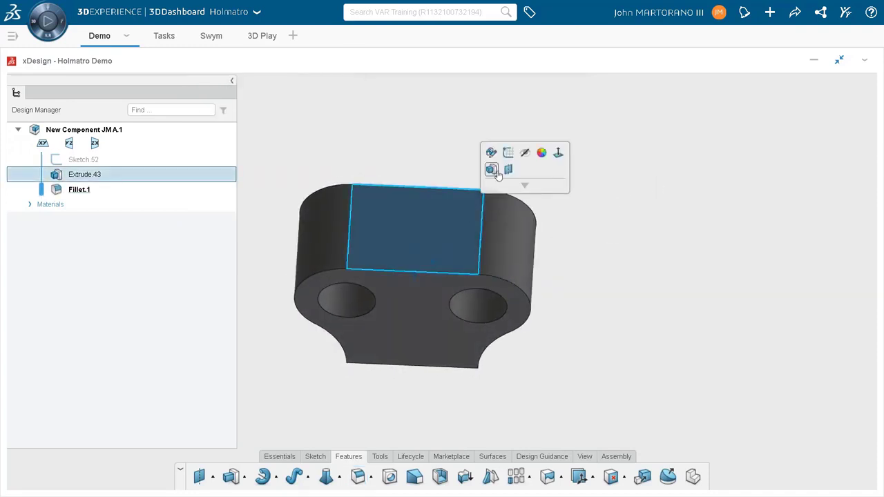
# - On the top face, sketch a centre rectangle from the origin extending past the part's end
pyautogui.click(508, 150)
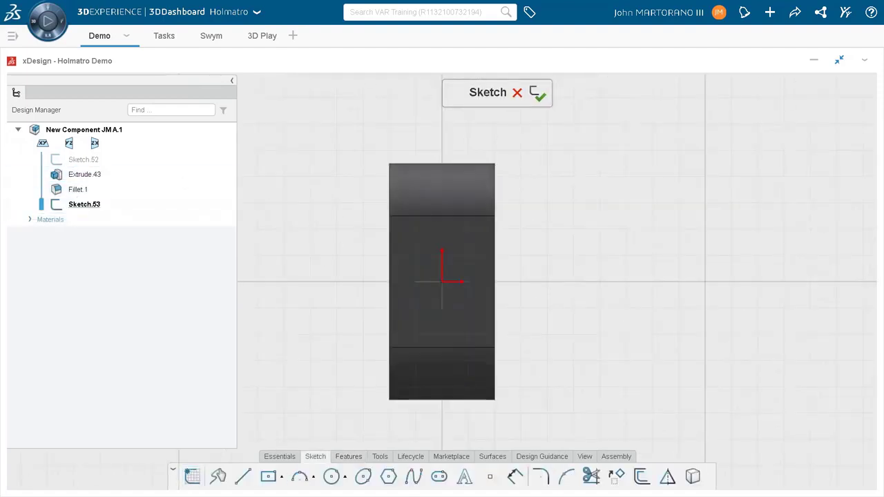
pyautogui.click(269, 477)
pyautogui.click(442, 282)
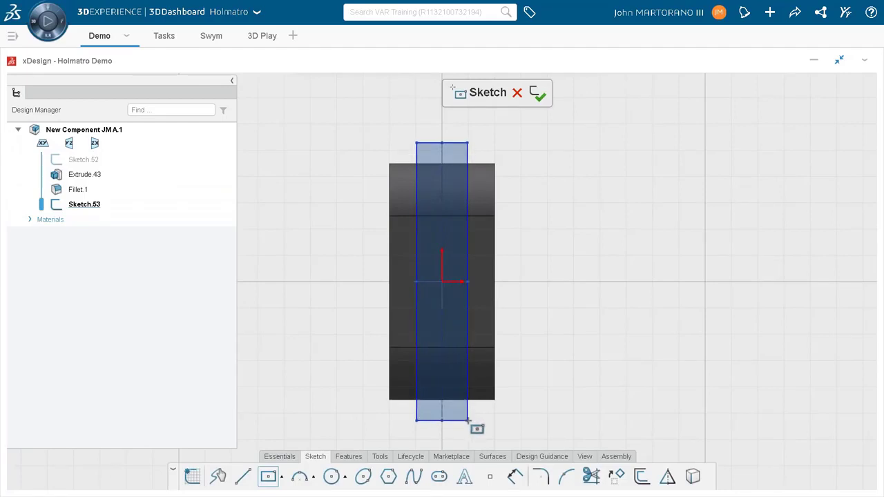
pyautogui.click(468, 420)
pyautogui.scroll(2, 468, 420)
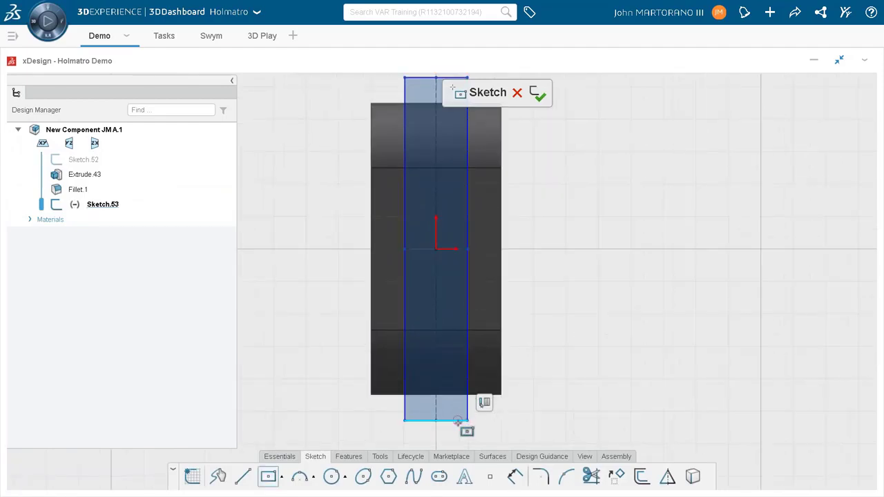
# - Constrain the rectangle's ends to the part's end faces and dimension its width to 15
pyautogui.click(453, 425)
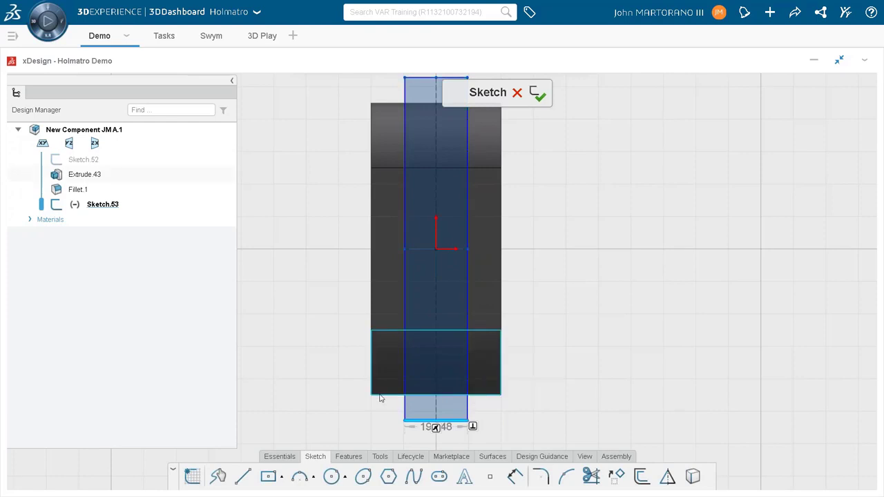
pyautogui.click(381, 396)
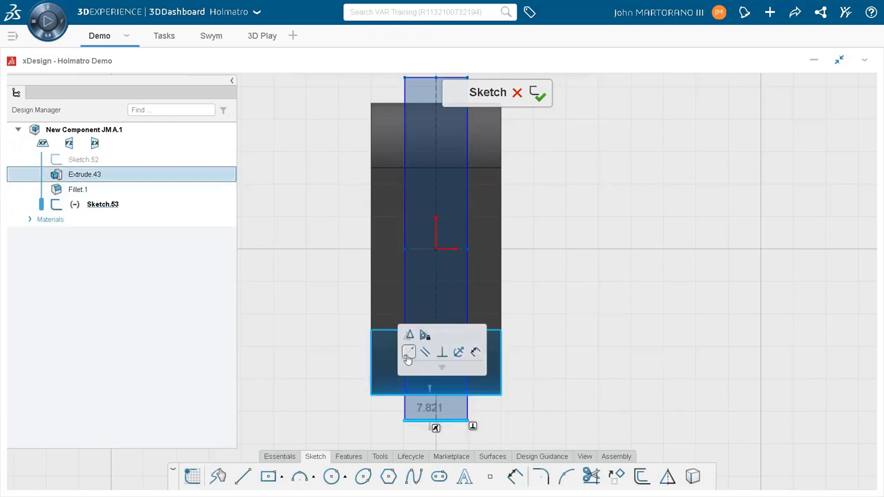
pyautogui.click(408, 352)
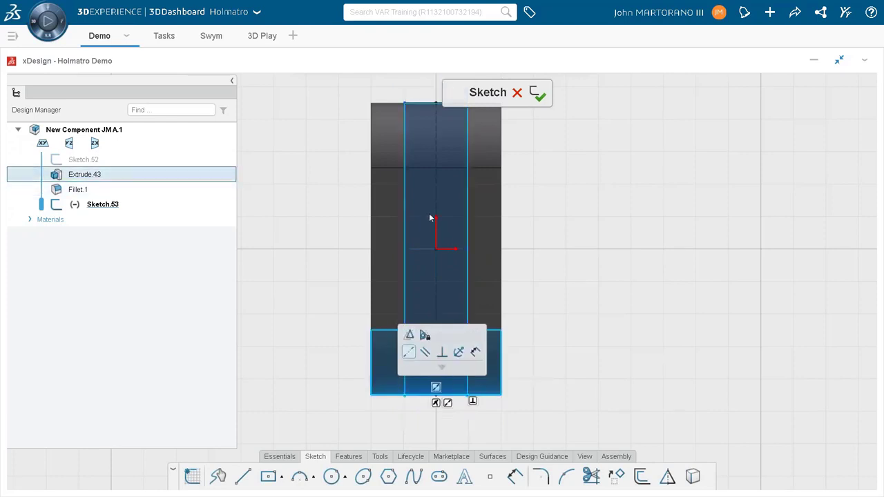
pyautogui.click(412, 105)
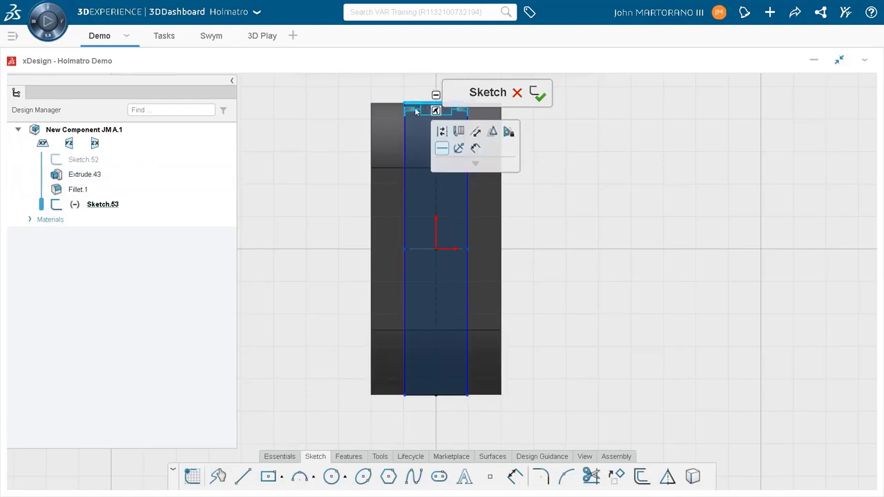
pyautogui.click(475, 151)
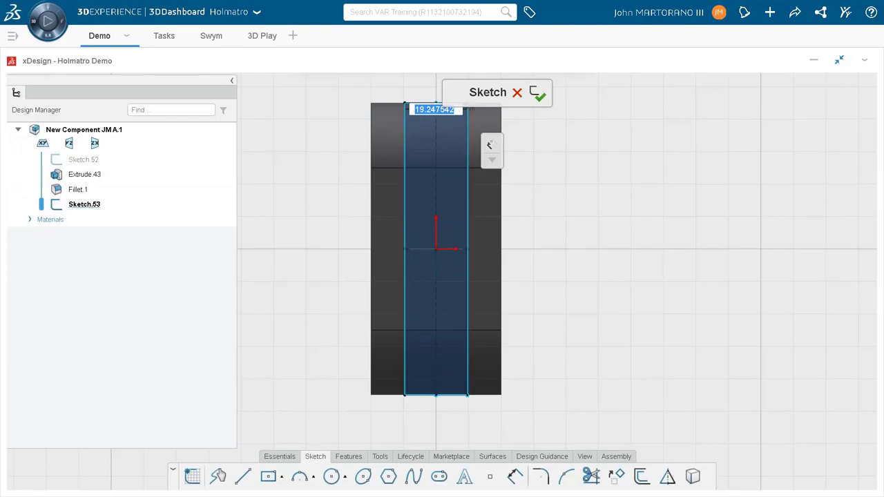
pyautogui.write('15')
pyautogui.press('Return')
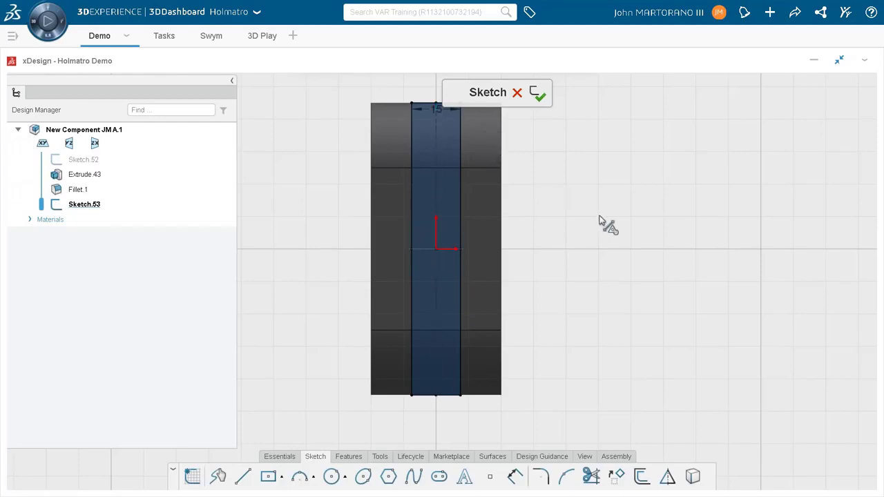
pyautogui.moveTo(601, 223)
pyautogui.mouseDown(button='middle')
pyautogui.moveTo(706, 152)
pyautogui.moveTo(732, 154)
pyautogui.moveTo(774, 257)
pyautogui.moveTo(690, 217)
pyautogui.mouseUp(button='middle')
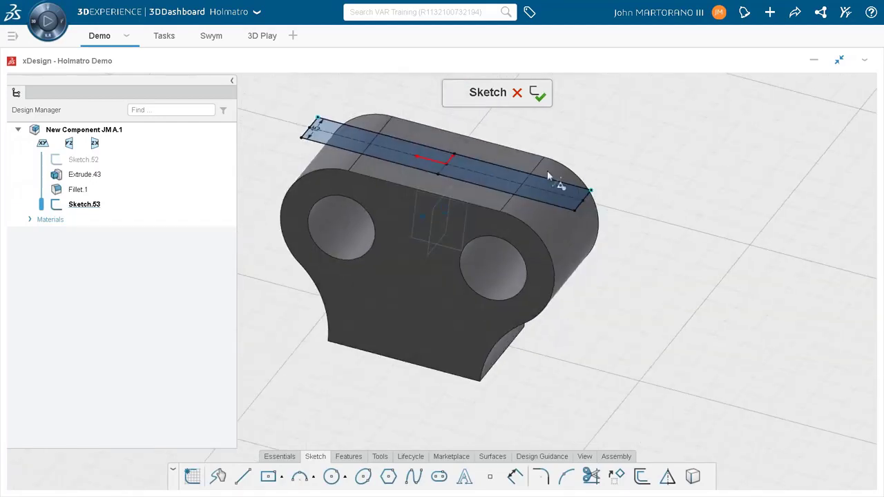
# - Extrude-cut the 15 mm rectangle down into the part, leaving two lugs with a slot between them
pyautogui.click(487, 173)
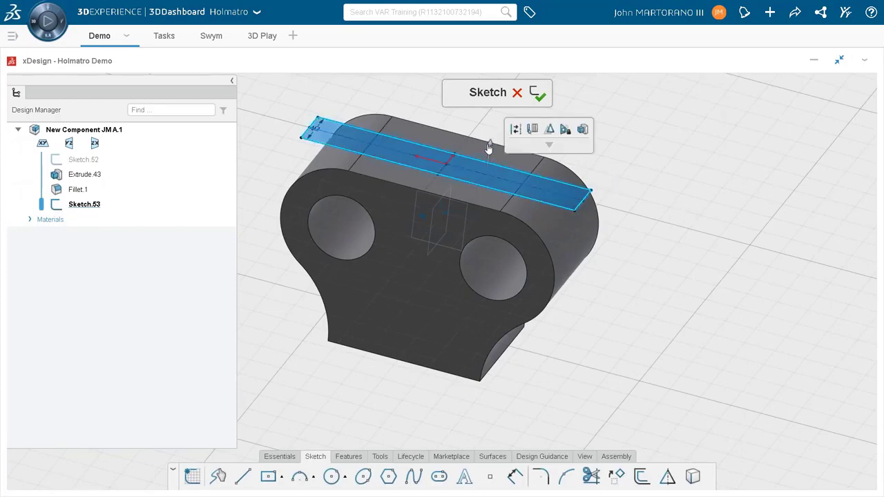
pyautogui.moveTo(488, 147)
pyautogui.mouseDown()
pyautogui.moveTo(489, 138)
pyautogui.moveTo(494, 221)
pyautogui.moveTo(485, 262)
pyautogui.moveTo(493, 243)
pyautogui.moveTo(770, 262)
pyautogui.moveTo(759, 356)
pyautogui.moveTo(760, 337)
pyautogui.mouseUp()
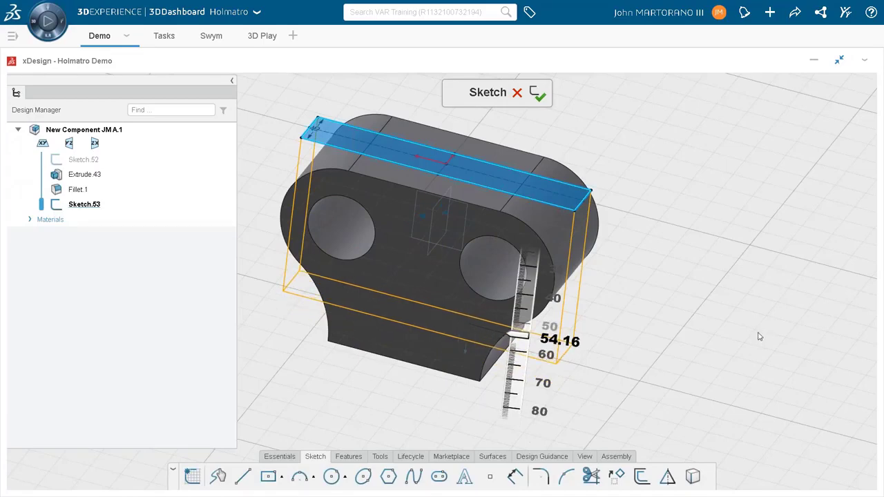
pyautogui.moveTo(760, 336); pyautogui.dragTo(529, 264)
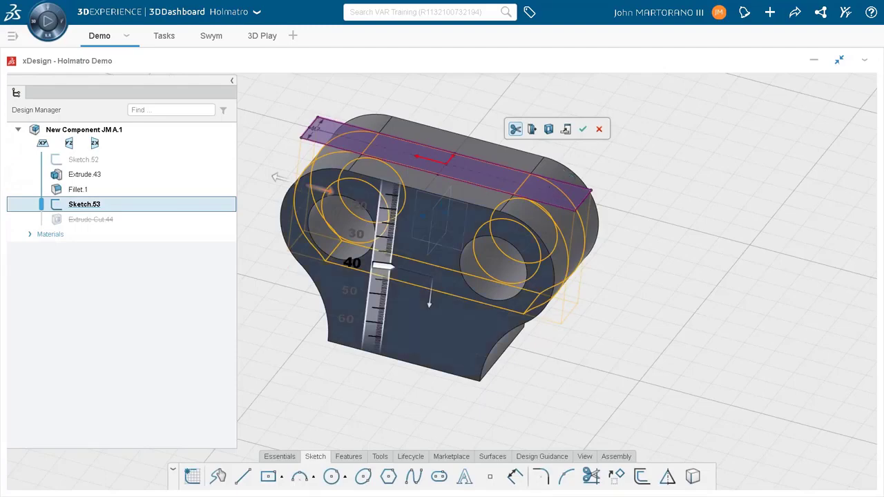
pyautogui.click(584, 129)
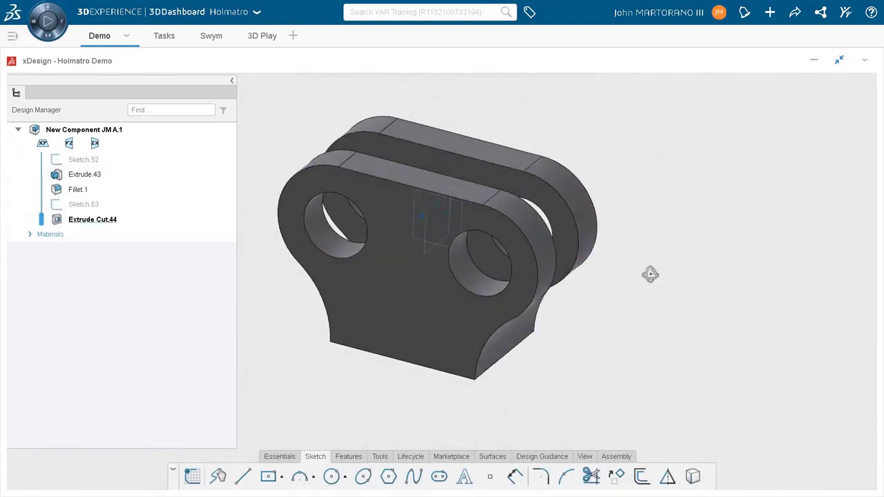
pyautogui.moveTo(651, 274); pyautogui.dragTo(517, 306, button='middle')
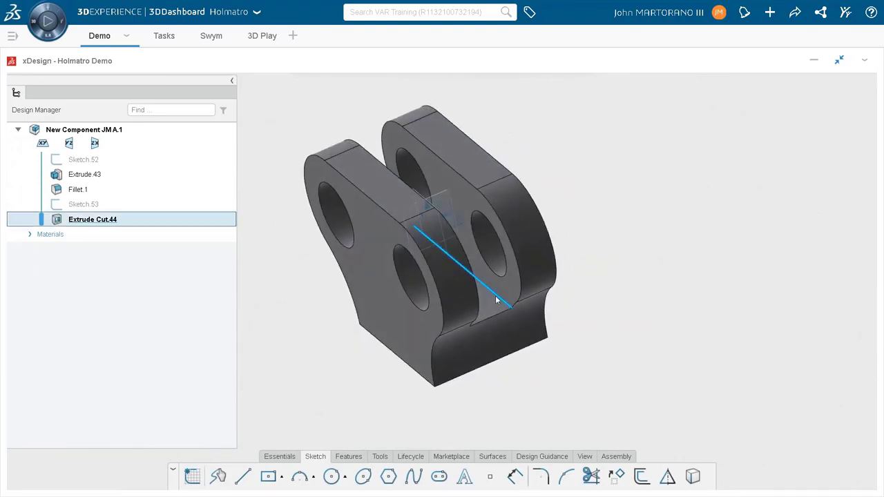
# - Round the slot's two inner bottom edges with a 2 mm fillet, then select the clevis's flat base face
pyautogui.click(496, 300)
pyautogui.click(520, 257)
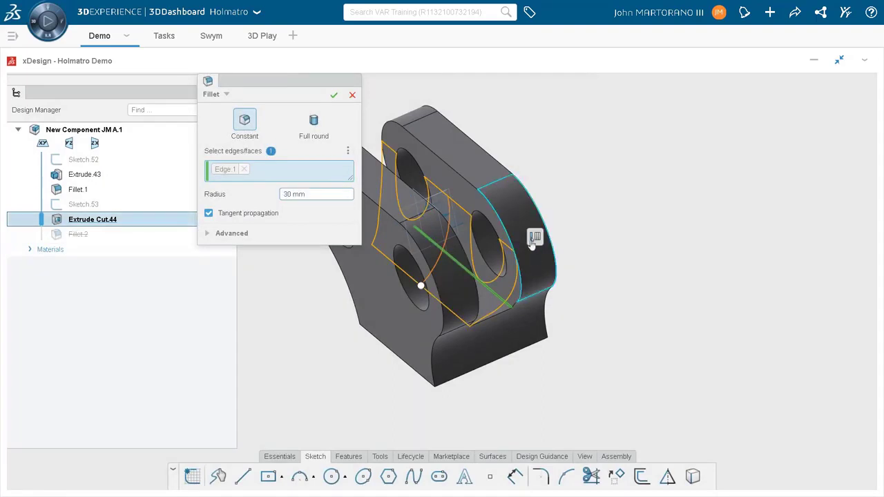
pyautogui.moveTo(534, 237)
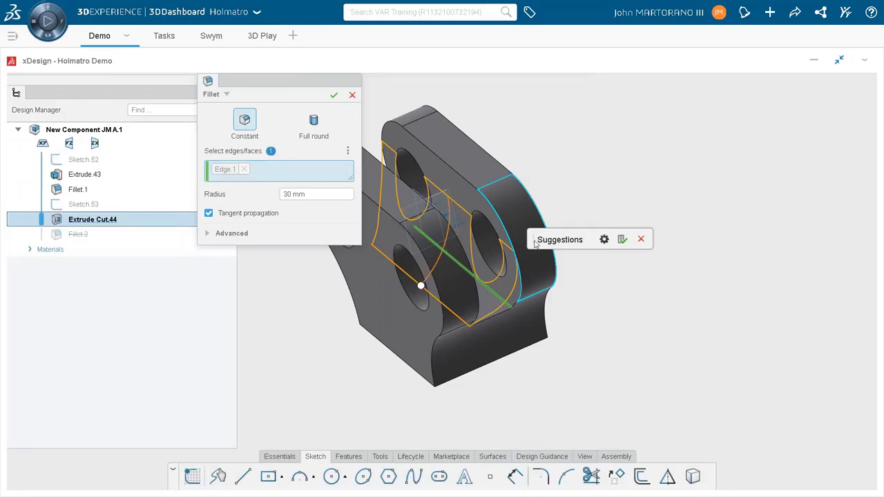
pyautogui.click(621, 239)
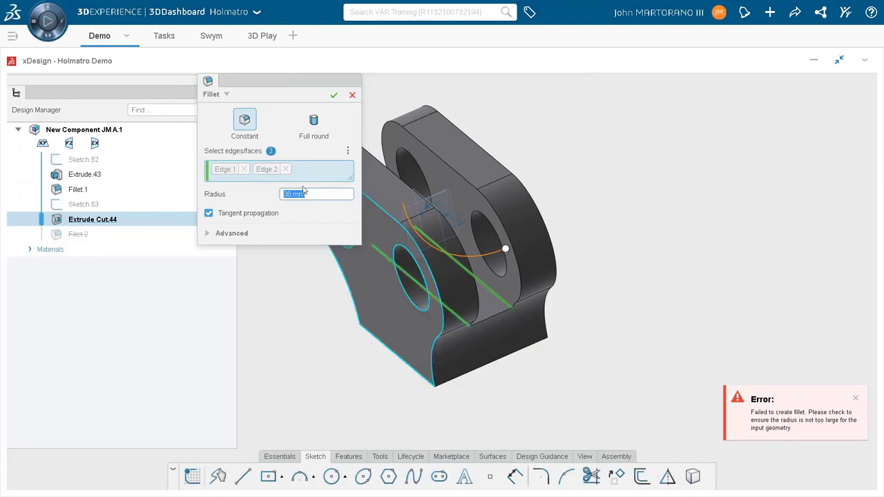
pyautogui.write('2')
pyautogui.press('Return')
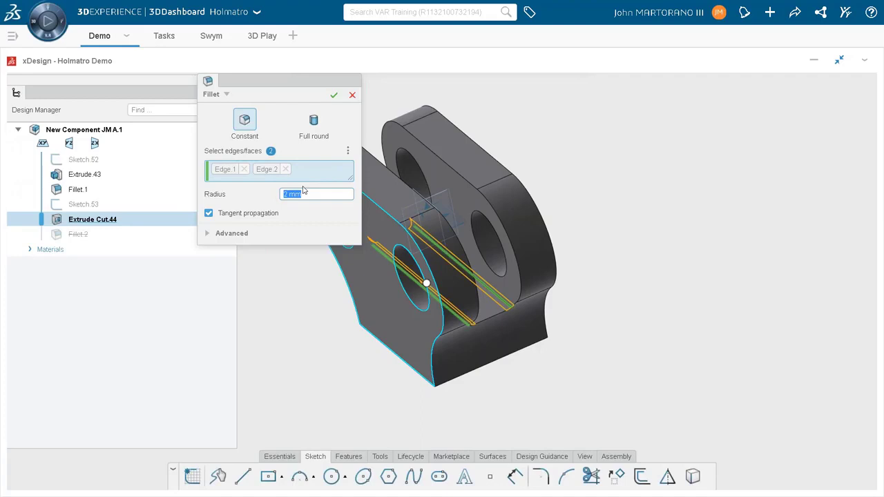
pyautogui.click(334, 95)
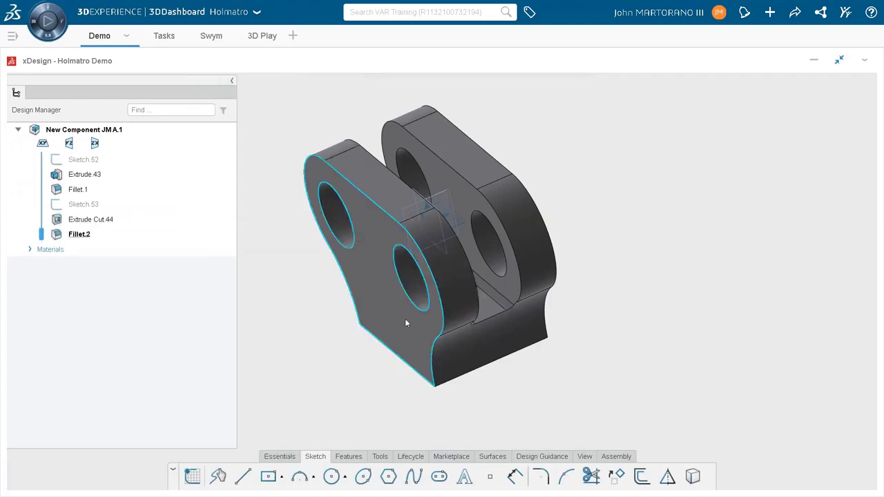
pyautogui.moveTo(405, 319); pyautogui.dragTo(527, 229, button='middle')
pyautogui.click(456, 304)
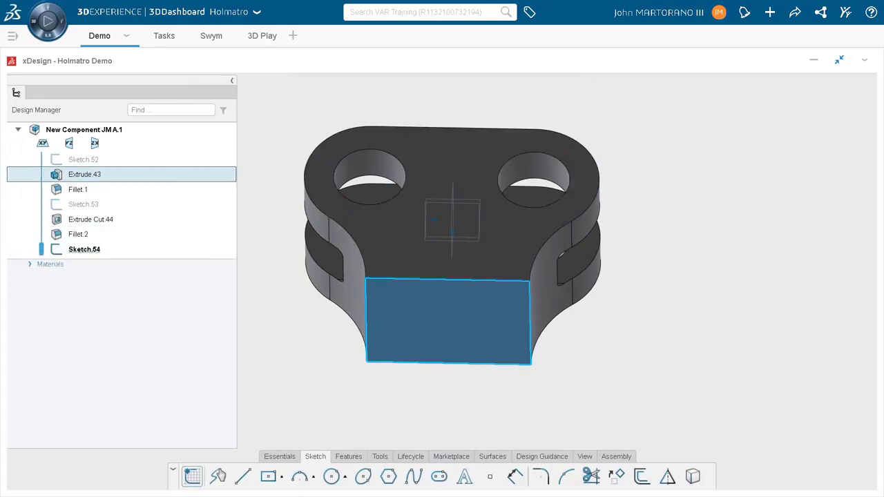
# - Sketch a circle centred on the origin of the base face and dimension it Ø33
pyautogui.click(332, 476)
pyautogui.click(442, 282)
pyautogui.click(456, 313)
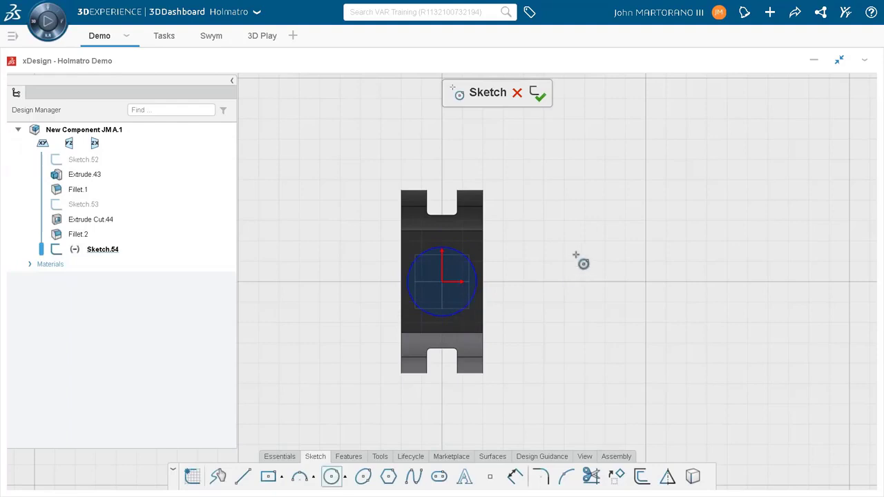
pyautogui.moveTo(575, 252); pyautogui.dragTo(527, 291, button='right')
pyautogui.click(515, 477)
pyautogui.click(447, 320)
pyautogui.click(582, 282)
pyautogui.write('33')
pyautogui.press('Return')
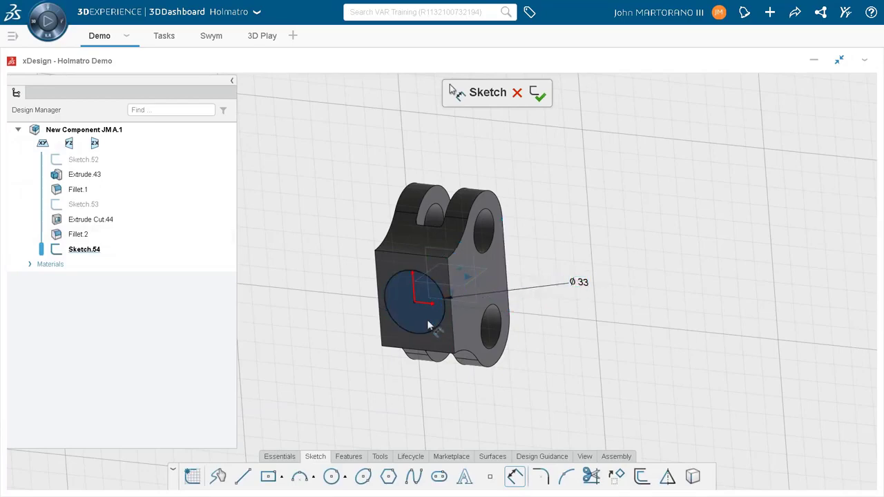
pyautogui.press('Escape')
# - Extrude the Ø33 circle 50 mm into a cylindrical boss
pyautogui.click(405, 316)
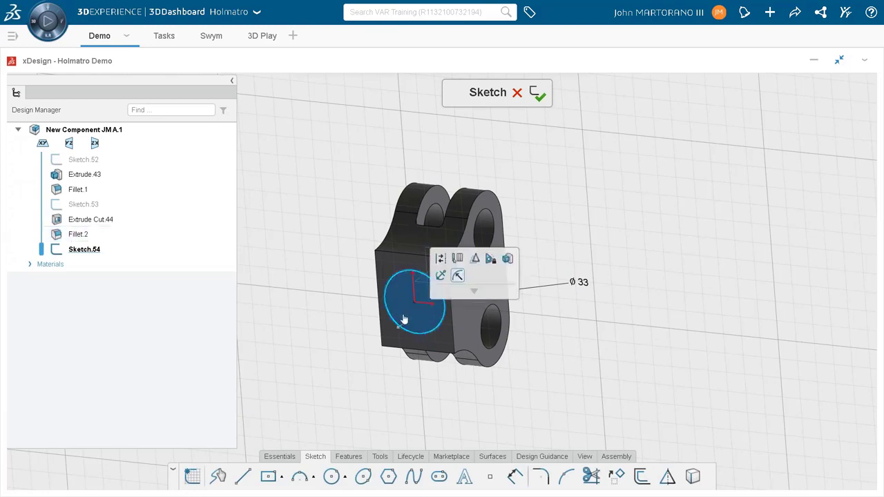
pyautogui.moveTo(399, 329); pyautogui.dragTo(319, 320)
pyautogui.click(418, 304)
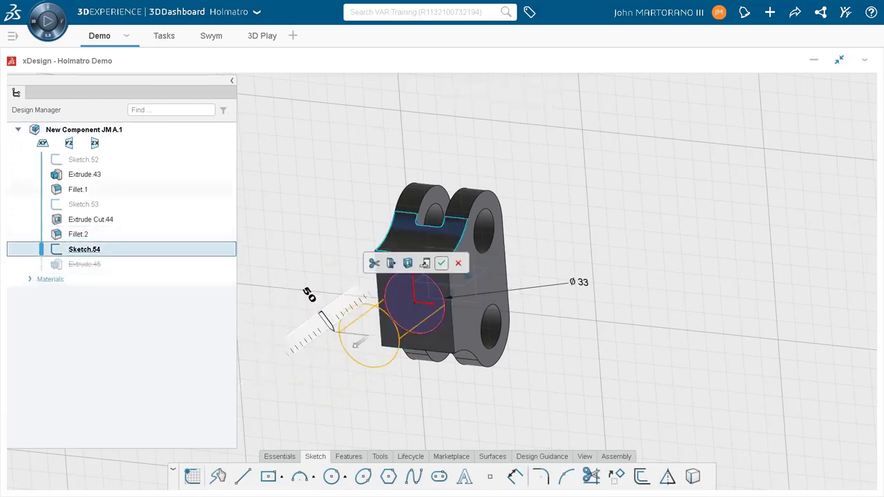
pyautogui.click(392, 314)
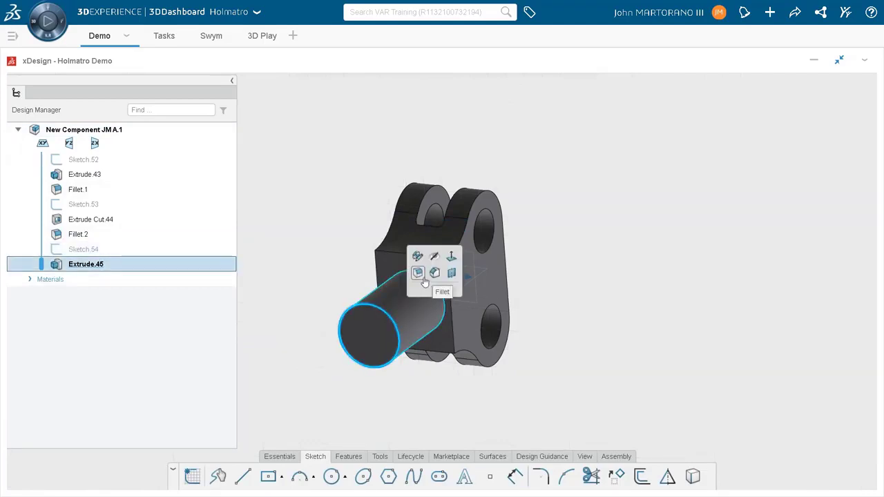
# - Chamfer the cylinder's end edge 2 mm at 45°, then select its end face
pyautogui.click(423, 278)
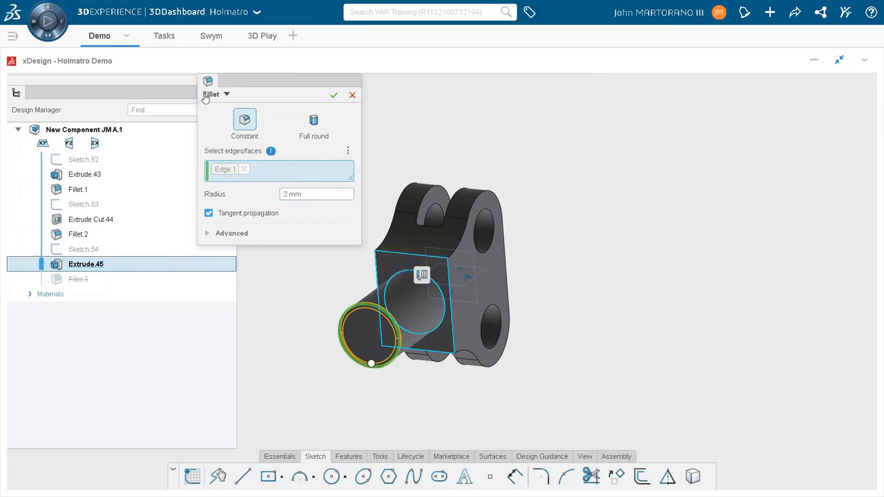
pyautogui.click(209, 95)
pyautogui.click(304, 119)
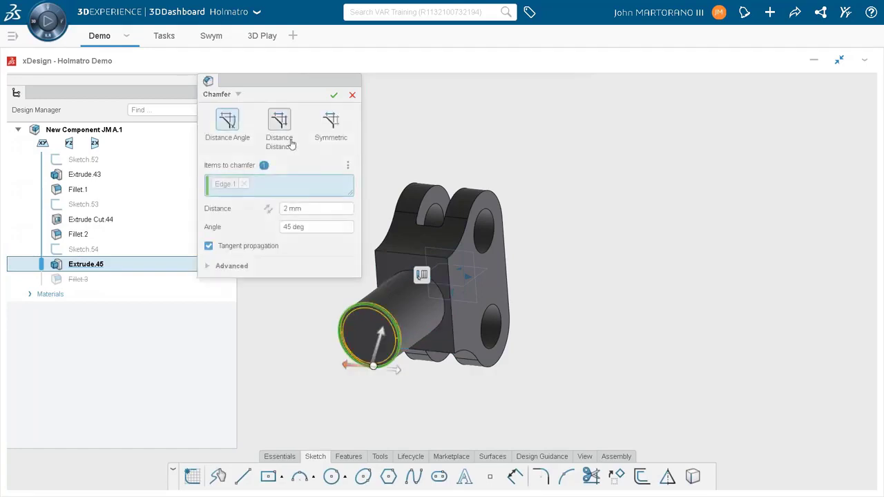
pyautogui.click(333, 96)
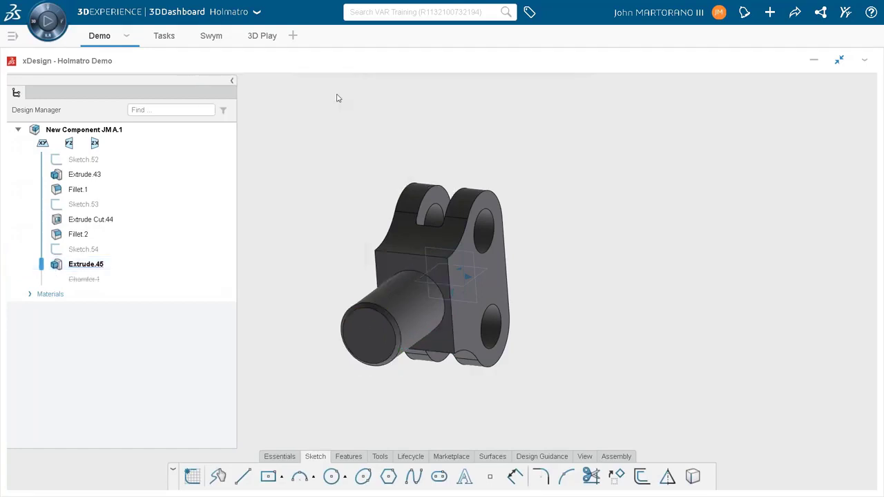
pyautogui.click(366, 330)
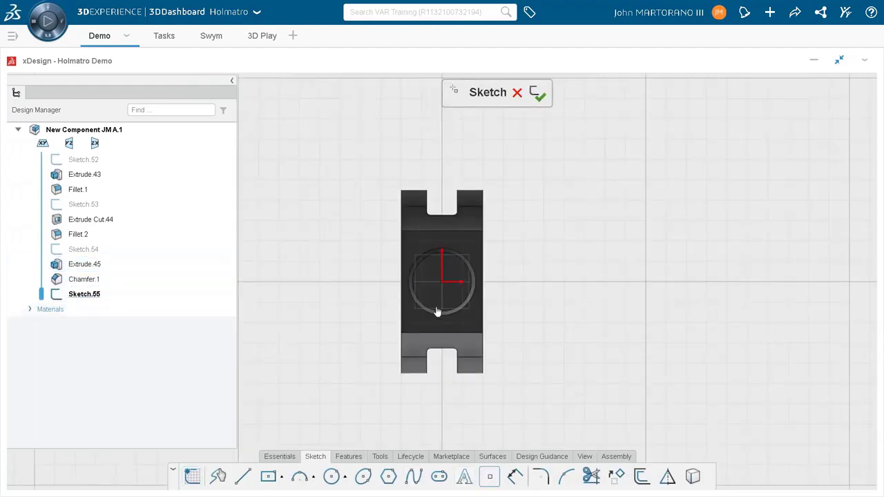
# - Drill a 5/16 binding head screw counterbored hole at the shaft end's sketched centre point
pyautogui.click(538, 94)
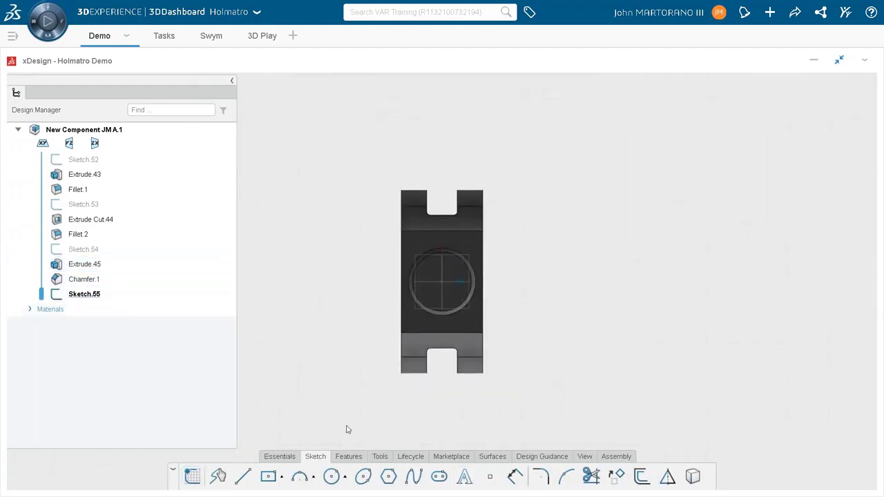
pyautogui.click(349, 458)
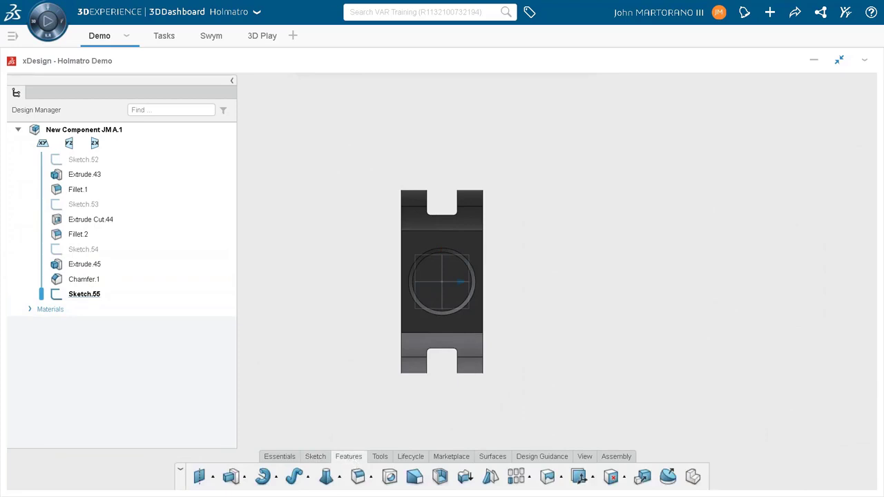
pyautogui.click(389, 476)
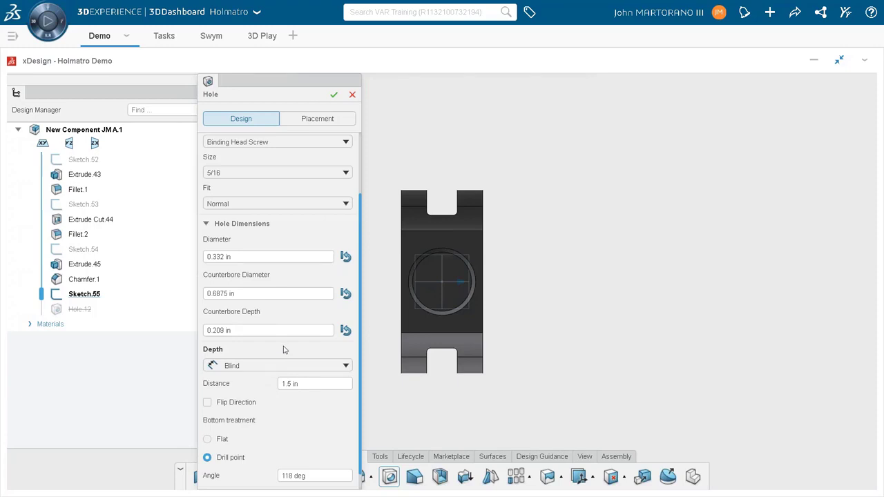
pyautogui.click(334, 118)
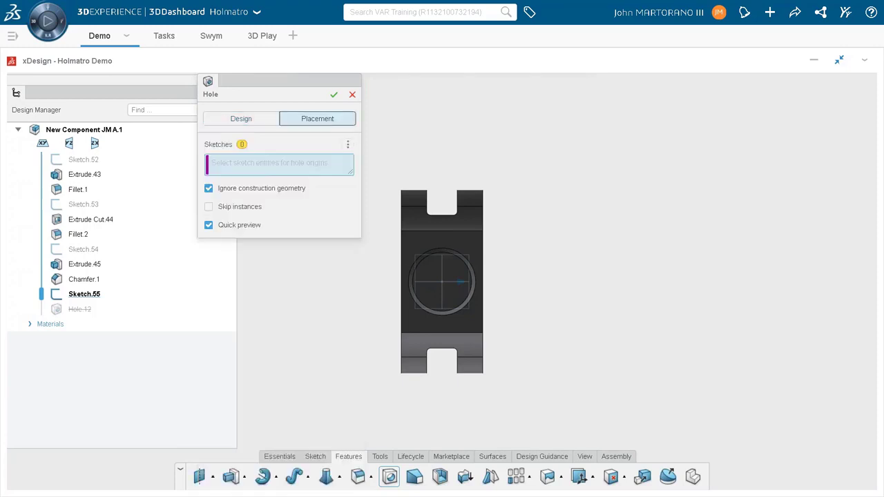
pyautogui.click(442, 283)
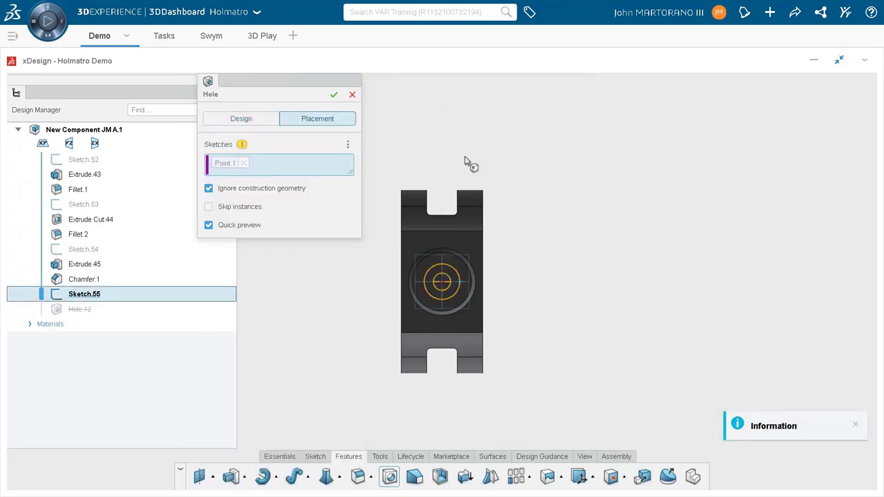
pyautogui.click(333, 94)
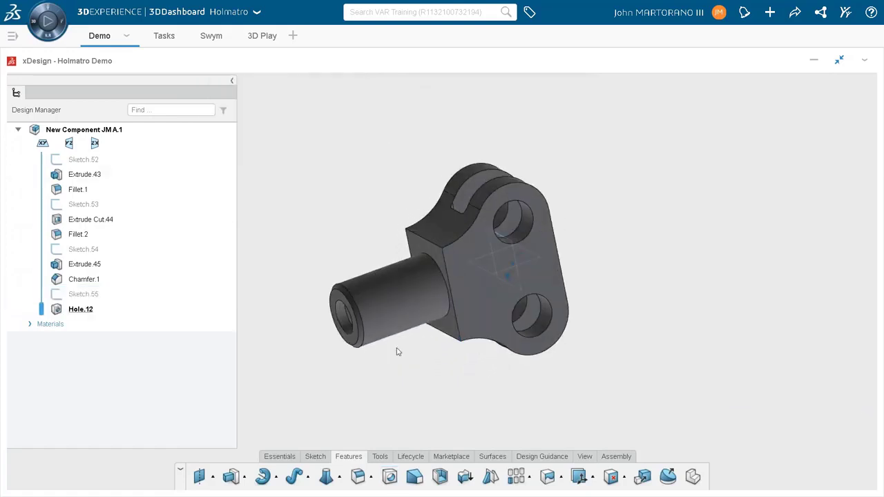
pyautogui.click(380, 456)
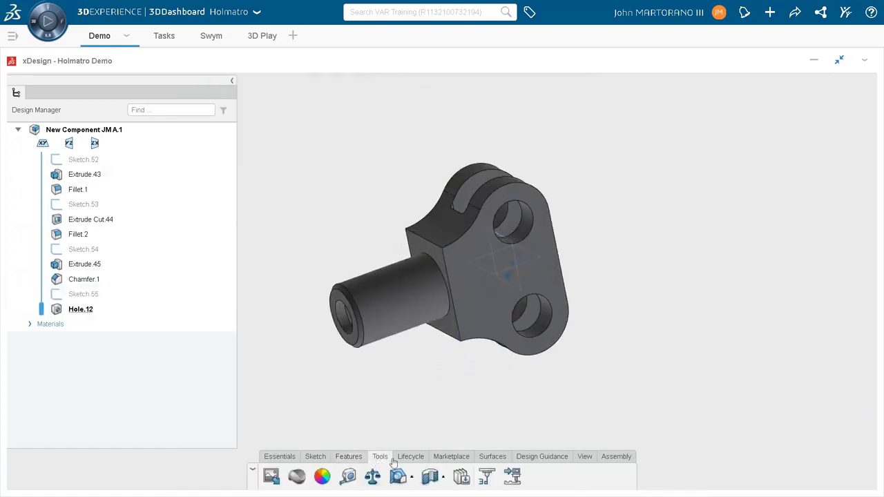
pyautogui.click(429, 477)
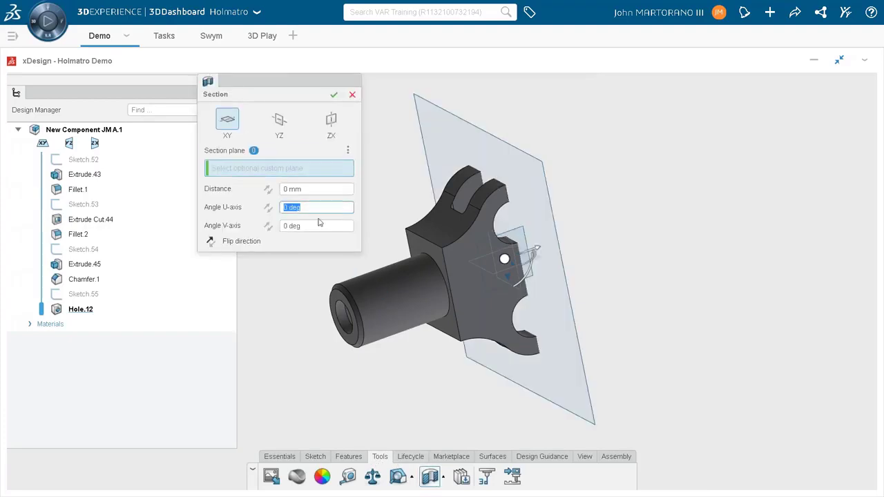
pyautogui.click(279, 121)
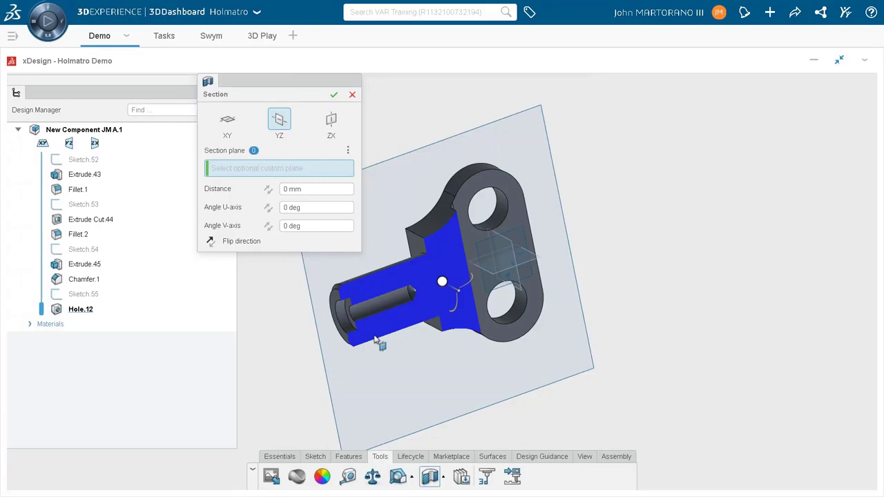
pyautogui.click(352, 94)
pyautogui.moveTo(468, 154); pyautogui.dragTo(431, 272, button='middle')
# - Apply a 2 mm fillet to the cylinder-to-block edge and both clevis side faces
pyautogui.click(431, 265)
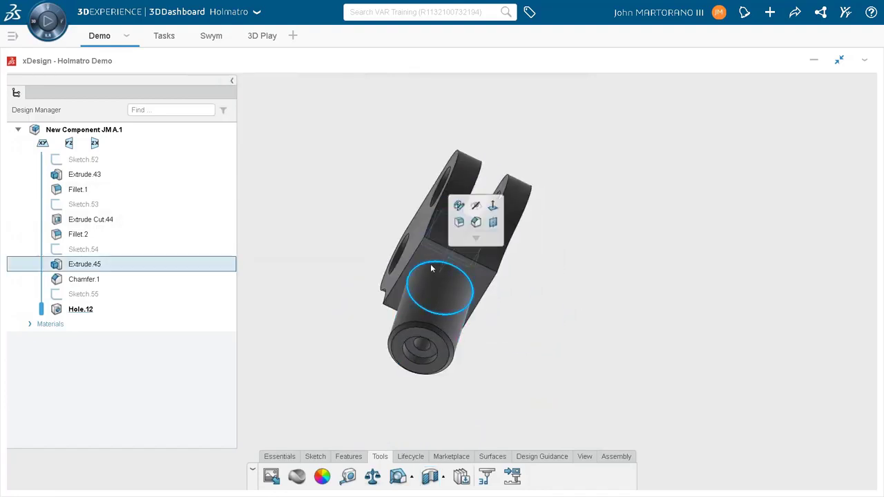
pyautogui.click(459, 222)
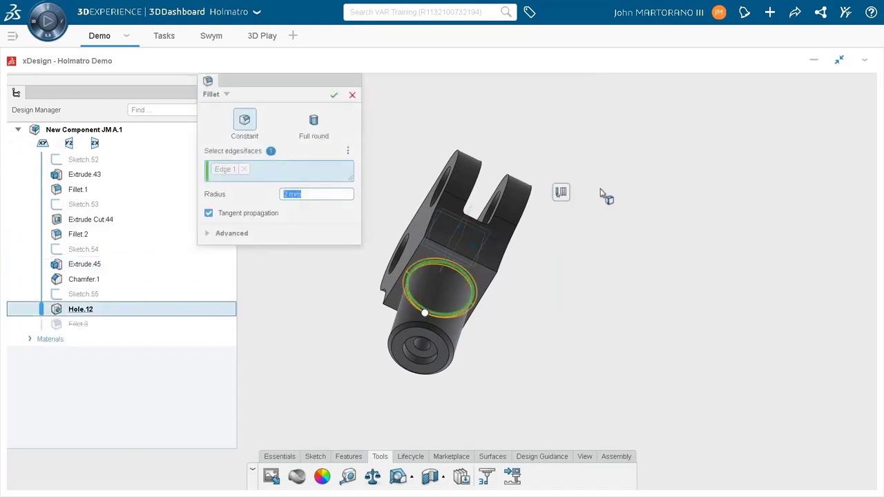
pyautogui.moveTo(620, 227); pyautogui.dragTo(539, 377, button='middle')
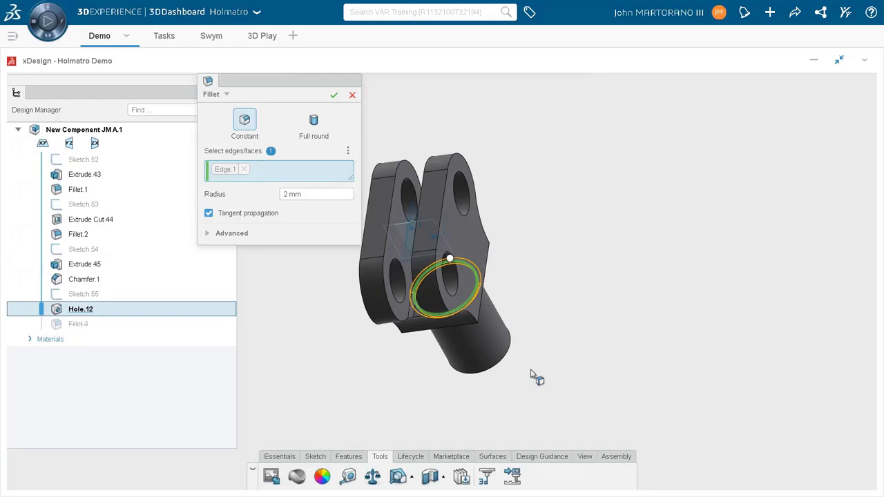
pyautogui.click(373, 288)
pyautogui.moveTo(436, 255); pyautogui.dragTo(501, 232, button='middle')
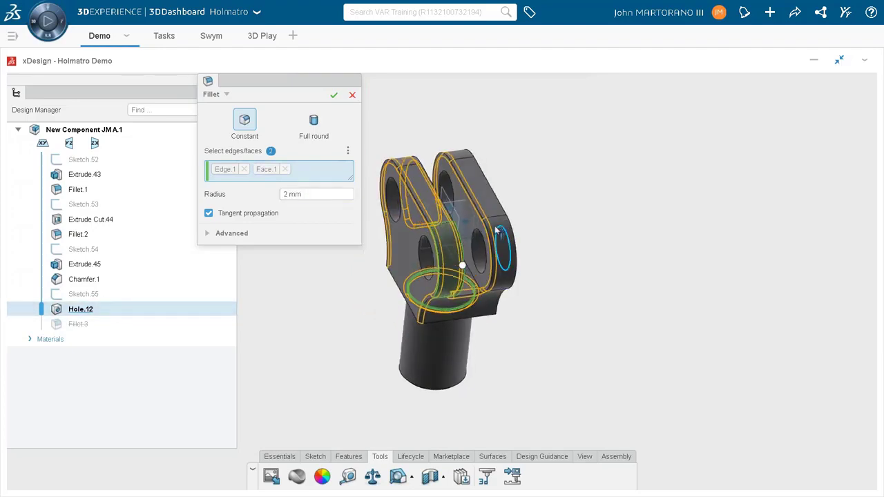
pyautogui.click(494, 231)
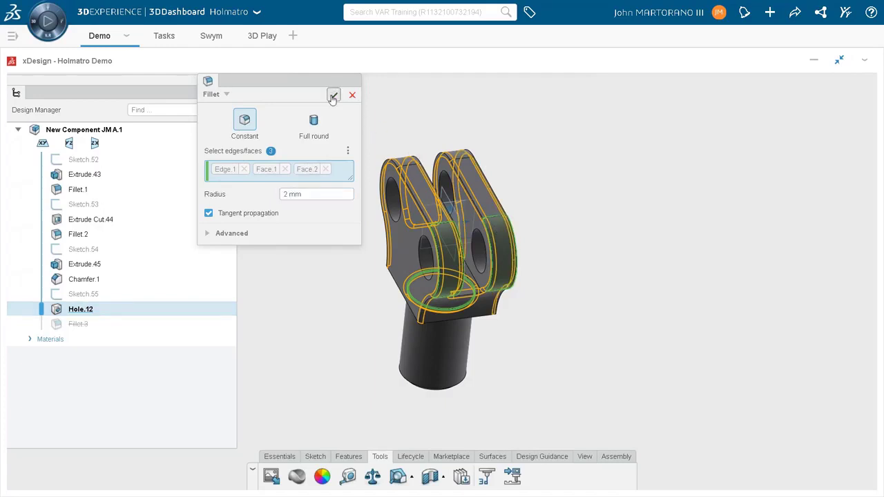
pyautogui.click(332, 99)
pyautogui.moveTo(387, 191); pyautogui.dragTo(490, 188, button='middle')
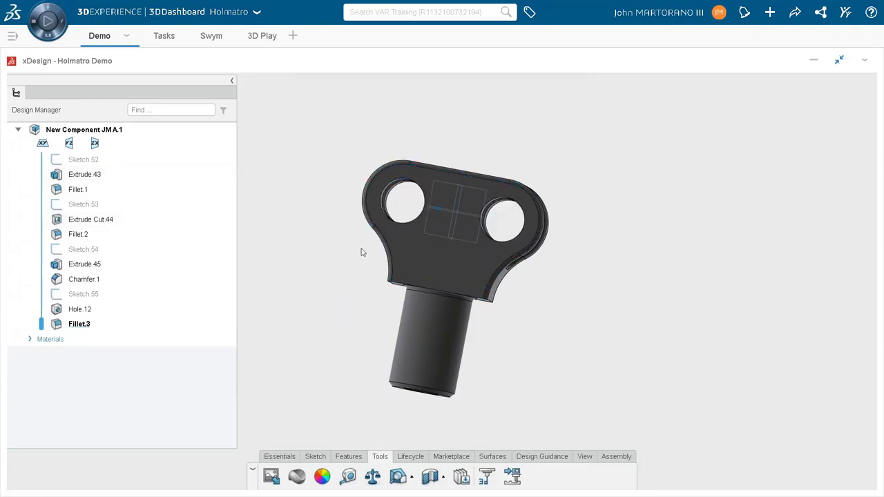
pyautogui.click(177, 133)
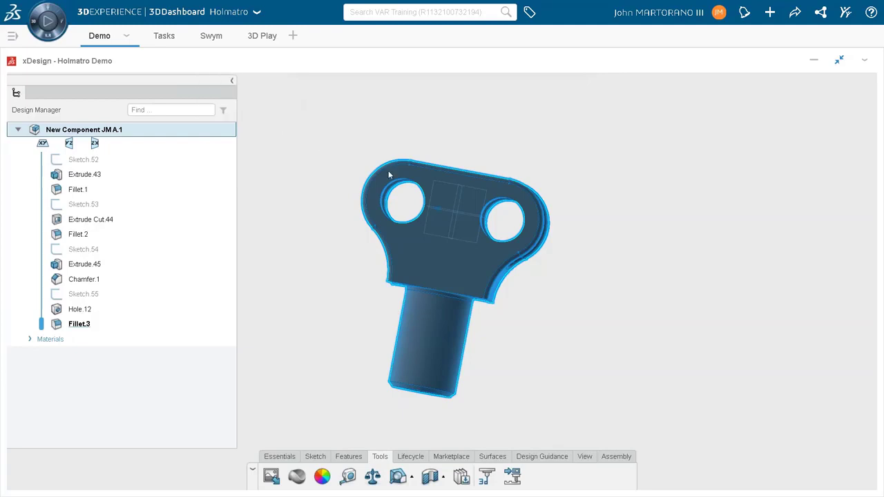
pyautogui.click(621, 230)
pyautogui.moveTo(620, 230); pyautogui.dragTo(622, 281, button='middle')
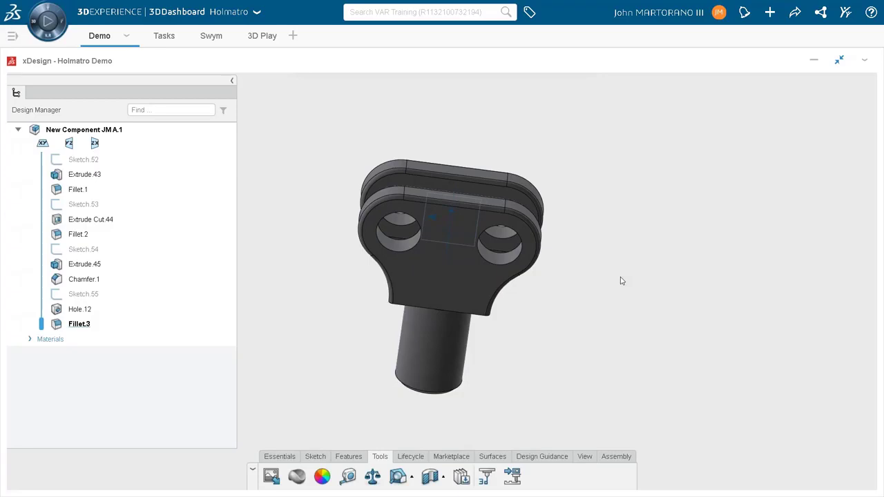
pyautogui.moveTo(572, 302); pyautogui.dragTo(616, 233, button='middle')
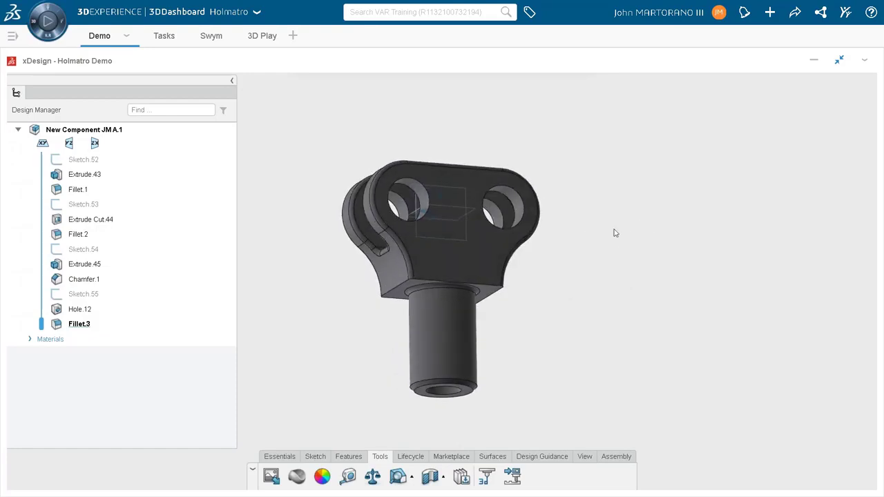
pyautogui.moveTo(614, 233); pyautogui.dragTo(593, 256, button='middle')
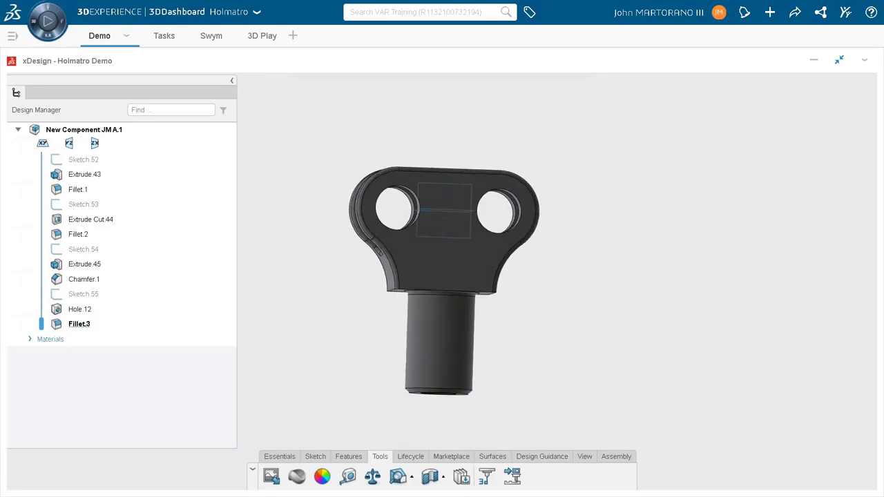
# - In Sketch.52, change the 40 mm base dimension to 30 mm
pyautogui.click(413, 259)
pyautogui.click(302, 241)
pyautogui.click(123, 161)
pyautogui.doubleClick(122, 160)
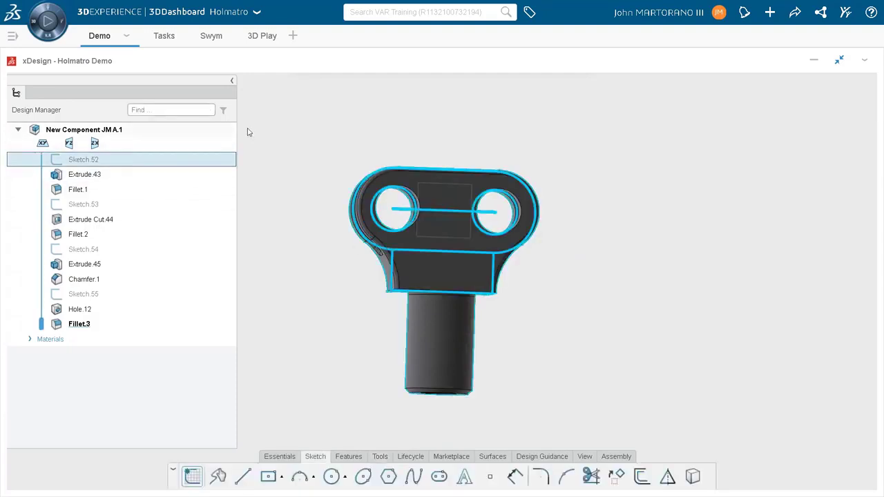
pyautogui.doubleClick(306, 259)
pyautogui.write('30')
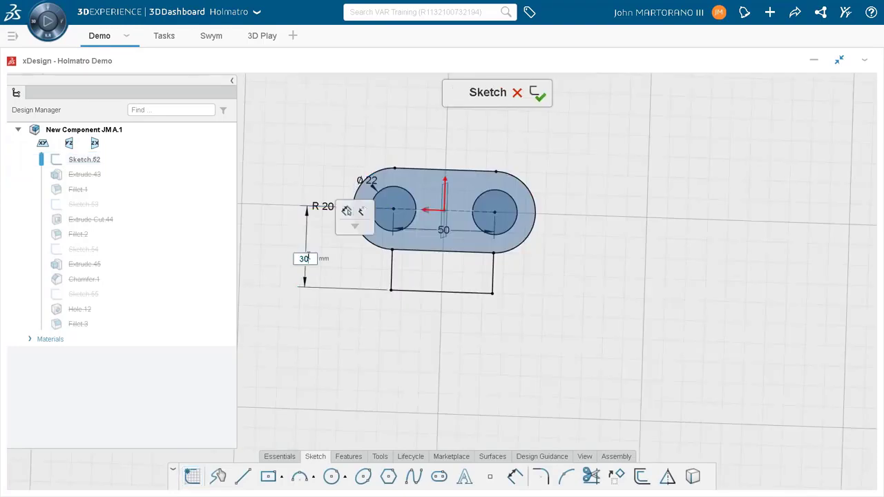
pyautogui.press('Return')
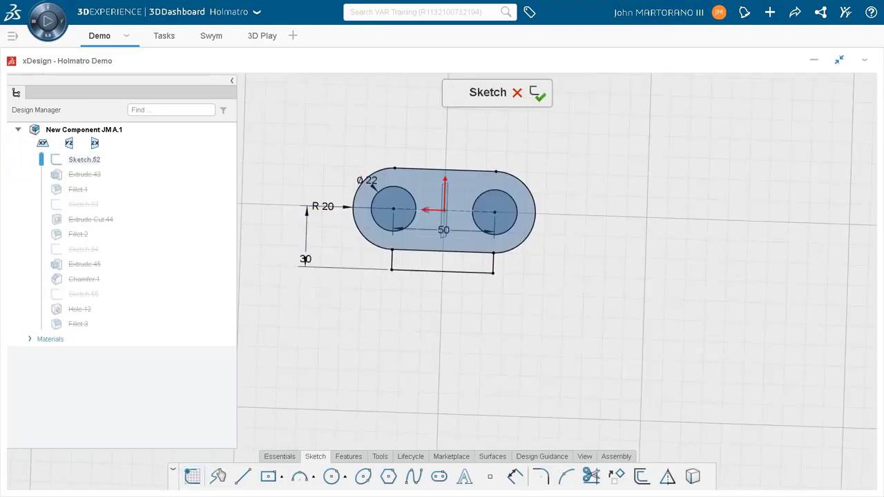
pyautogui.click(539, 95)
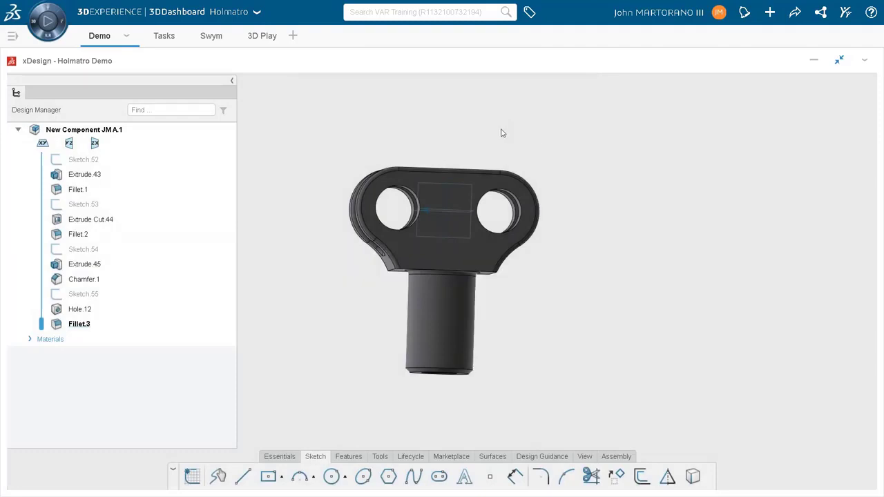
pyautogui.moveTo(503, 133); pyautogui.dragTo(493, 158, button='middle')
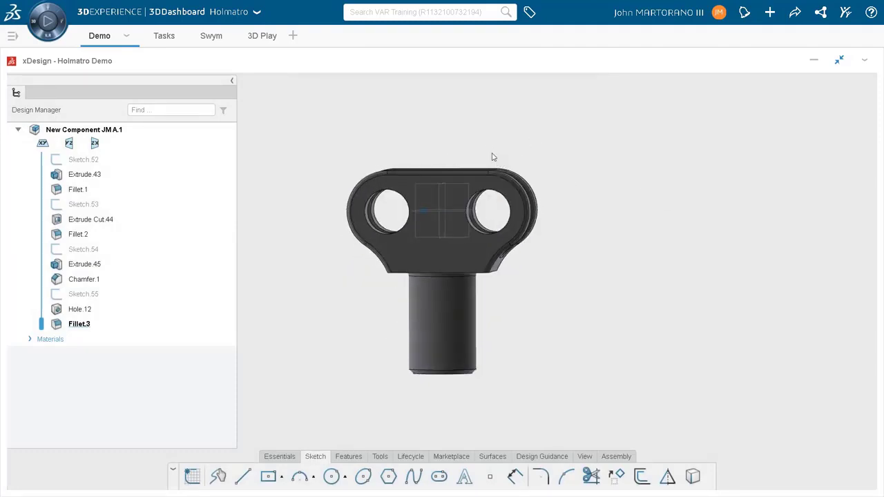
# - Save the updated clevis component with Ctrl+S
pyautogui.hotkey('ctrl', 's')
pyautogui.scroll(-3, 581, 169)
pyautogui.moveTo(575, 177); pyautogui.dragTo(576, 190, button='middle')
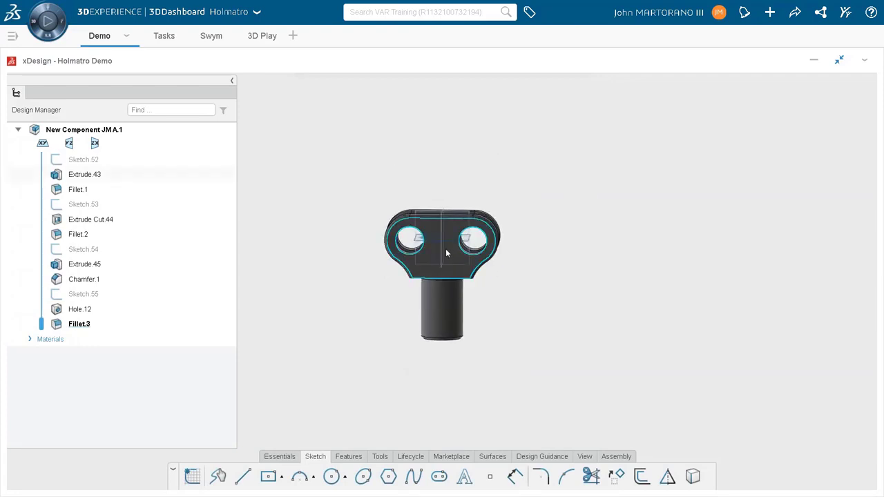
# - Open the Ideate for Webinar Episode 7 task for editing on the Tasks board, then return to the Demo tab
pyautogui.click(170, 39)
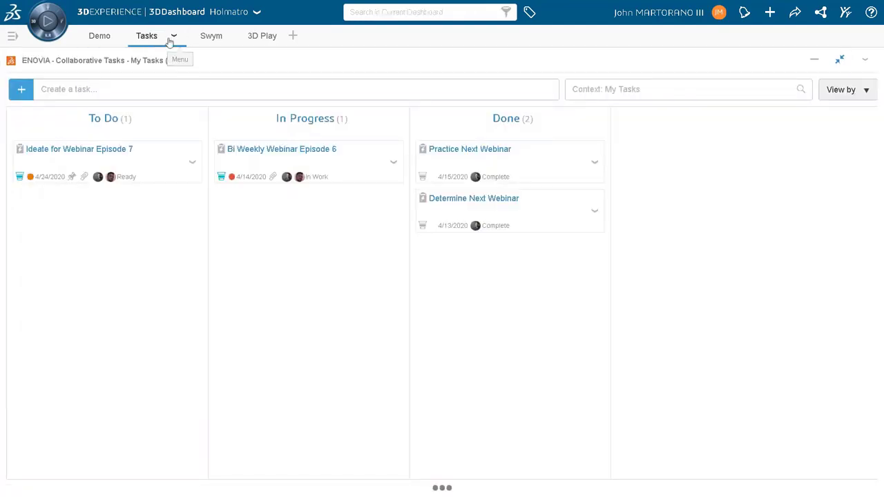
pyautogui.moveTo(380, 35)
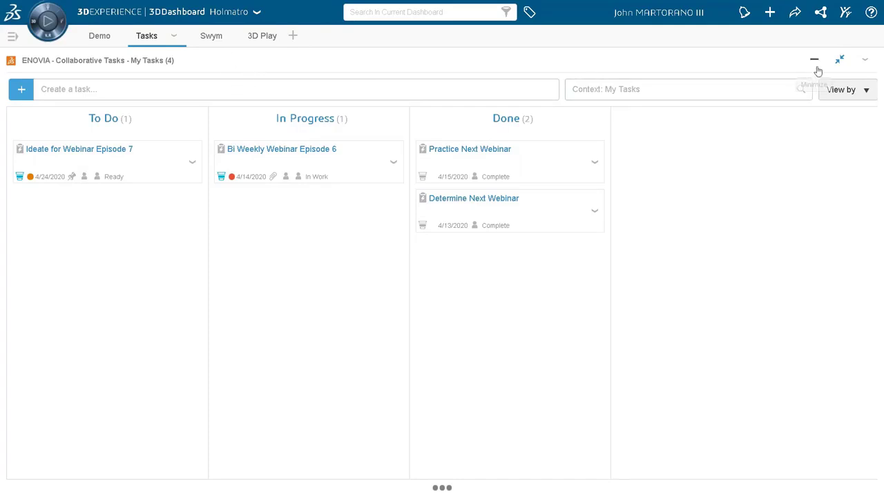
pyautogui.click(192, 162)
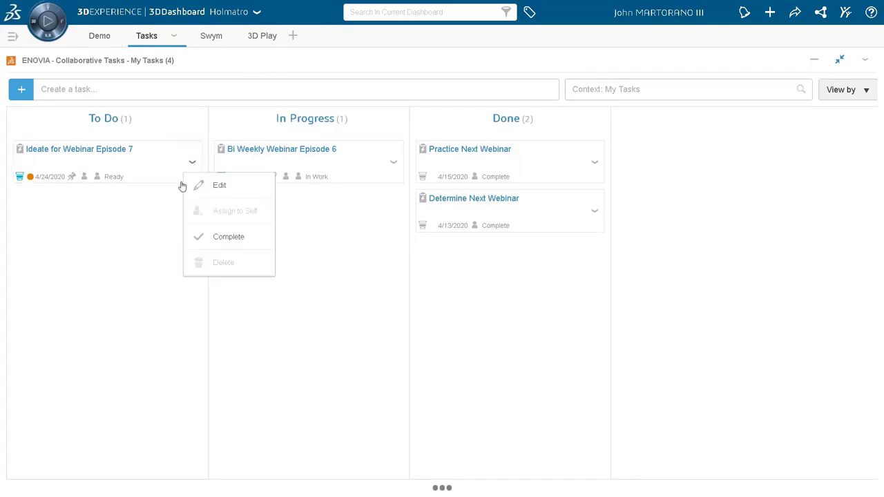
pyautogui.click(218, 185)
pyautogui.click(99, 35)
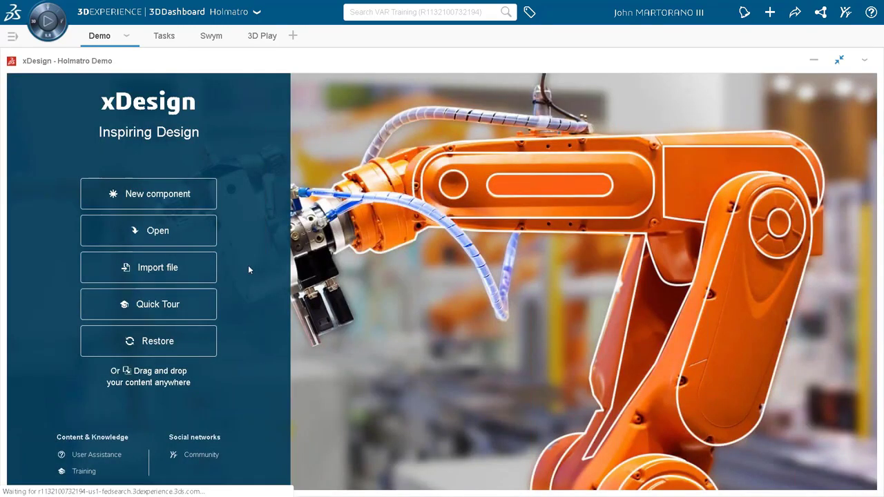
# - Restore the earlier session to reopen the New Component JM A.1 clevis, then bring up Lifecycle actions
pyautogui.click(205, 338)
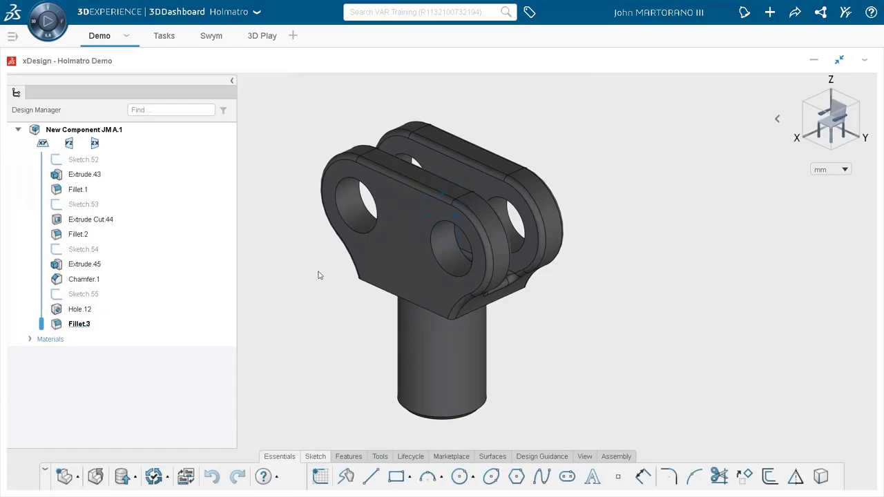
pyautogui.moveTo(317, 274); pyautogui.dragTo(384, 236, button='middle')
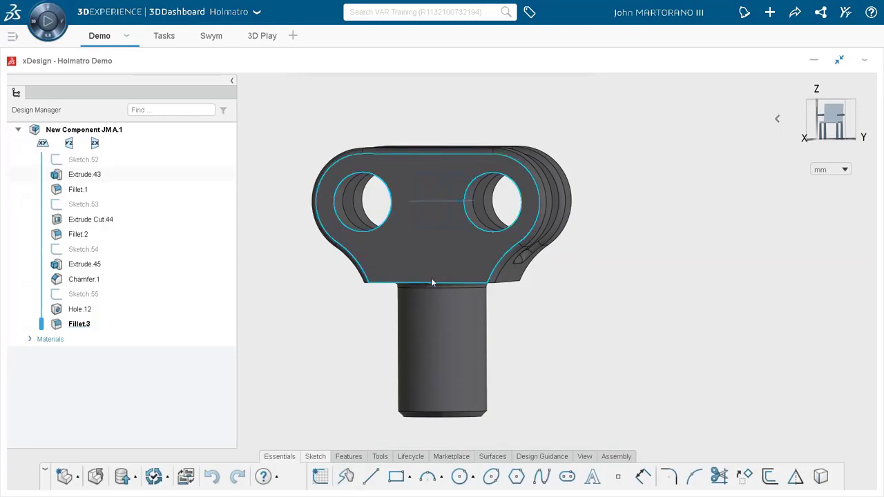
pyautogui.moveTo(462, 223); pyautogui.dragTo(476, 284, button='middle')
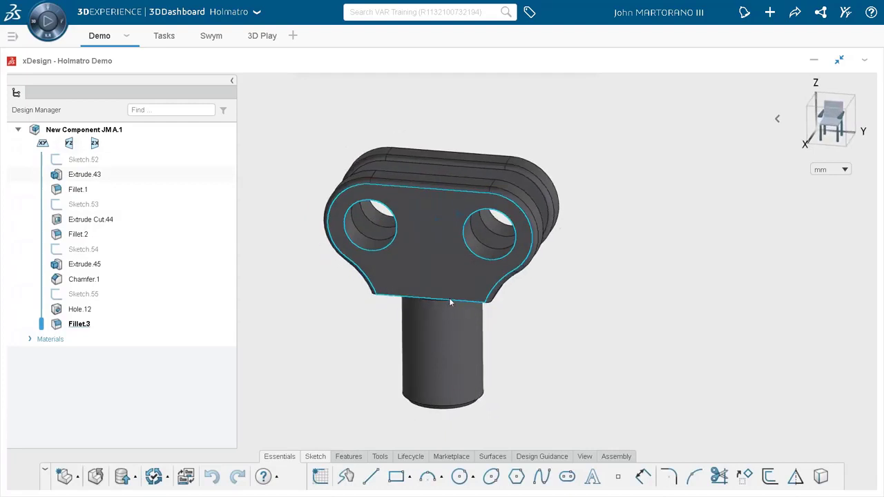
pyautogui.scroll(-2, 451, 299)
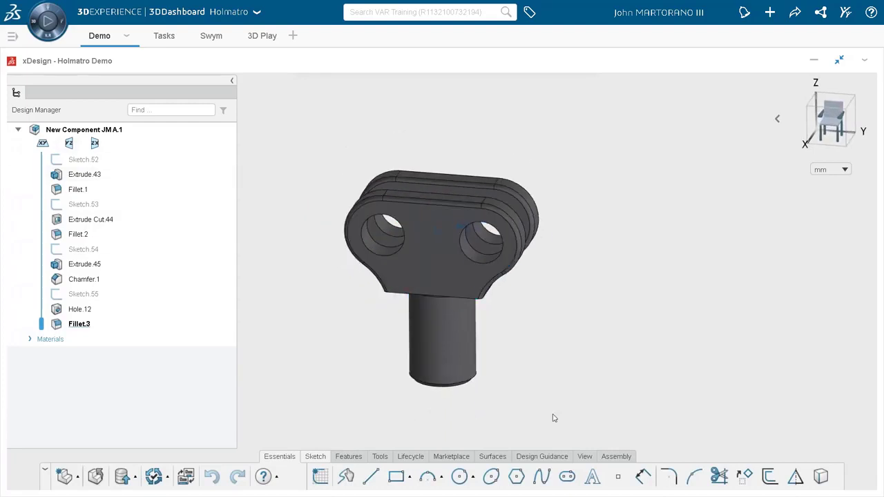
pyautogui.click(417, 457)
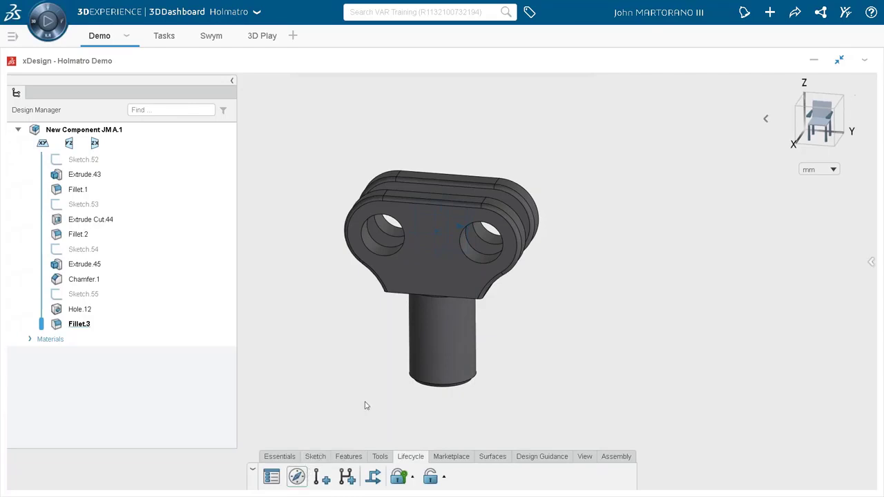
# - Add New Component JM A.1 as a deliverable of Ideate for Webinar Episode 7, save, and complete it
pyautogui.click(873, 261)
pyautogui.moveTo(794, 215); pyautogui.dragTo(166, 38)
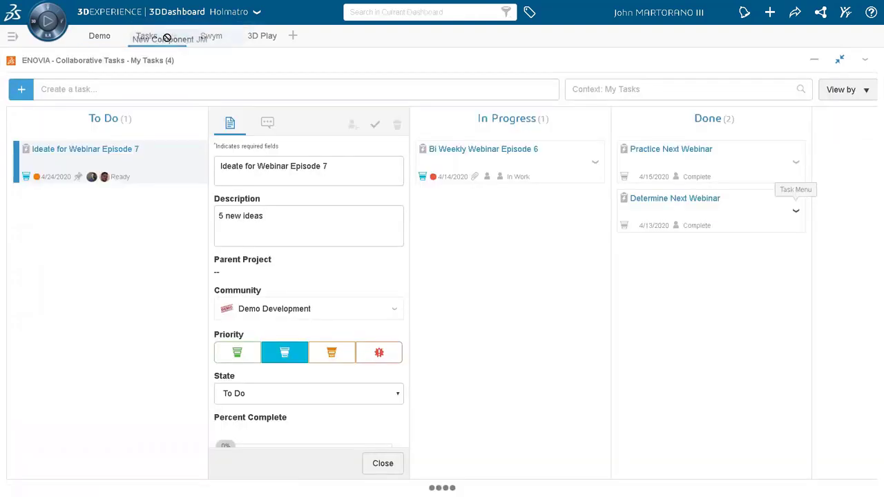
pyautogui.moveTo(166, 38)
pyautogui.mouseDown()
pyautogui.moveTo(165, 69)
pyautogui.moveTo(168, 47)
pyautogui.moveTo(152, 43)
pyautogui.mouseUp()
pyautogui.scroll(-5, 333, 389)
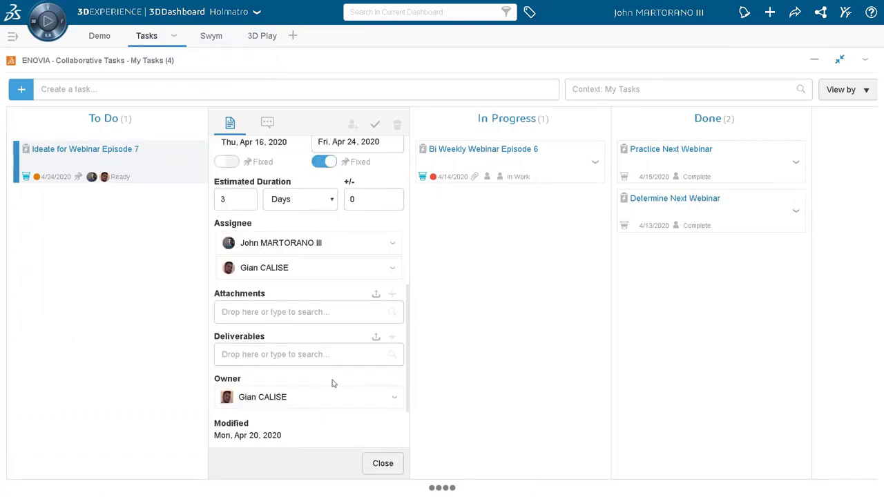
pyautogui.click(127, 35)
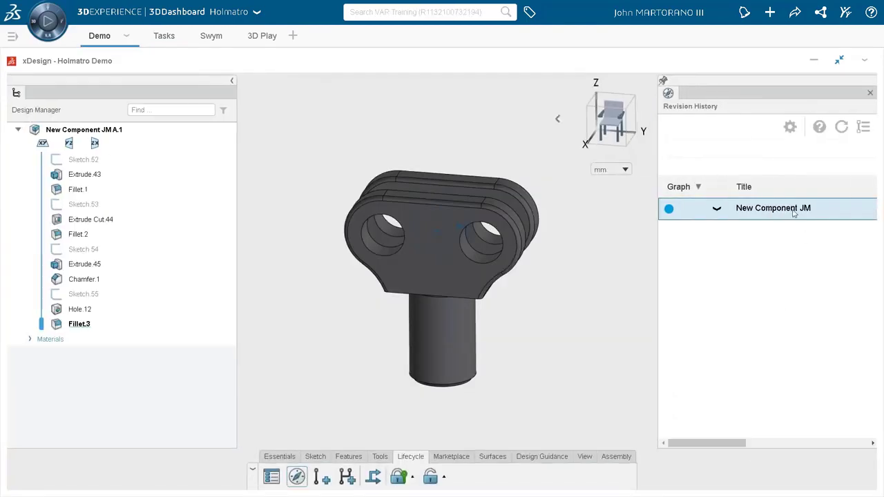
pyautogui.moveTo(795, 214); pyautogui.dragTo(325, 356)
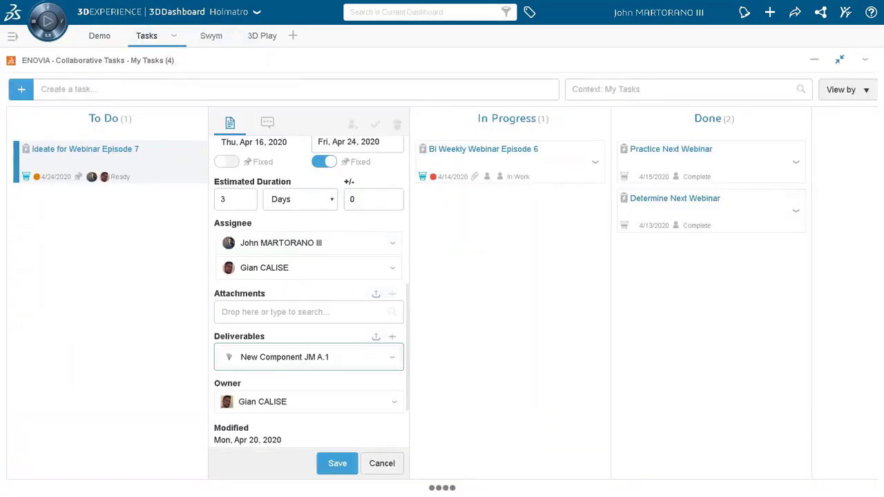
pyautogui.click(337, 463)
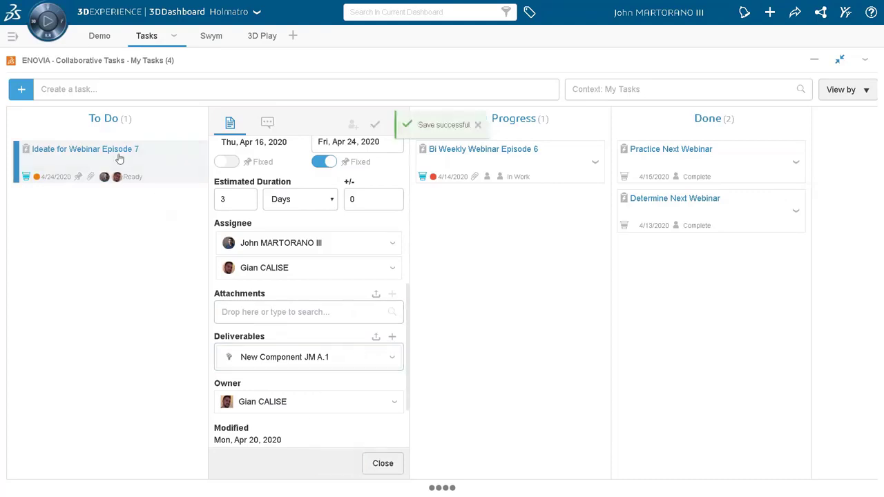
pyautogui.click(375, 124)
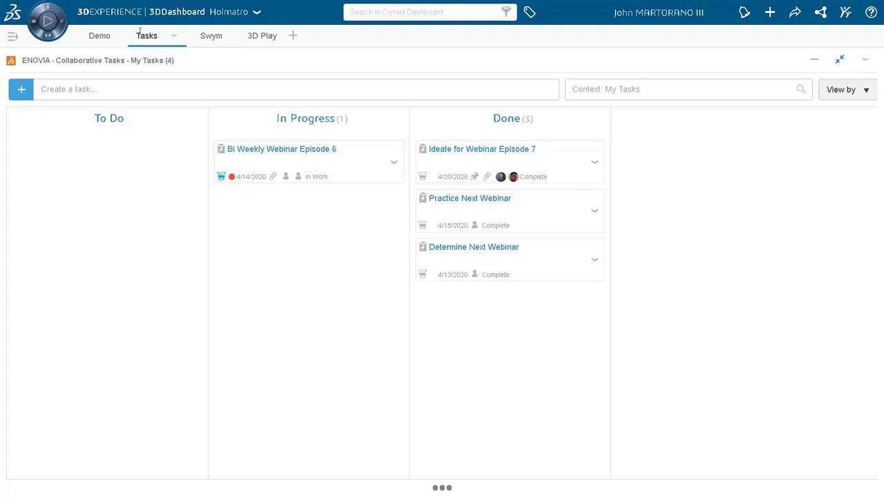
# - Back on the Demo tab, orbit and zoom the clevis to view its front and slot
pyautogui.click(97, 35)
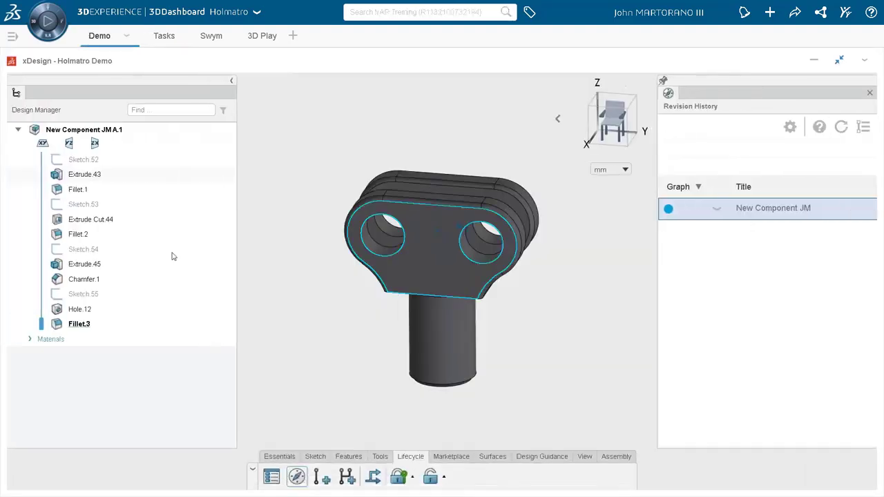
pyautogui.moveTo(610, 302); pyautogui.dragTo(571, 290, button='middle')
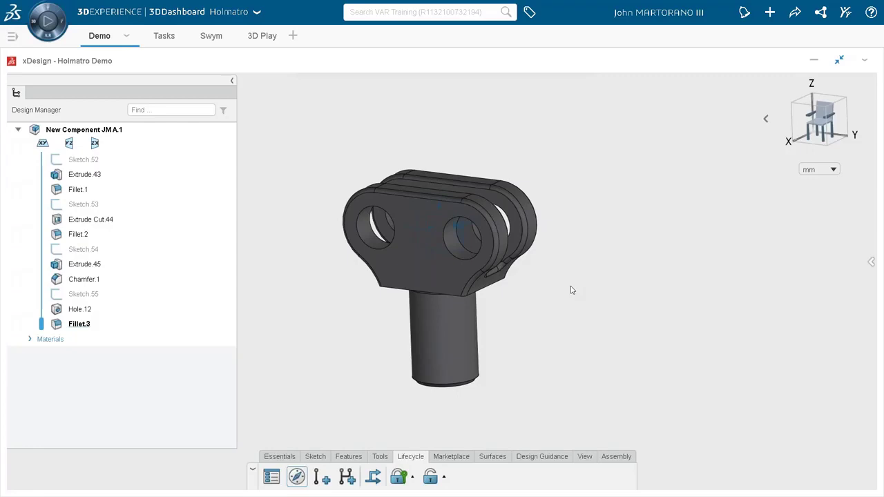
pyautogui.moveTo(543, 236); pyautogui.dragTo(525, 273, button='middle')
pyautogui.scroll(2, 514, 288)
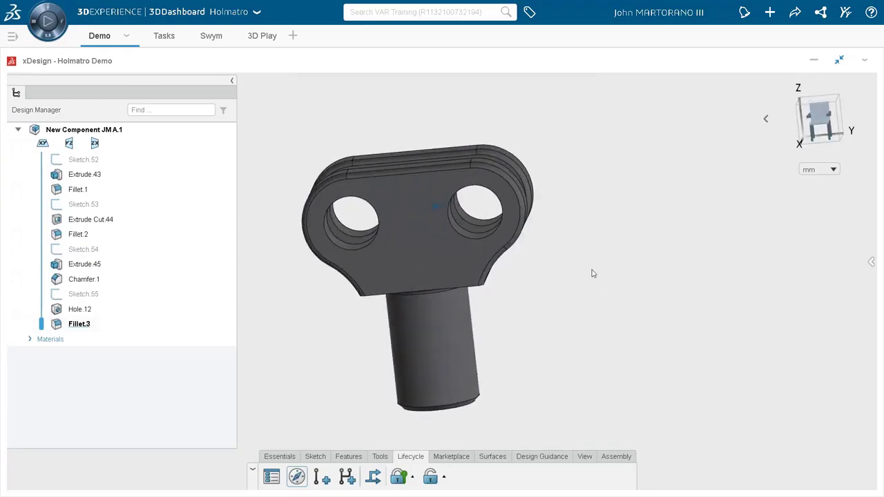
pyautogui.moveTo(592, 273); pyautogui.dragTo(646, 261, button='middle')
pyautogui.scroll(1, 646, 262)
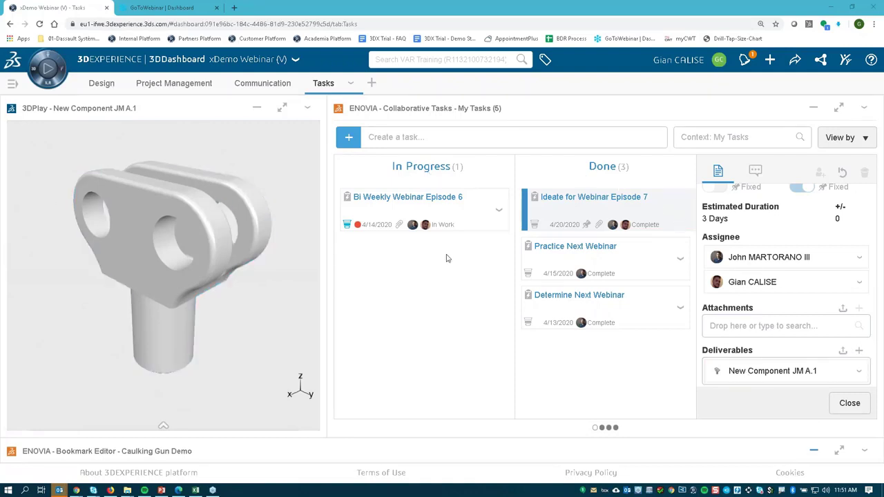
# - Load New Component JM A.1 into 3DPlay and enlarge the viewer to full screen
pyautogui.moveTo(752, 371); pyautogui.dragTo(230, 170)
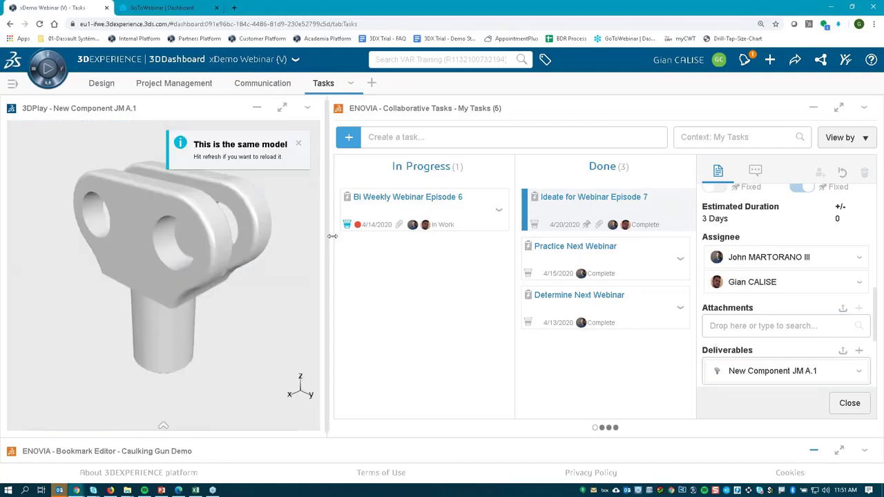
pyautogui.click(300, 144)
pyautogui.click(282, 108)
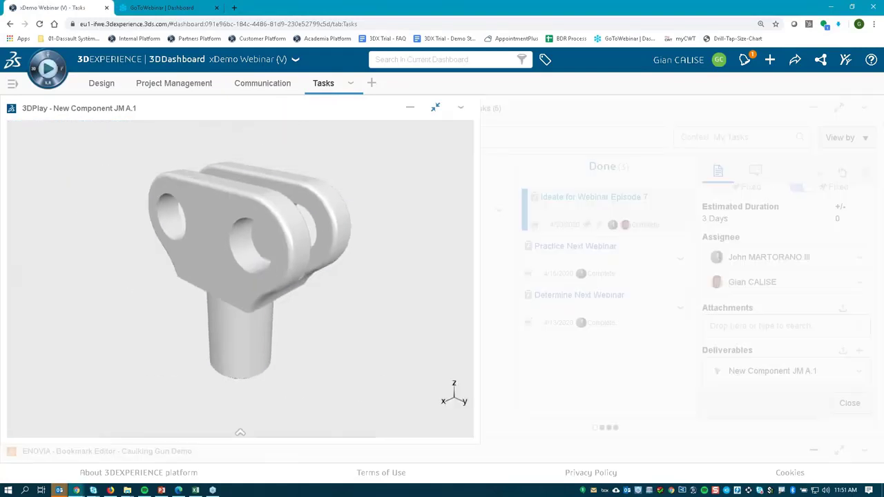
pyautogui.press('F11')
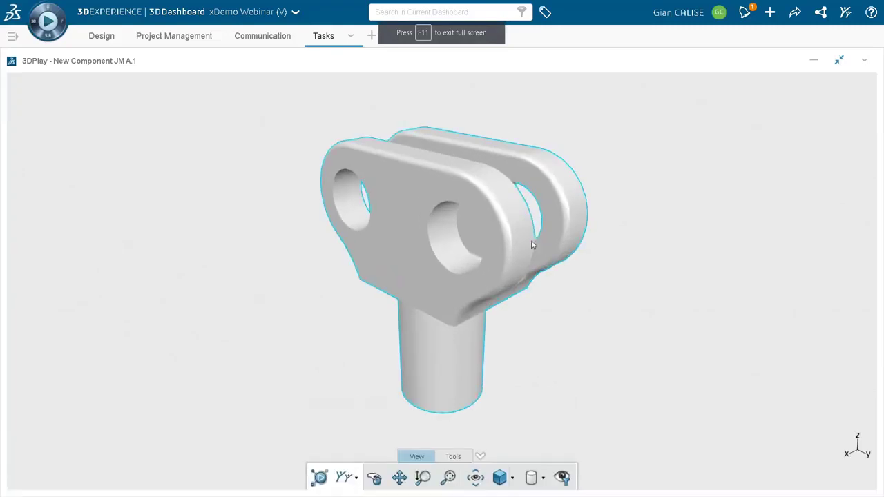
# - Orbit the clevis around to a front view and select the part
pyautogui.moveTo(529, 336); pyautogui.dragTo(632, 283)
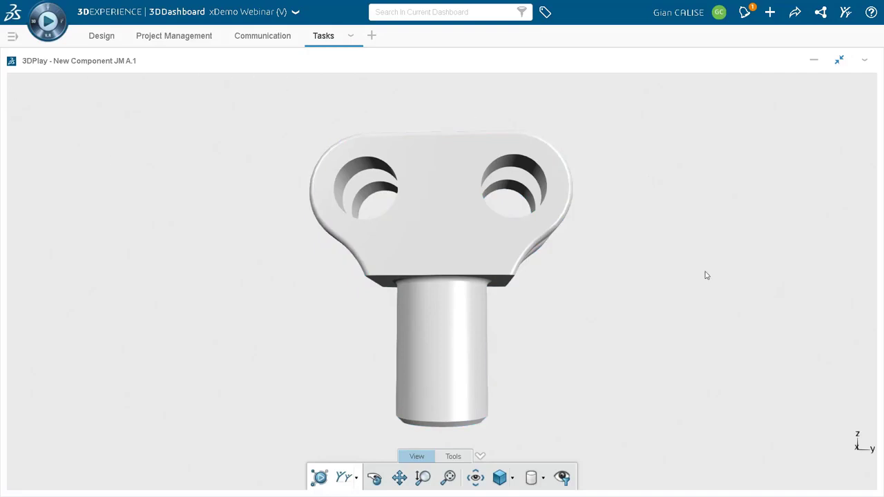
pyautogui.moveTo(608, 214); pyautogui.dragTo(600, 276)
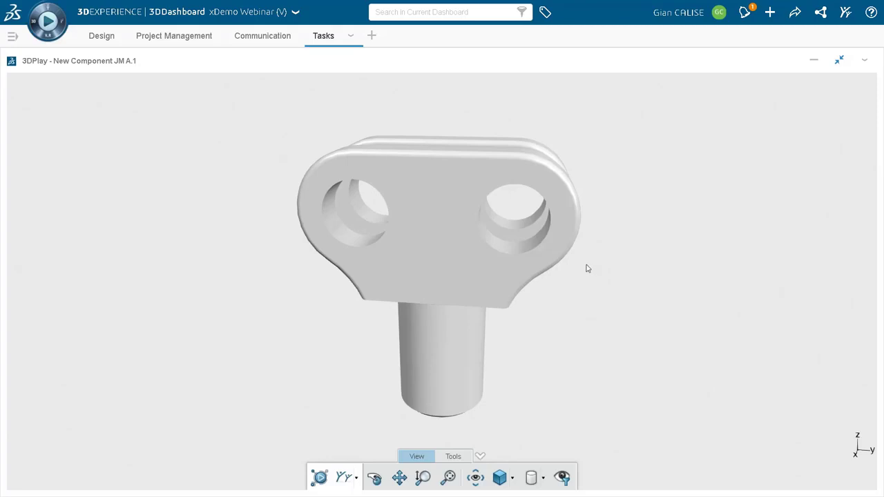
pyautogui.click(528, 269)
# - Start a markup and draw a red box around the groove near the stem's bottom
pyautogui.moveTo(540, 348); pyautogui.dragTo(550, 362)
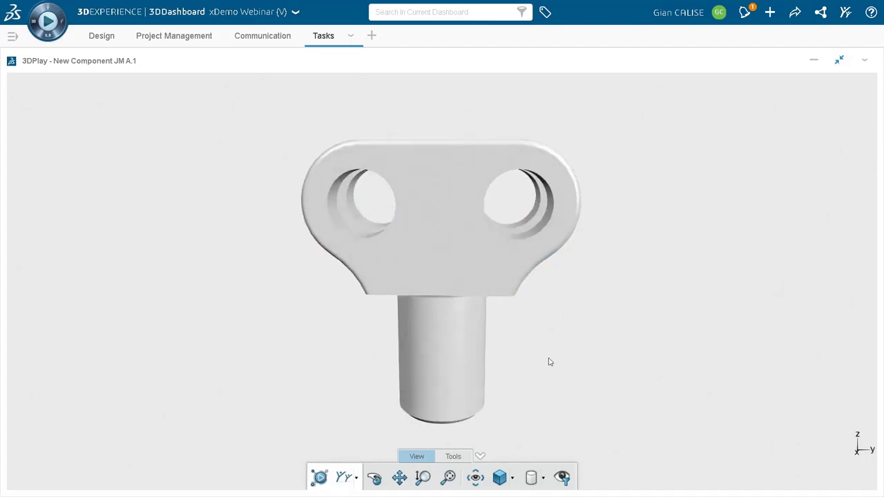
pyautogui.click(452, 458)
pyautogui.click(508, 478)
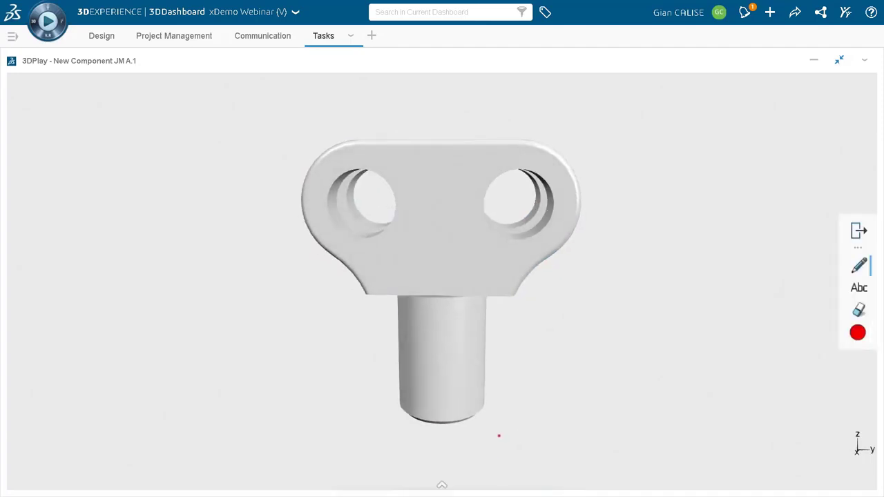
pyautogui.moveTo(505, 390)
pyautogui.mouseDown()
pyautogui.moveTo(427, 402)
pyautogui.moveTo(377, 390)
pyautogui.moveTo(377, 378)
pyautogui.moveTo(511, 379)
pyautogui.mouseUp()
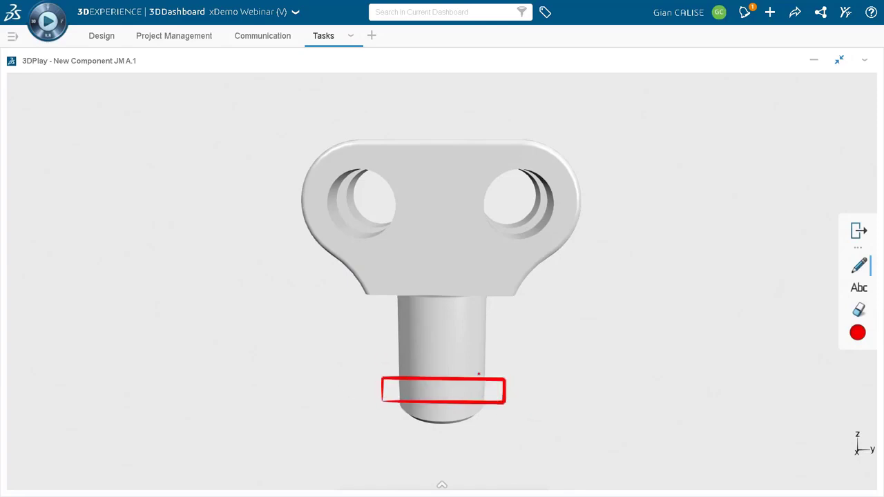
# - Add the note 'Groove for retaining ring' just above the box and validate the markup
pyautogui.click(858, 290)
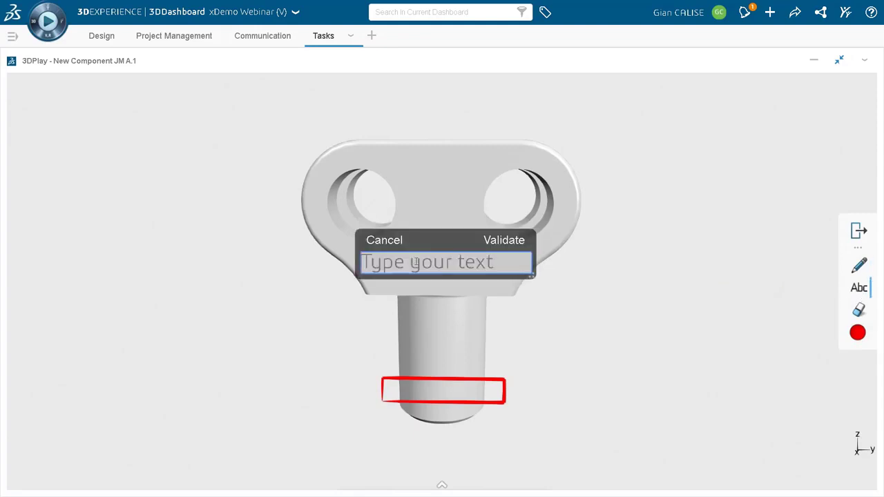
pyautogui.write('Groove for')
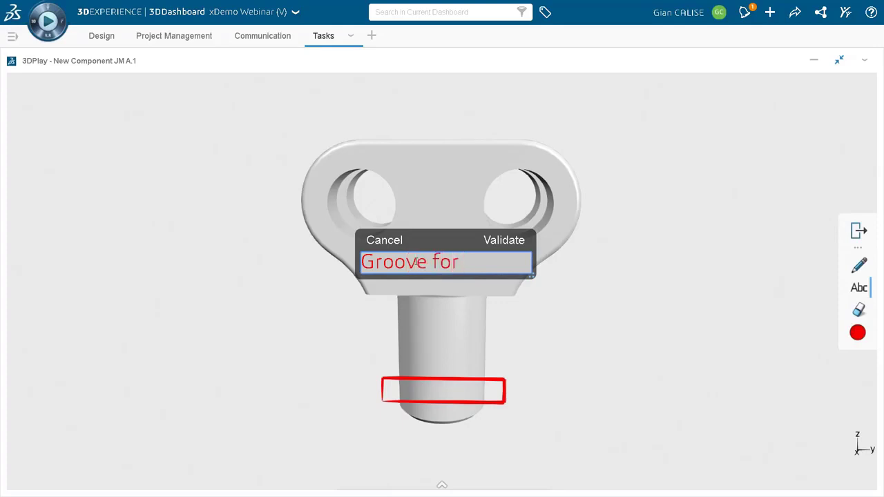
pyautogui.write(' retaining ring')
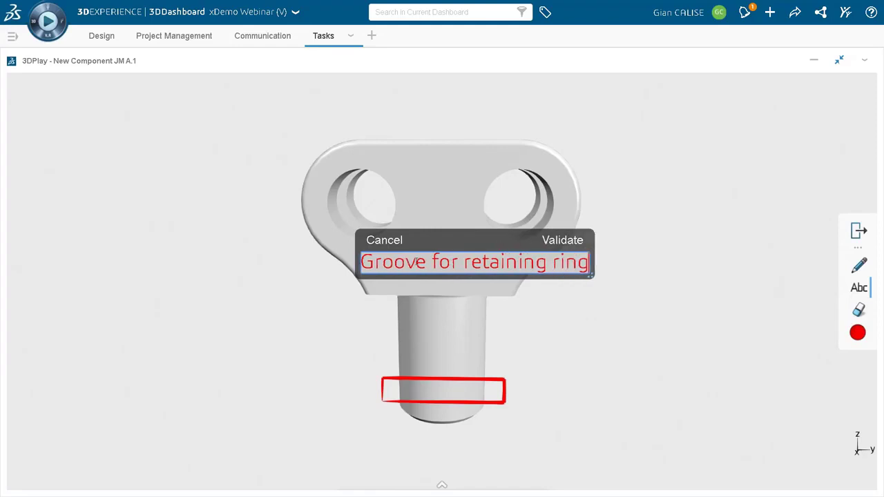
pyautogui.moveTo(518, 238)
pyautogui.mouseDown()
pyautogui.moveTo(424, 315)
pyautogui.moveTo(492, 333)
pyautogui.mouseUp()
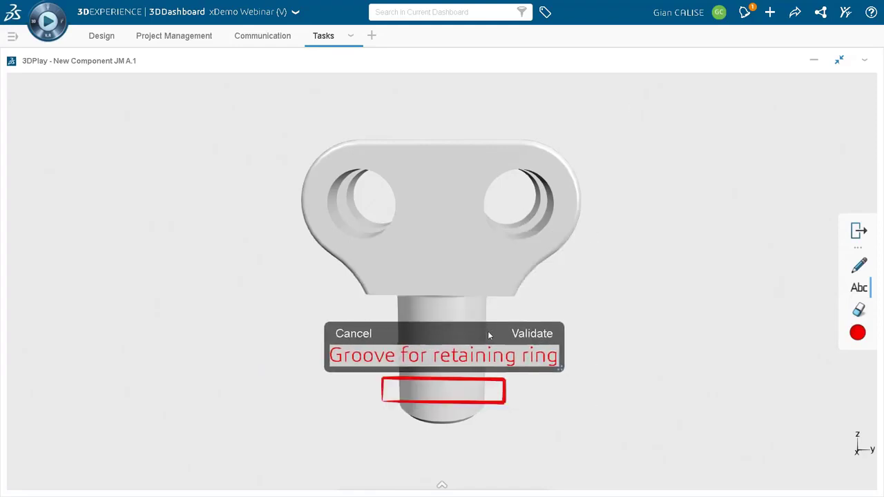
pyautogui.click(532, 335)
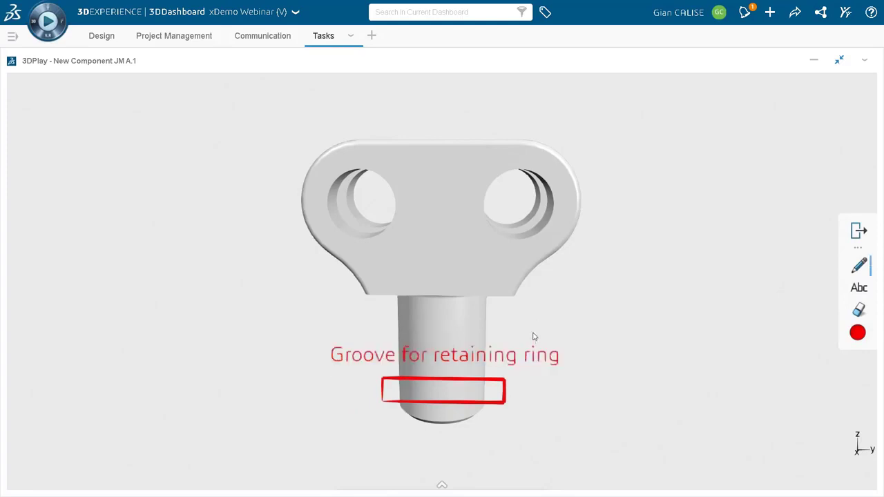
pyautogui.click(442, 488)
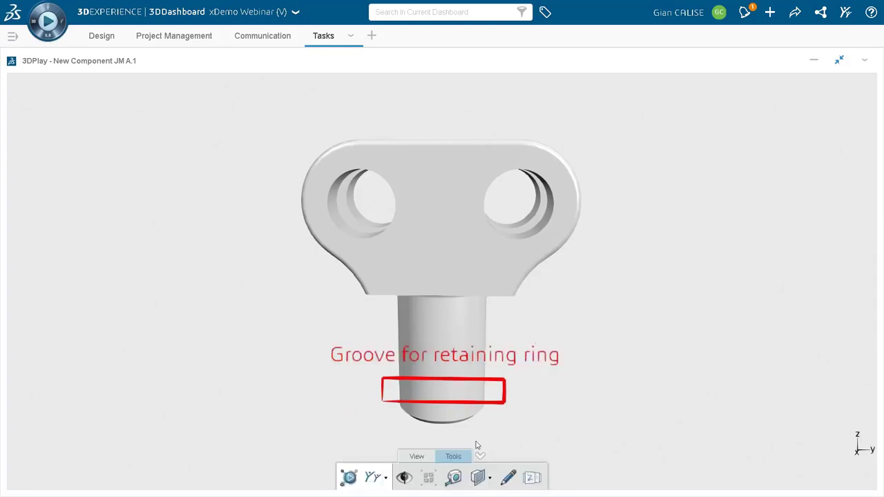
# - Publish the marked-up capture to the Demo Development community with a title and 'refer to the image'
pyautogui.click(382, 479)
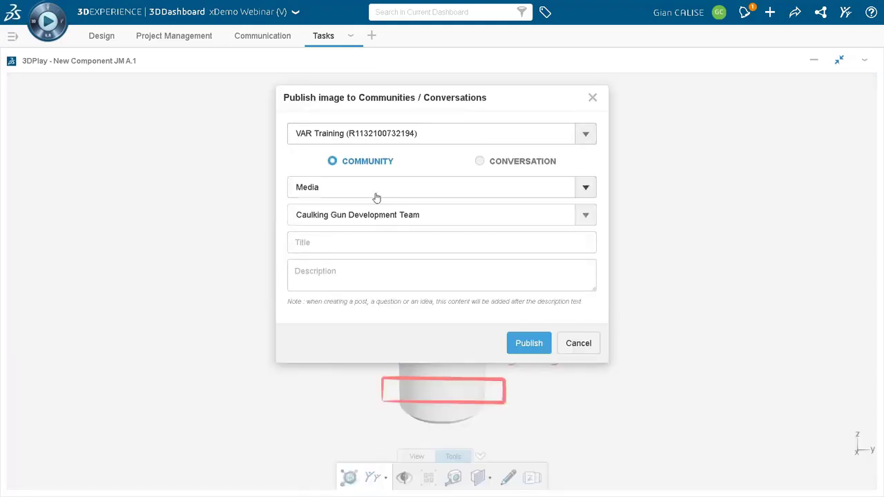
pyautogui.click(406, 218)
pyautogui.click(393, 281)
pyautogui.click(365, 241)
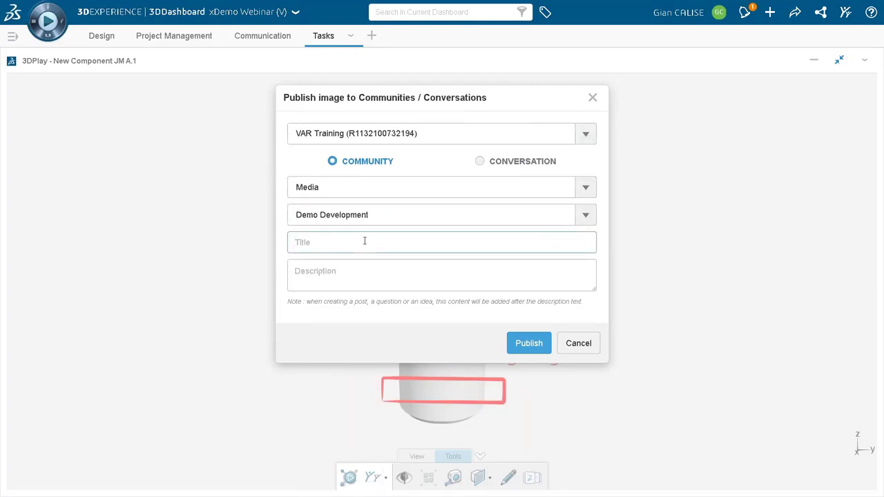
pyautogui.write('John, we need a small change')
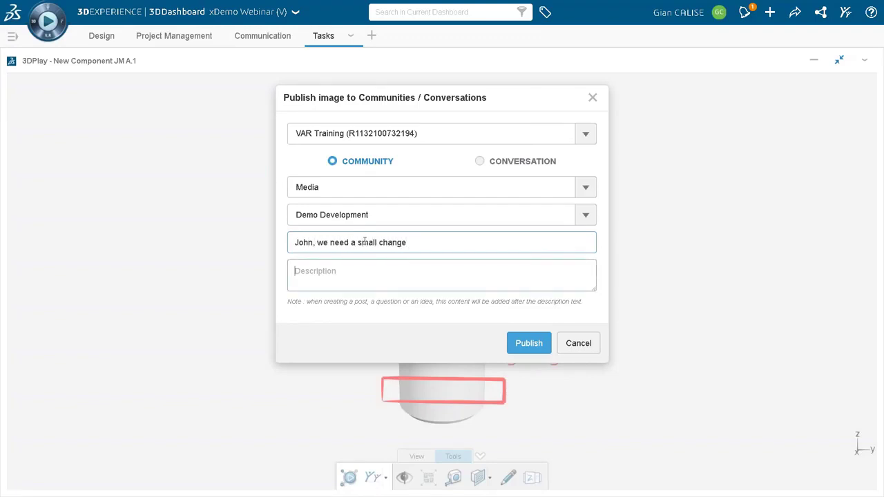
pyautogui.write('refer to the image')
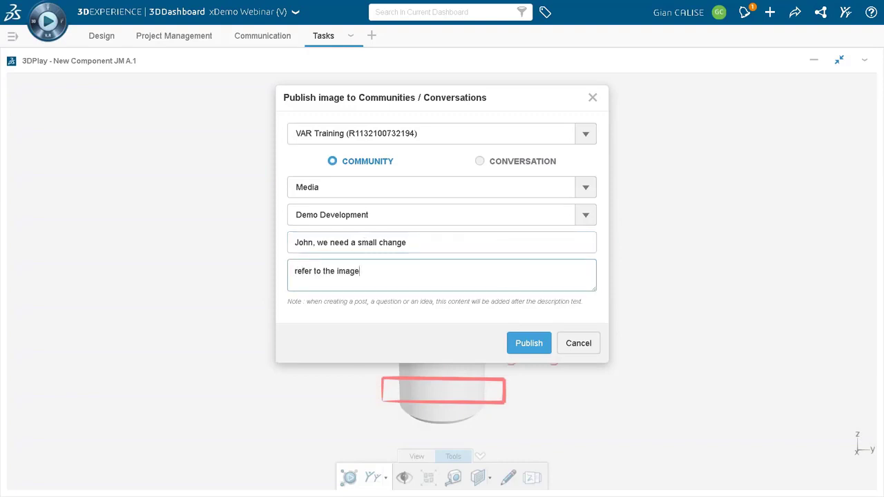
pyautogui.click(530, 343)
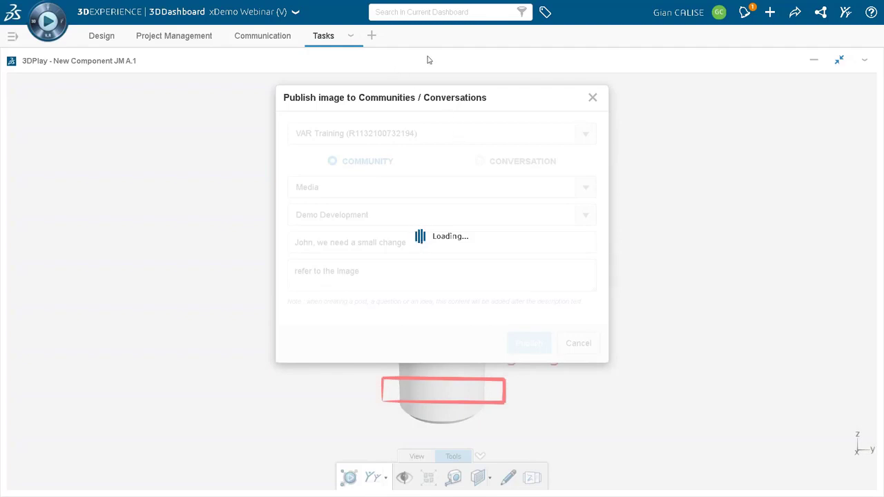
pyautogui.click(274, 38)
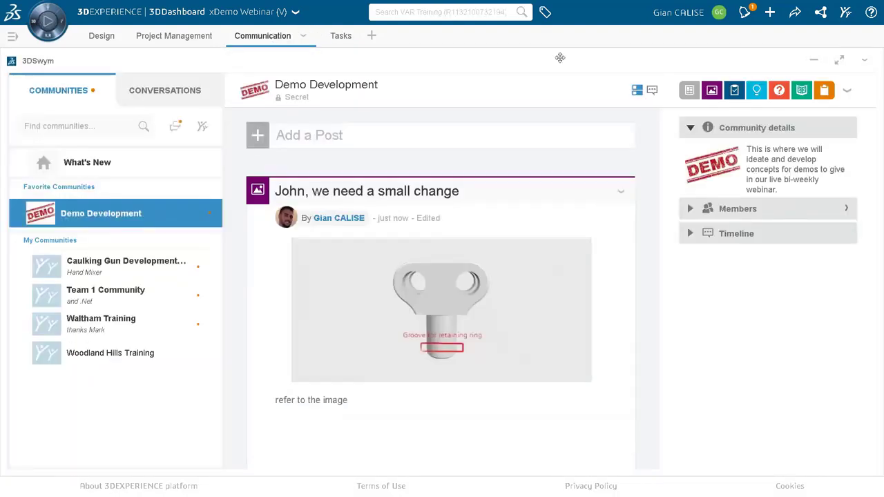
# - Review the new post in the community feed and bring it over to the xDesign part
pyautogui.scroll(-2, 454, 225)
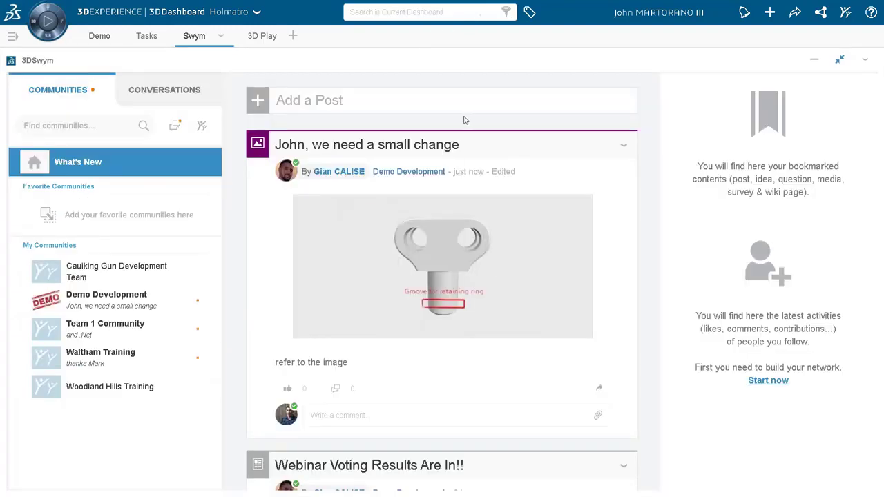
pyautogui.click(104, 38)
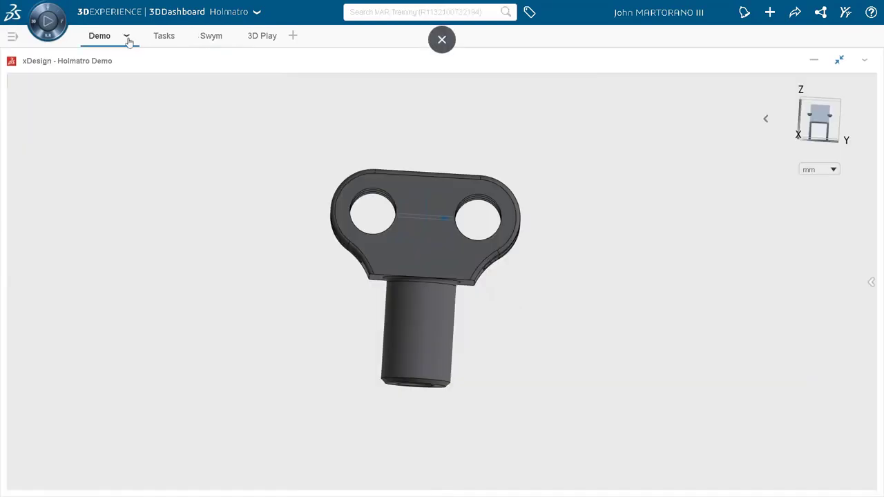
pyautogui.click(209, 38)
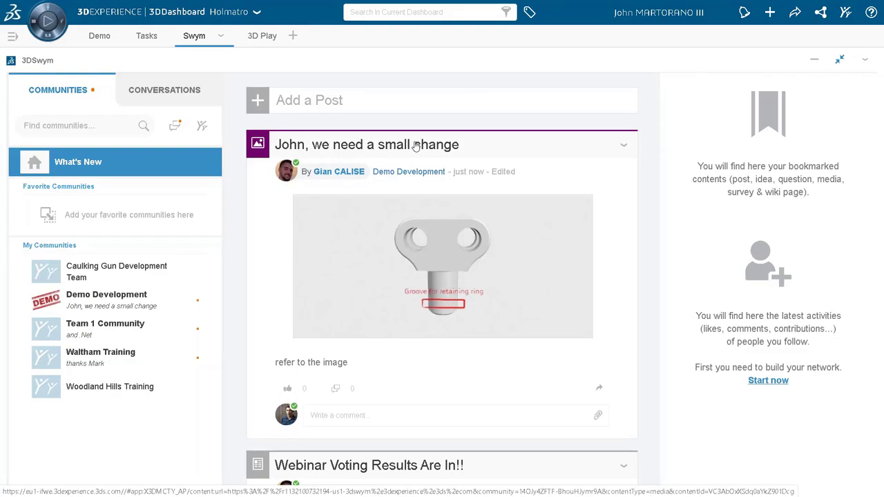
pyautogui.moveTo(417, 147); pyautogui.dragTo(122, 97)
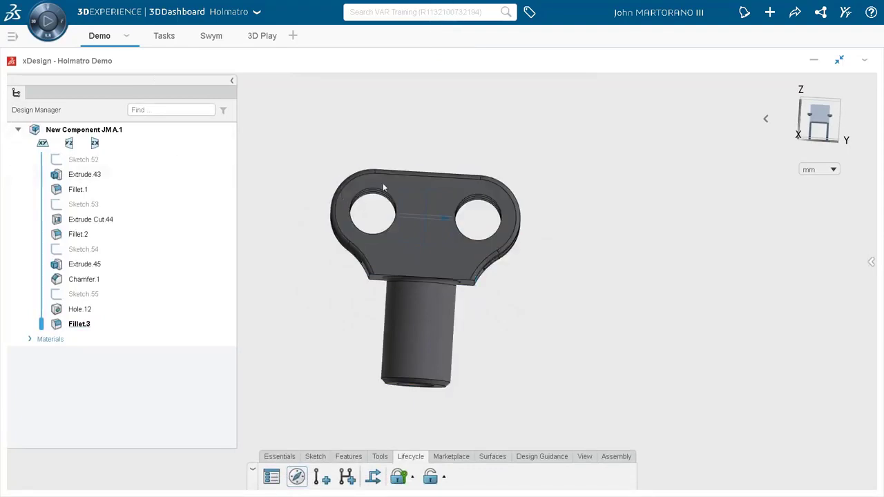
# - Start a sketch on the YZ plane with a vertical construction line down from the origin
pyautogui.click(69, 143)
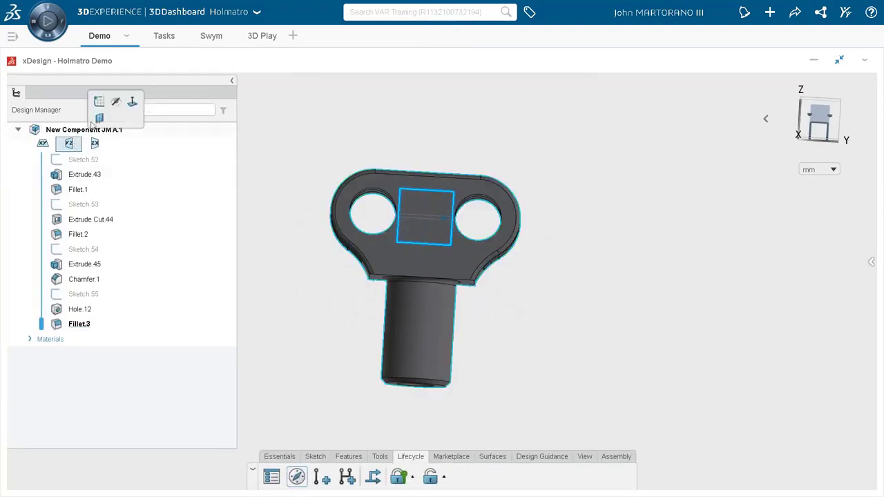
pyautogui.click(99, 103)
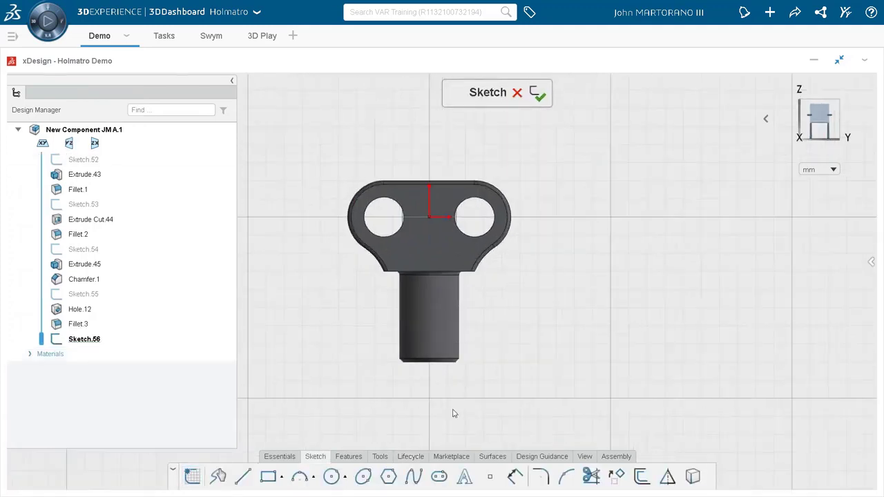
pyautogui.click(243, 477)
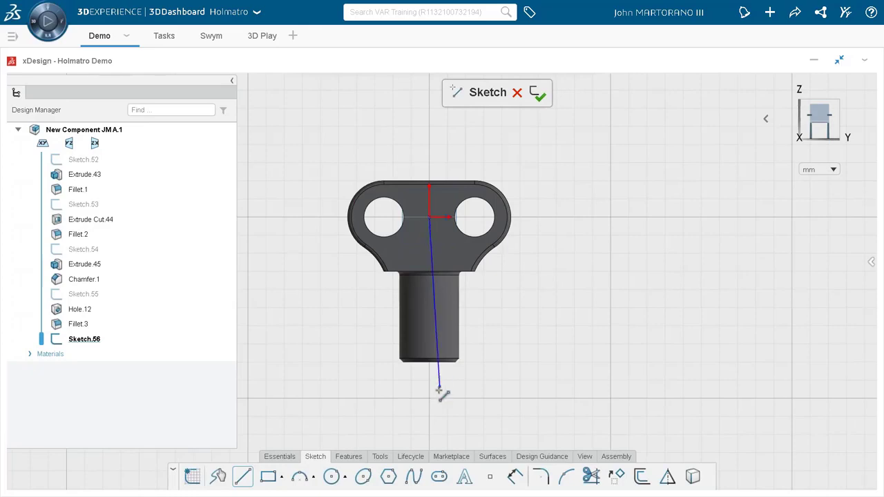
pyautogui.click(429, 411)
pyautogui.press('Escape')
pyautogui.click(429, 389)
pyautogui.click(458, 434)
# - Face the sketch plane and draw a centre rectangle on the stem's left edge
pyautogui.scroll(2, 533, 326)
pyautogui.moveTo(387, 377); pyautogui.dragTo(366, 380, button='middle')
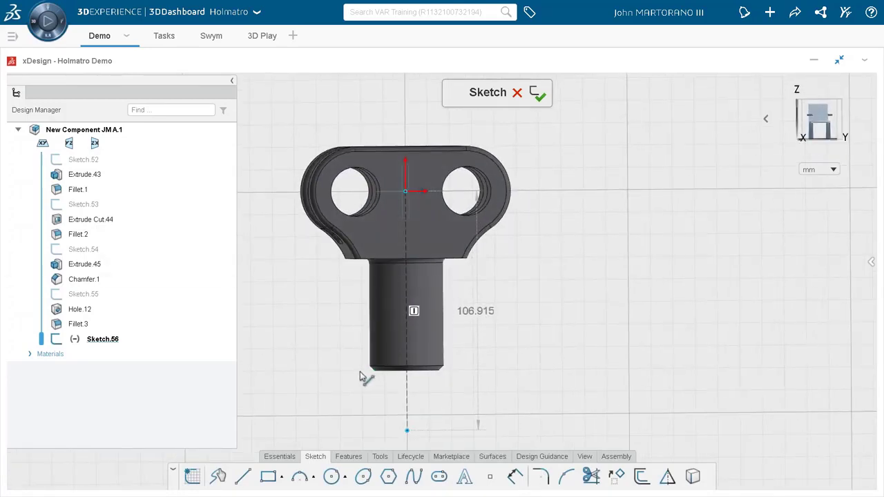
pyautogui.press('space')
pyautogui.click(382, 358)
pyautogui.scroll(5, 411, 324)
pyautogui.scroll(2, 411, 339)
pyautogui.click(281, 476)
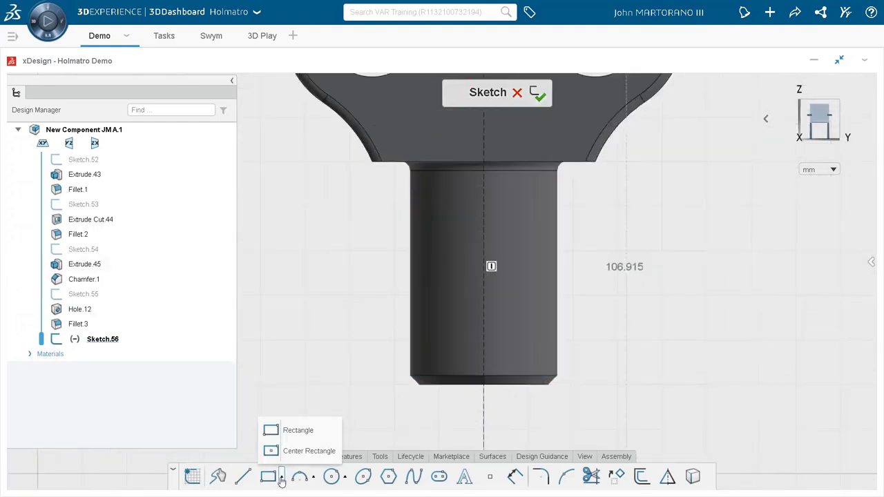
pyautogui.click(293, 450)
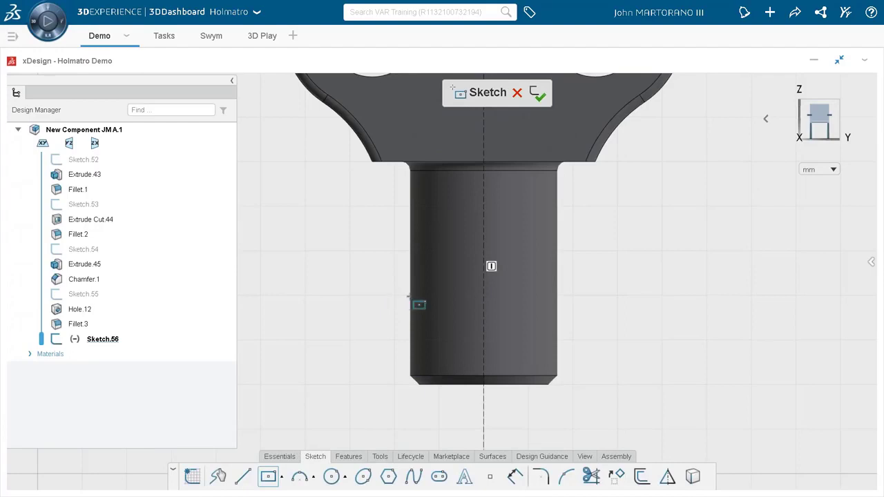
pyautogui.click(416, 295)
pyautogui.click(438, 321)
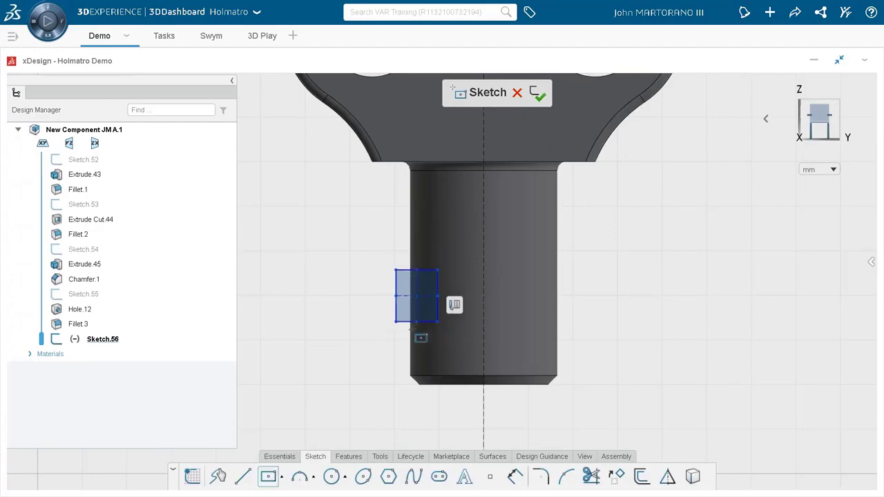
# - Dimension the rectangle's bottom 3 mm above the cylinder's bottom edge
pyautogui.scroll(1, 404, 324)
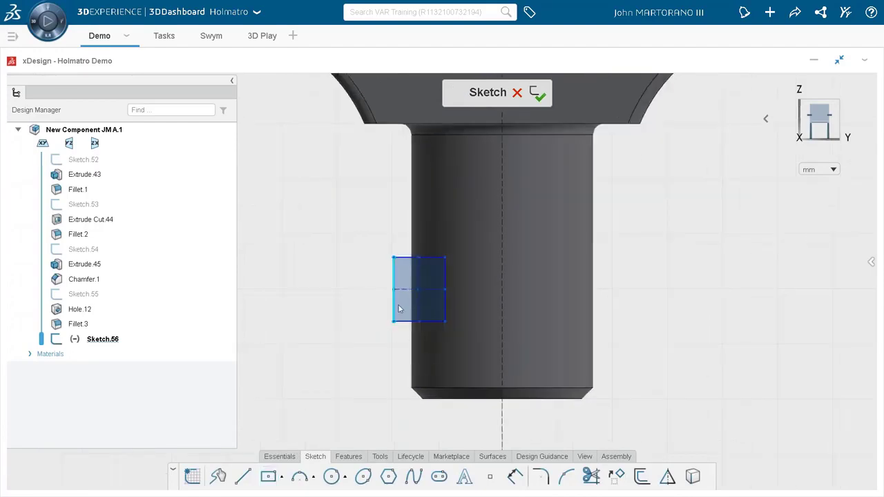
pyautogui.click(395, 309)
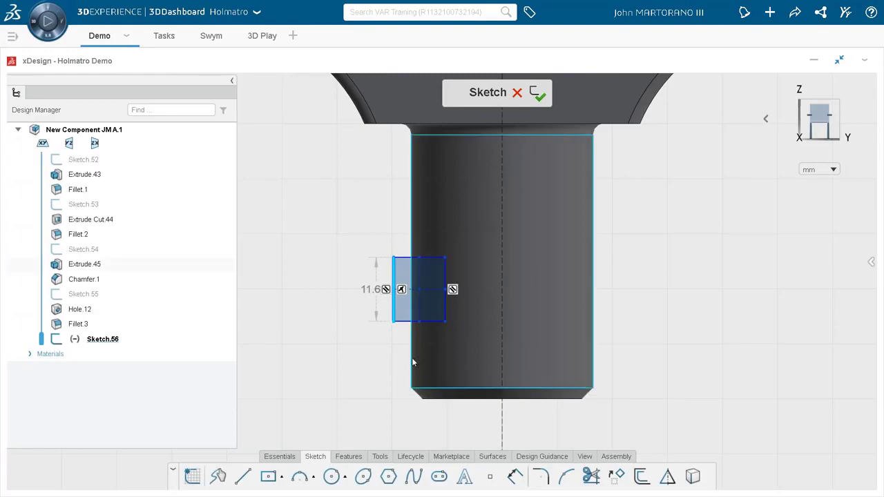
pyautogui.click(413, 362)
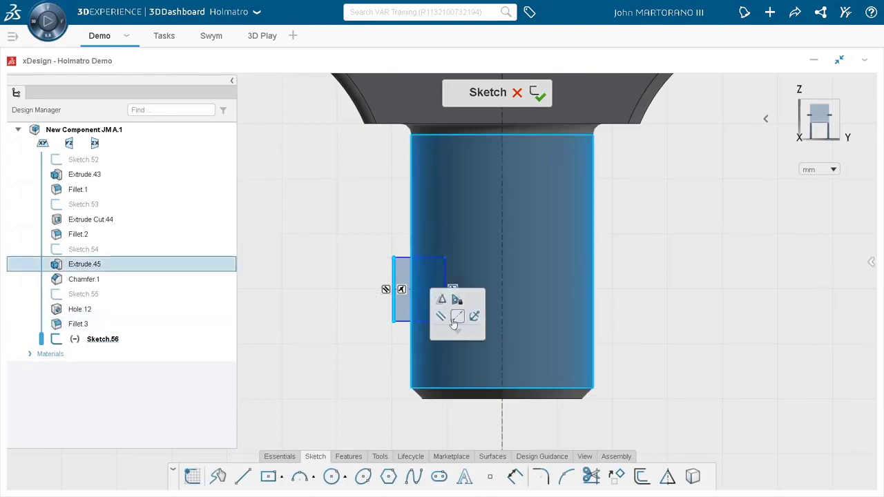
pyautogui.click(449, 284)
pyautogui.scroll(4, 419, 325)
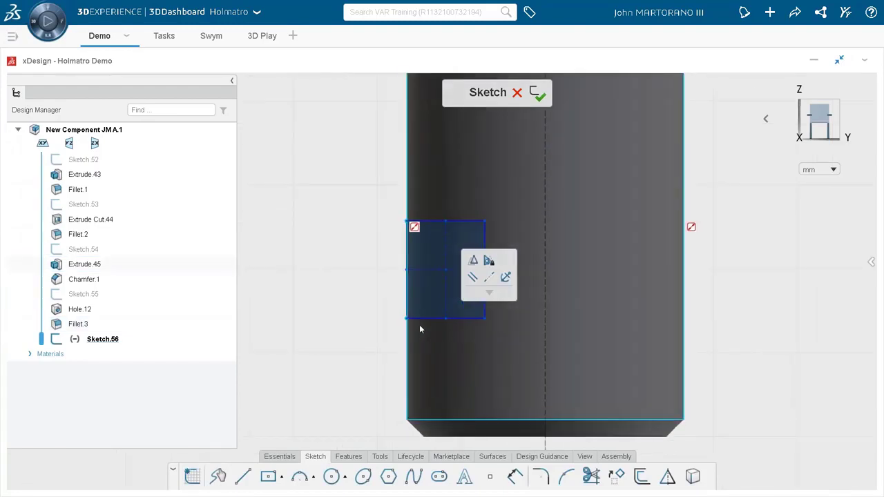
pyautogui.click(515, 477)
pyautogui.click(451, 390)
pyautogui.click(456, 320)
pyautogui.click(338, 384)
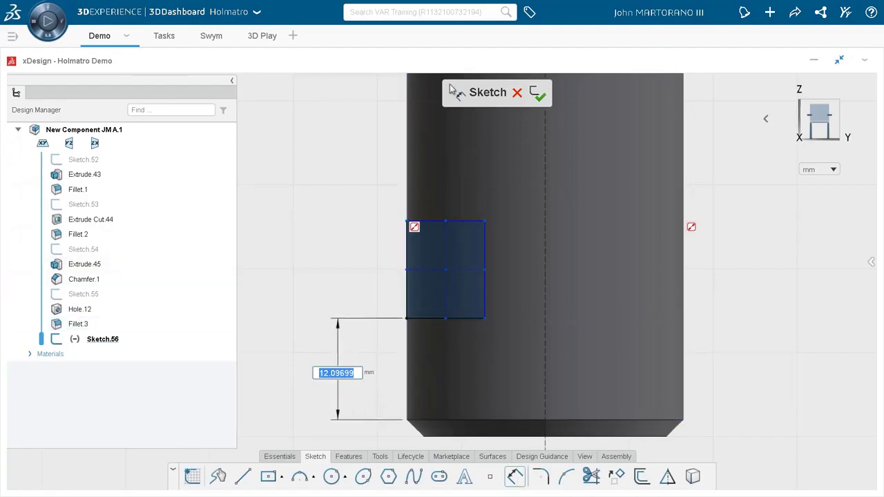
pyautogui.write('3')
pyautogui.press('Return')
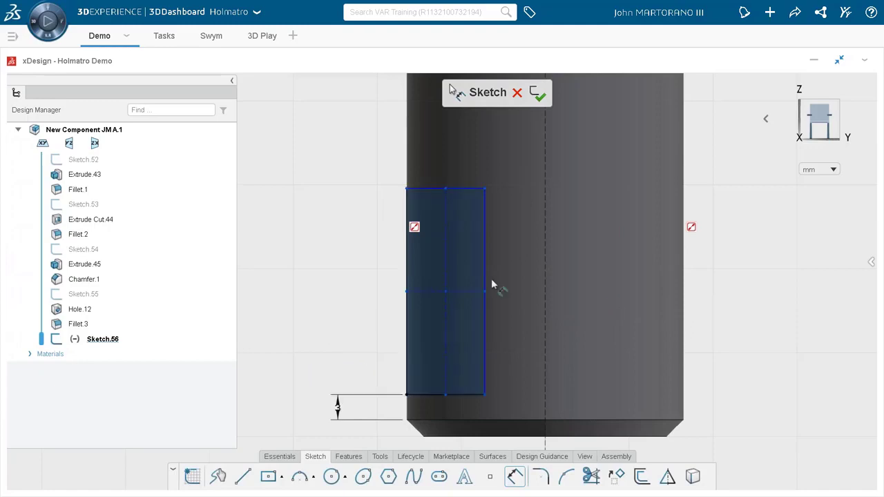
# - Set the rectangle to 6 mm tall and 3 mm wide, then select it
pyautogui.click(487, 284)
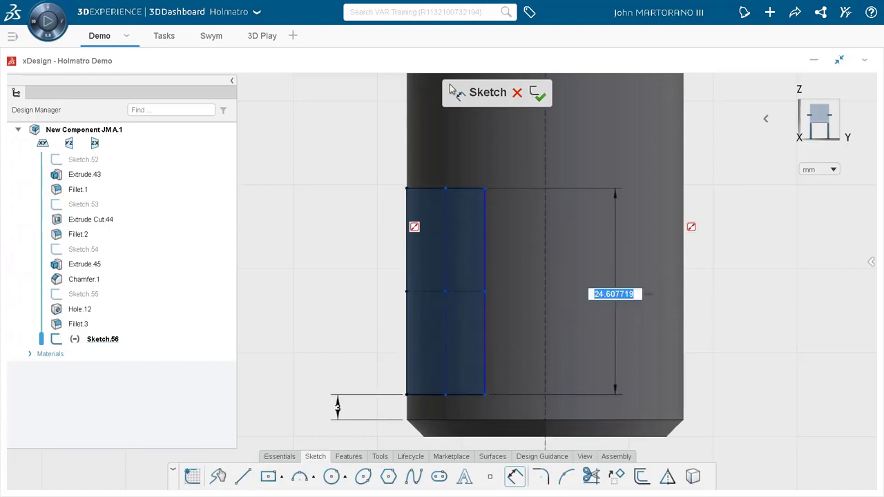
pyautogui.write('6')
pyautogui.press('Return')
pyautogui.click(472, 345)
pyautogui.click(466, 278)
pyautogui.write('3')
pyautogui.press('Return')
pyautogui.scroll(-3, 445, 299)
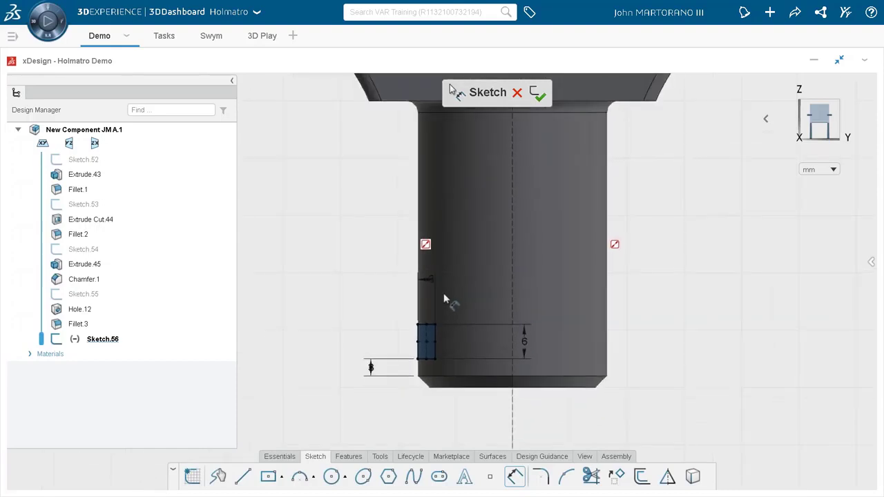
pyautogui.moveTo(438, 304)
pyautogui.mouseDown(button='middle')
pyautogui.moveTo(407, 320)
pyautogui.moveTo(422, 342)
pyautogui.mouseUp(button='middle')
pyautogui.scroll(3, 431, 360)
pyautogui.scroll(2, 430, 359)
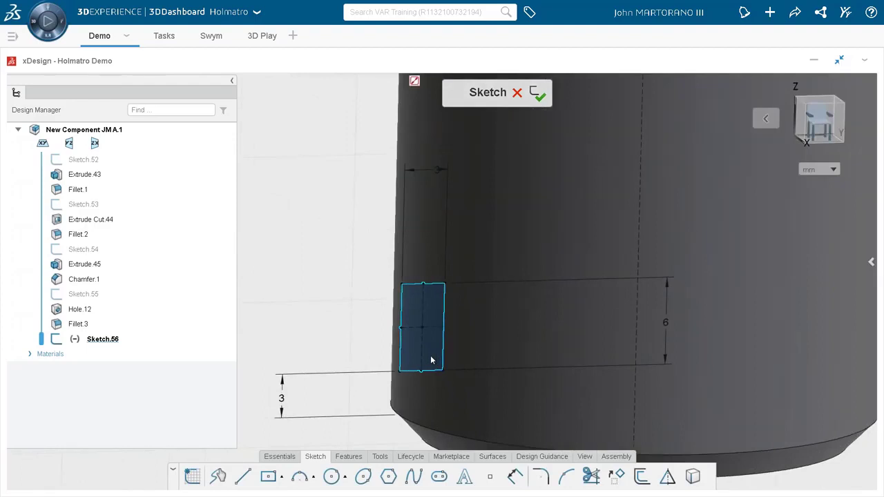
pyautogui.click(412, 302)
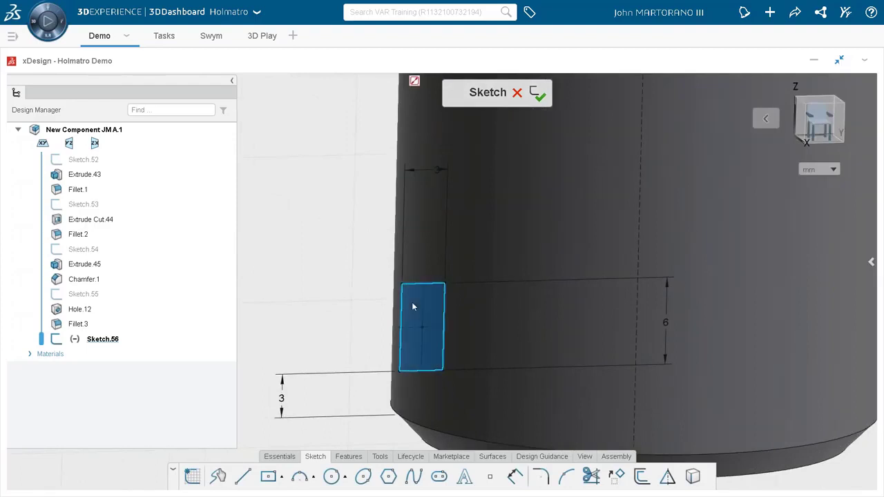
# - Turn the rectangle into Revolve Cut.46 about the cylinder's centre line, cutting the groove
pyautogui.moveTo(422, 315); pyautogui.dragTo(470, 366)
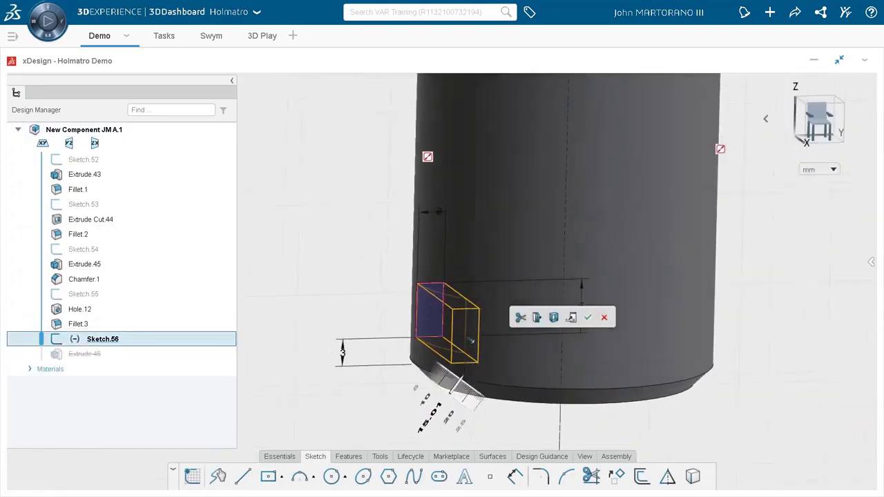
pyautogui.moveTo(539, 352); pyautogui.dragTo(581, 406, button='middle')
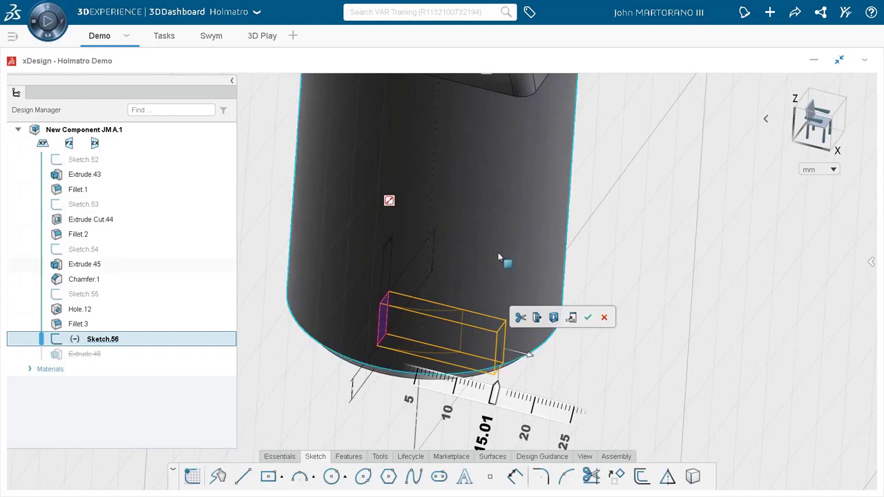
pyautogui.click(571, 318)
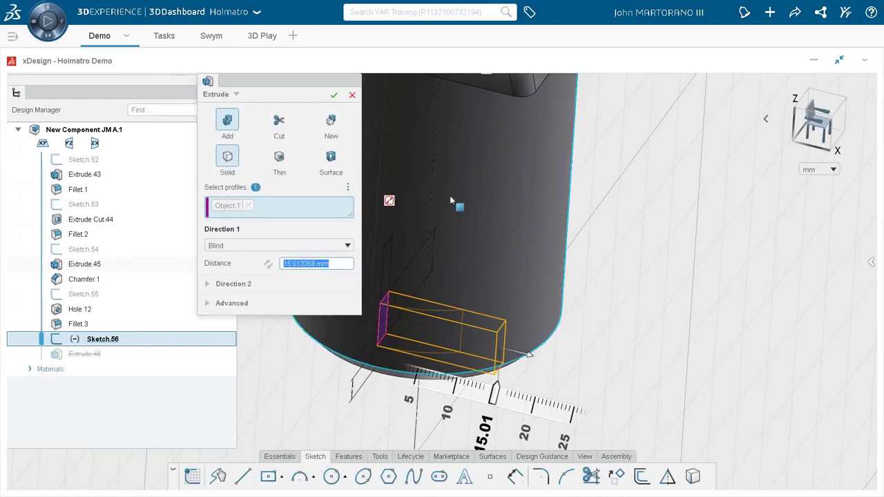
pyautogui.click(288, 135)
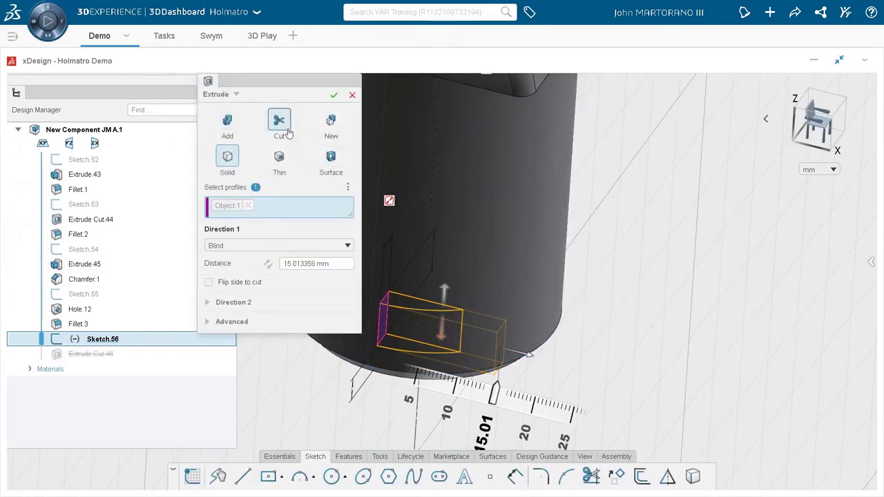
pyautogui.click(236, 94)
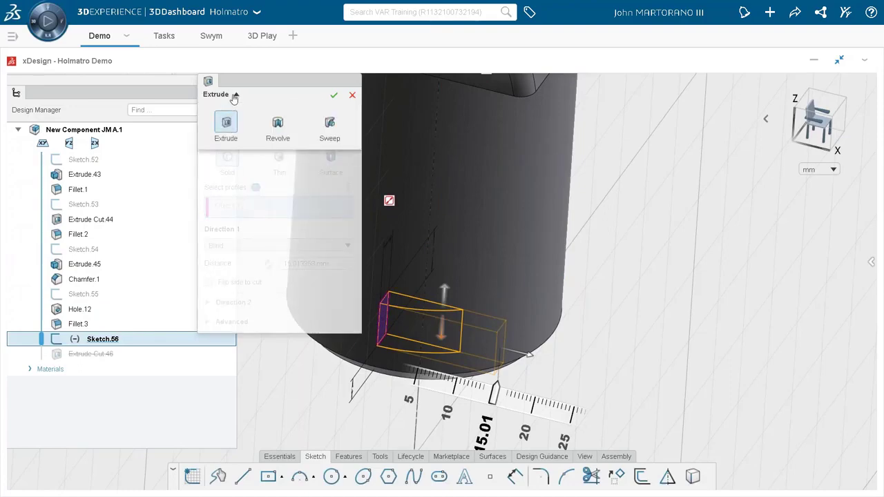
pyautogui.click(276, 126)
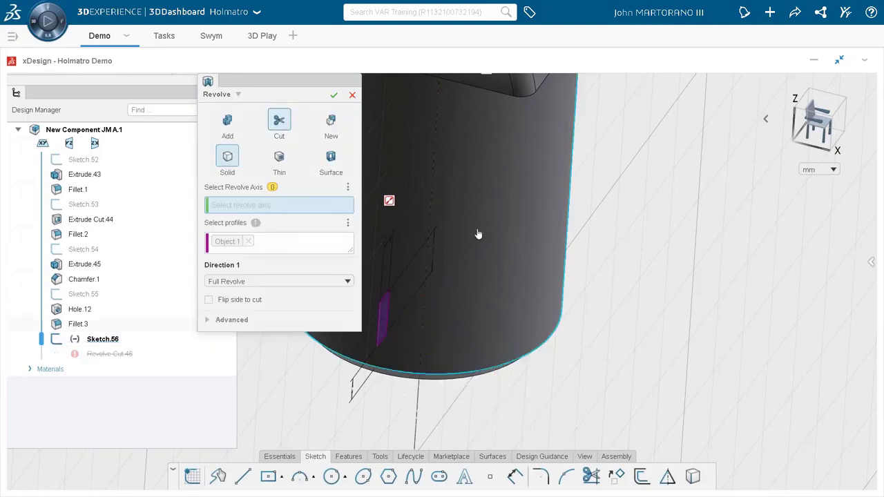
pyautogui.moveTo(470, 236); pyautogui.dragTo(442, 224, button='middle')
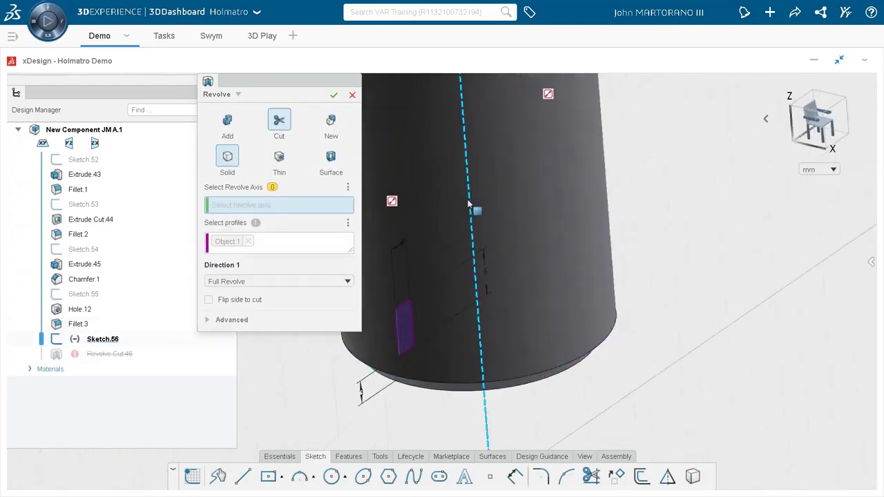
pyautogui.click(469, 204)
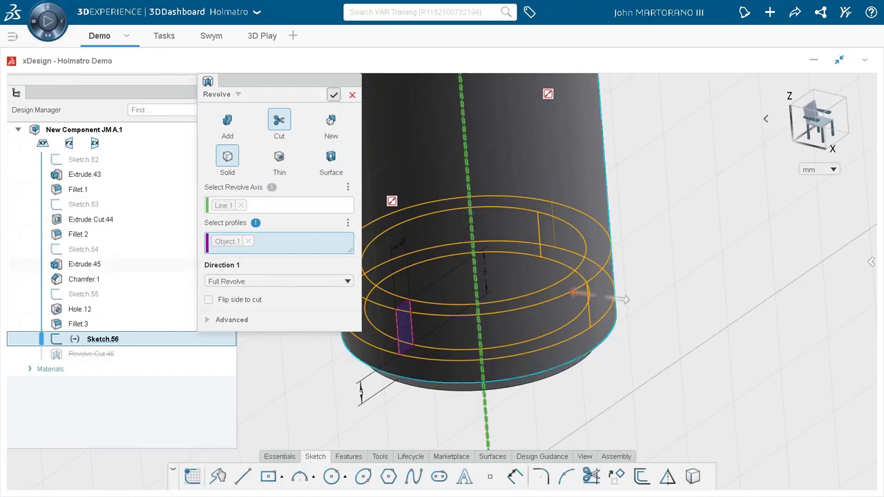
pyautogui.click(334, 94)
# - Turn the grooved part to a front view and save the component with Ctrl+S
pyautogui.moveTo(549, 324); pyautogui.dragTo(489, 290, button='middle')
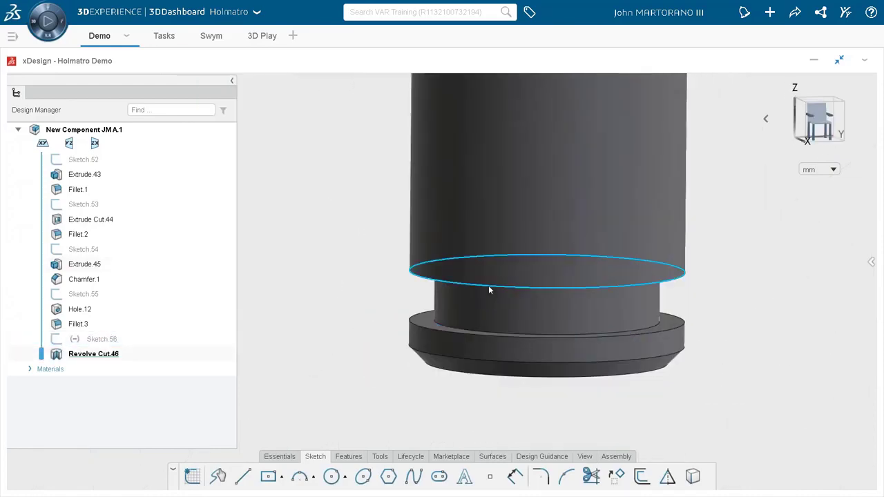
pyautogui.scroll(-5, 509, 295)
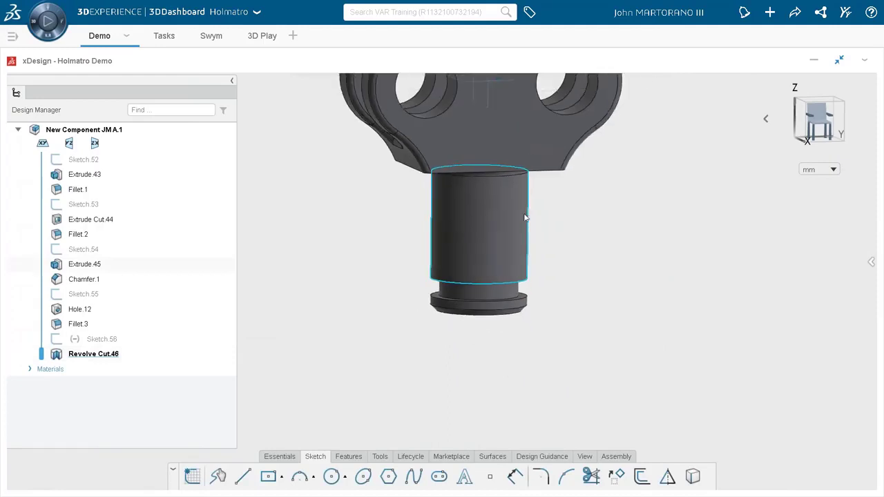
pyautogui.moveTo(507, 143); pyautogui.dragTo(469, 131, button='middle')
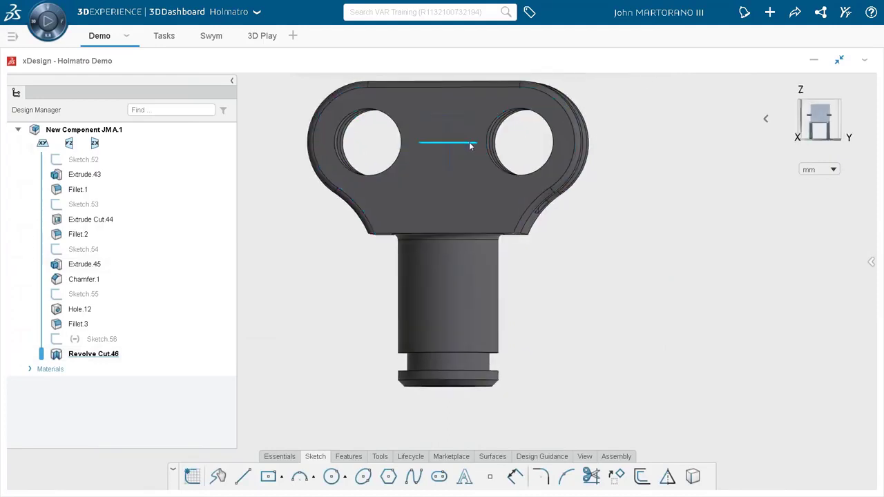
pyautogui.hotkey('ctrl', 's')
pyautogui.scroll(-3, 412, 226)
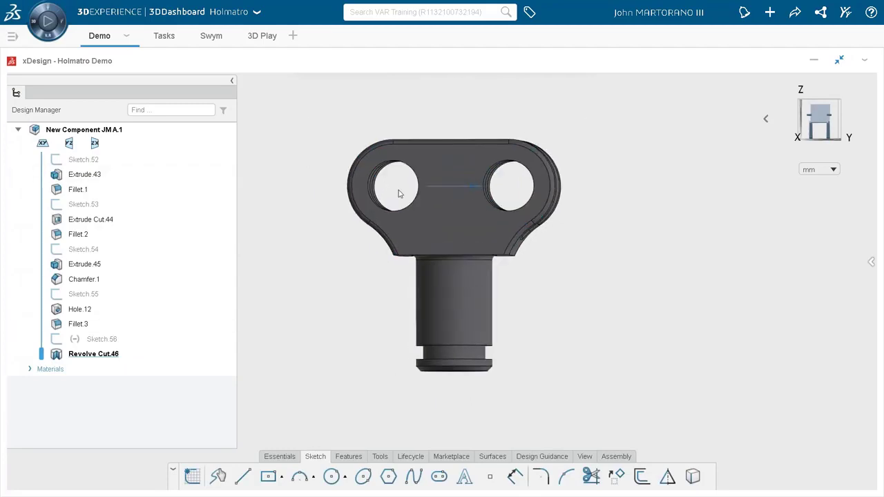
pyautogui.moveTo(398, 194); pyautogui.dragTo(410, 198, button='middle')
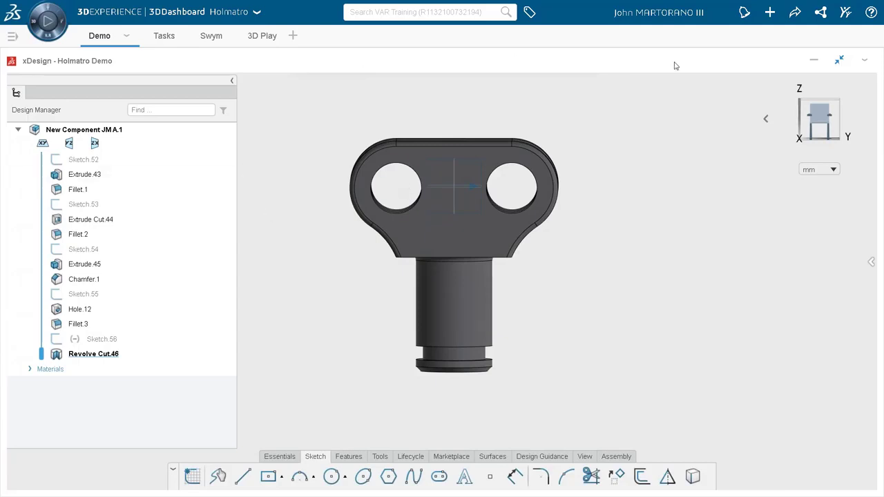
# - Open the Holmatro Start JG A.1 assembly from 3DSearch and maximize its widget
pyautogui.click(835, 60)
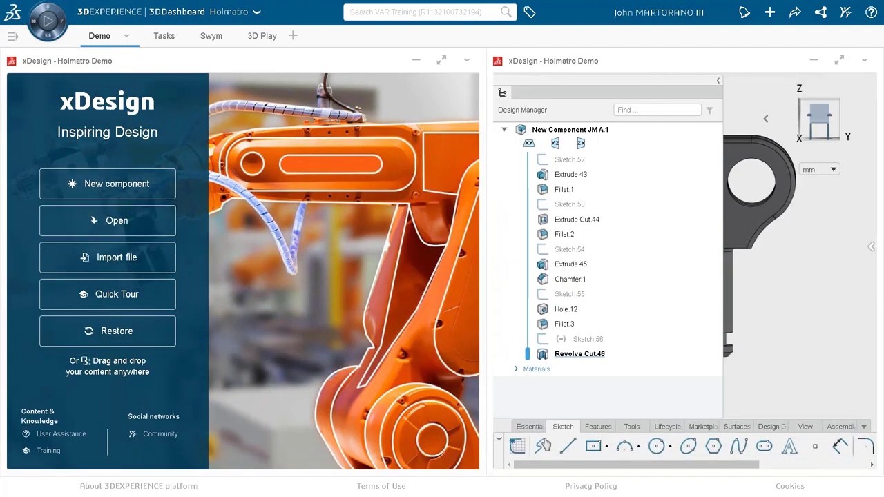
pyautogui.click(124, 221)
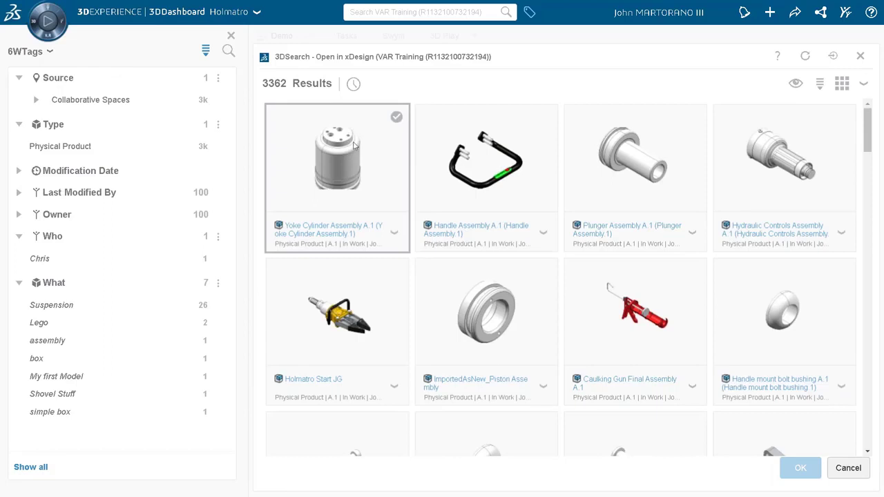
pyautogui.click(341, 330)
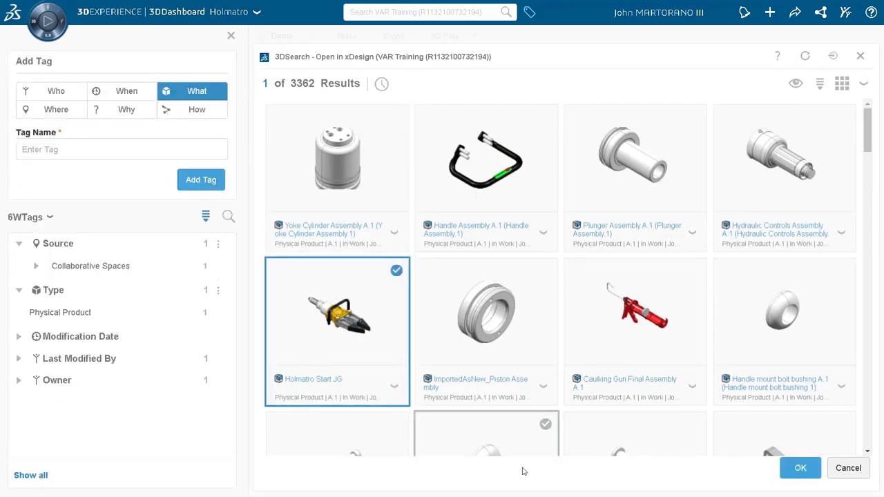
pyautogui.click(804, 468)
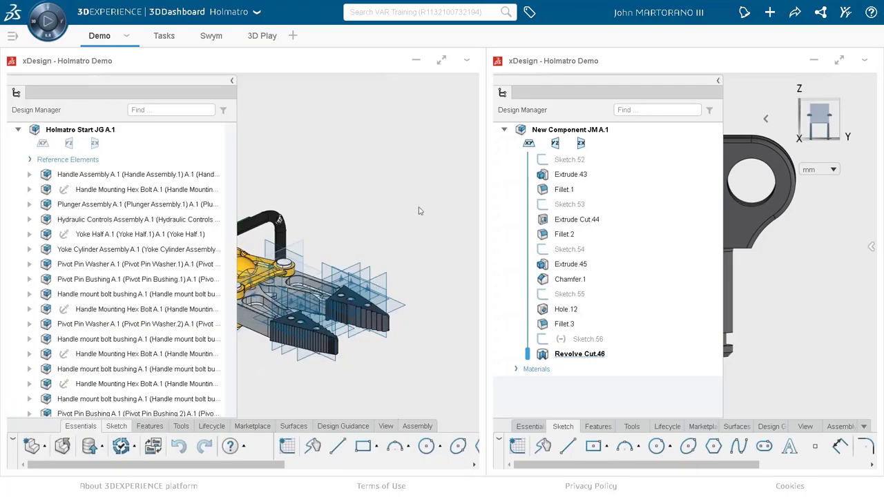
pyautogui.click(443, 62)
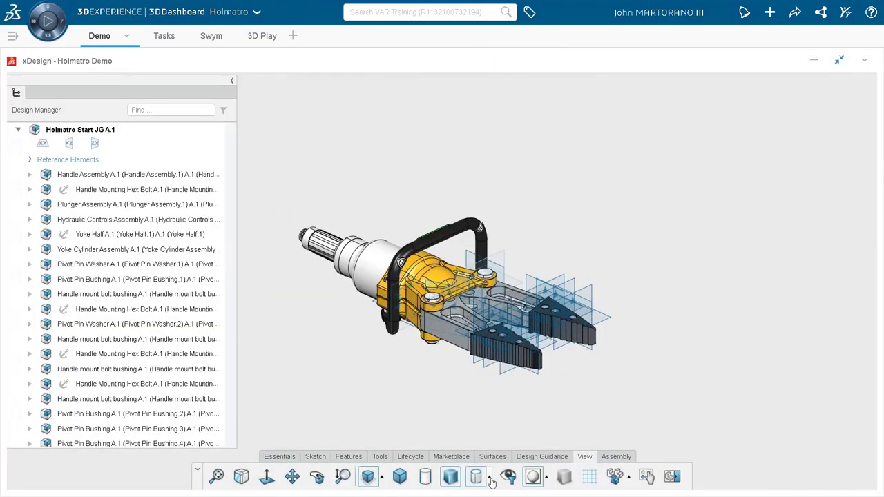
# - Hide the reference planes and Yoke Half.2
pyautogui.click(508, 477)
pyautogui.click(509, 379)
pyautogui.click(428, 282)
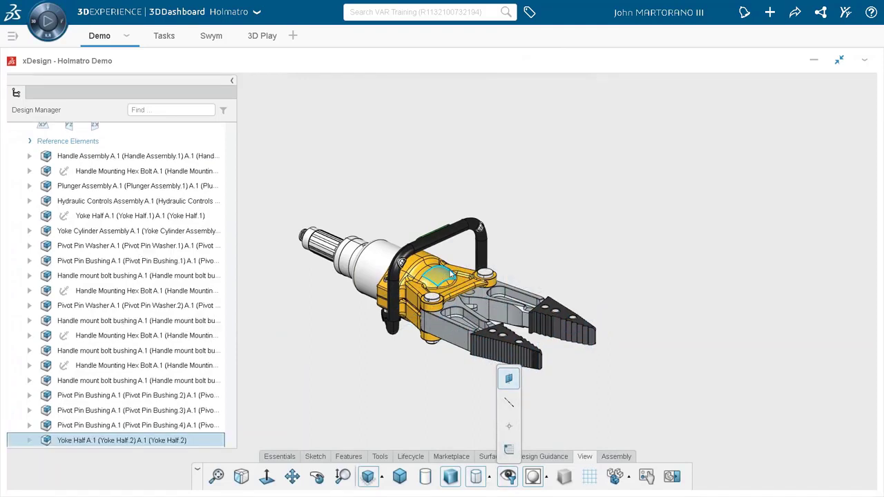
pyautogui.moveTo(486, 237); pyautogui.dragTo(461, 75, button='middle')
# - Search 'jm' and drag New Component JM into the assembly
pyautogui.click(442, 14)
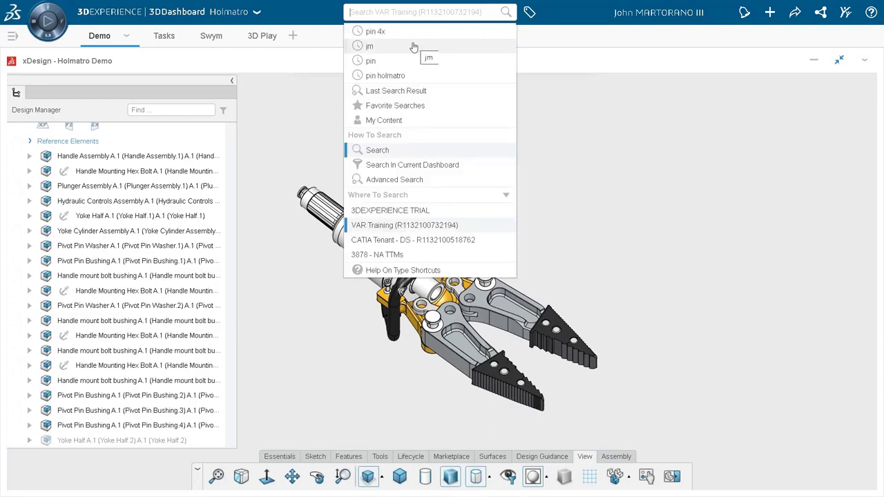
pyautogui.click(413, 46)
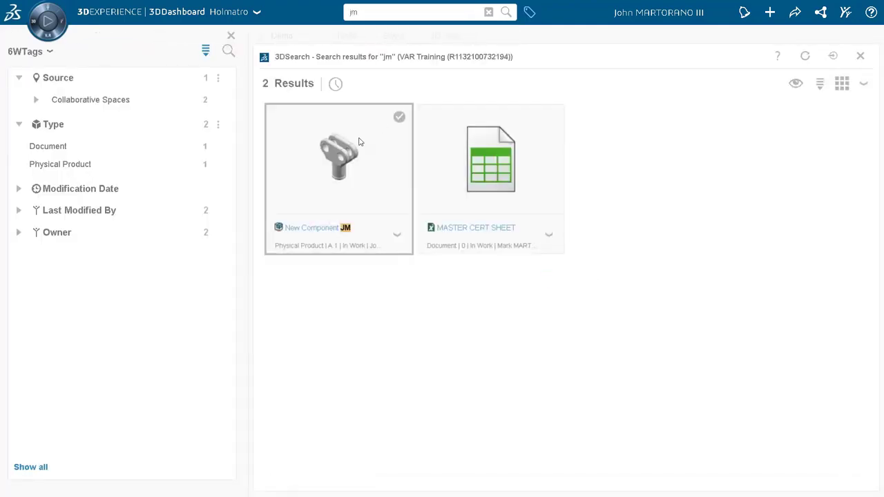
pyautogui.moveTo(391, 111); pyautogui.dragTo(409, 242)
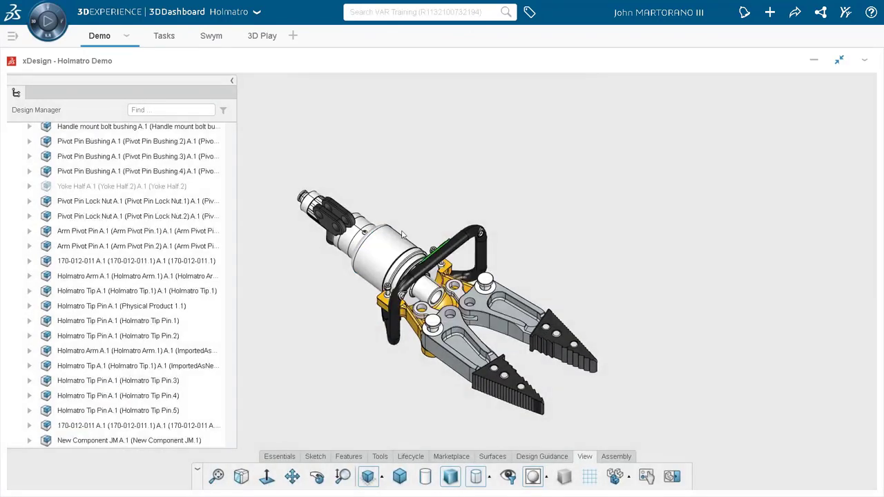
# - Mate the plunger's cylinder concentric with New Component JM's bore, with orientation flipped
pyautogui.moveTo(409, 242); pyautogui.dragTo(418, 203, button='middle')
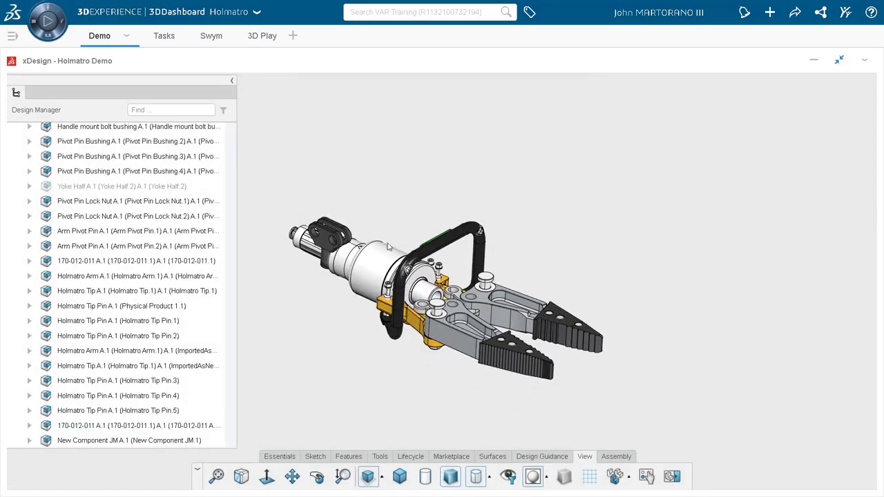
pyautogui.scroll(3, 361, 269)
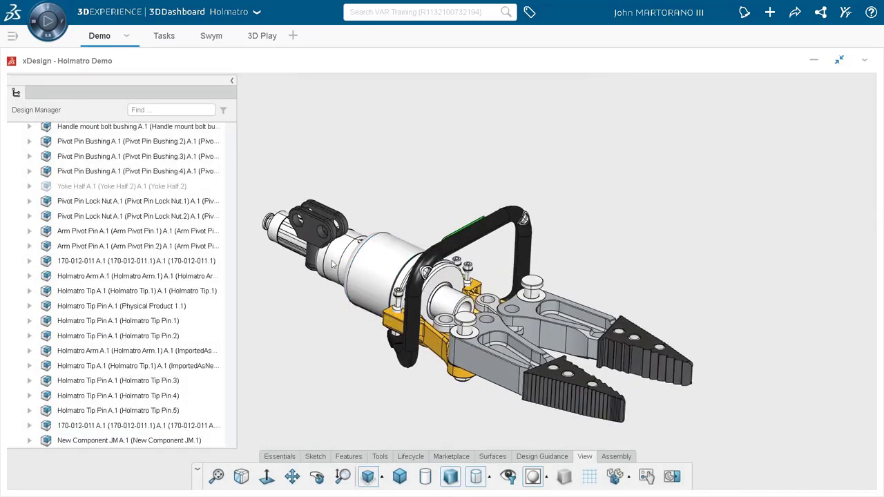
pyautogui.scroll(3, 449, 325)
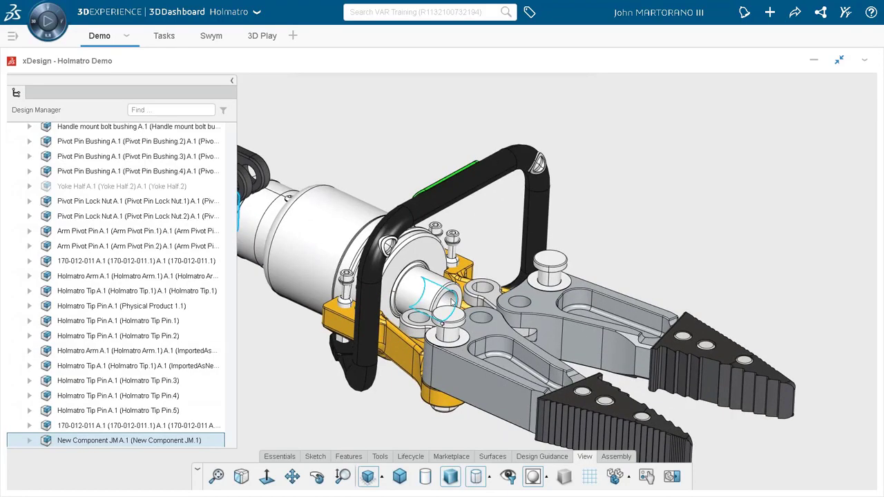
pyautogui.click(450, 302)
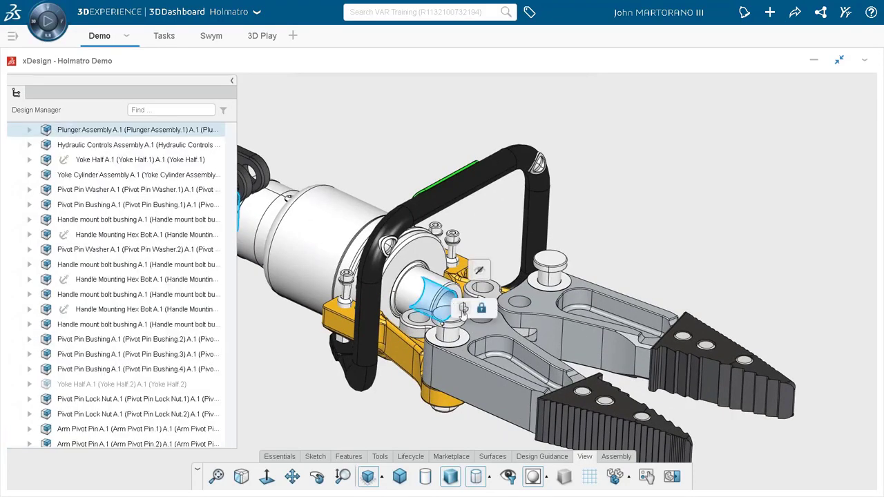
pyautogui.click(464, 310)
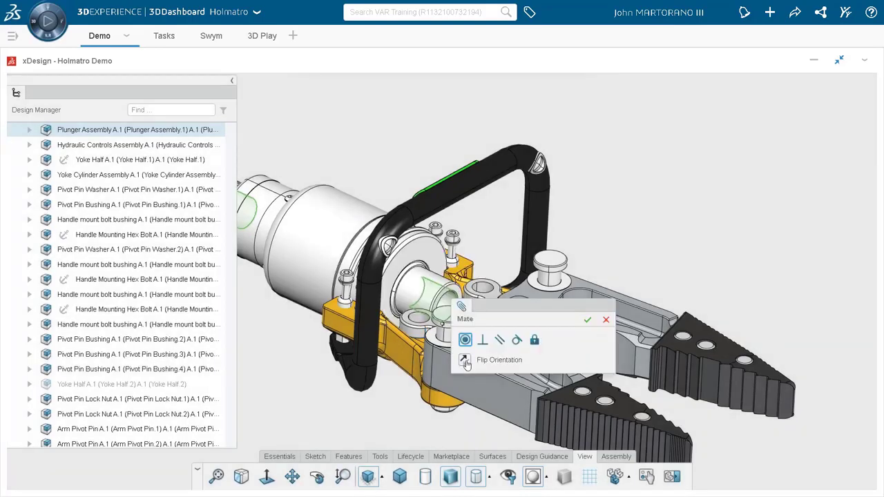
pyautogui.click(465, 361)
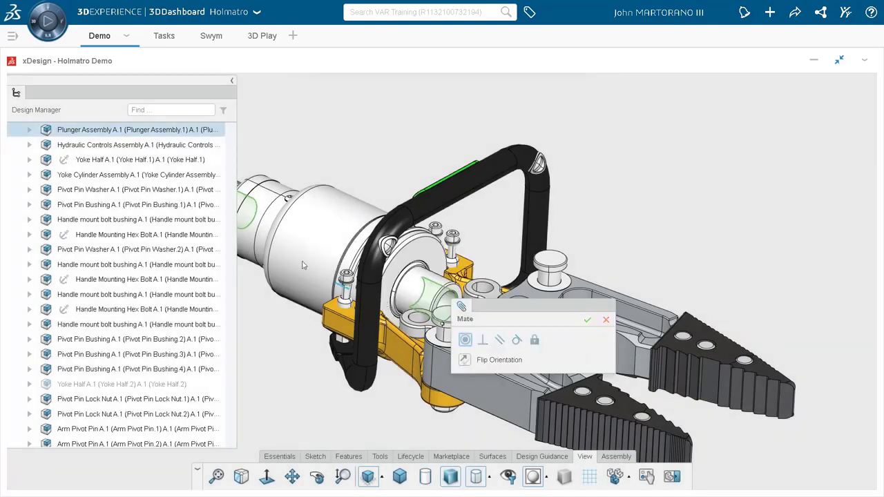
pyautogui.click(587, 320)
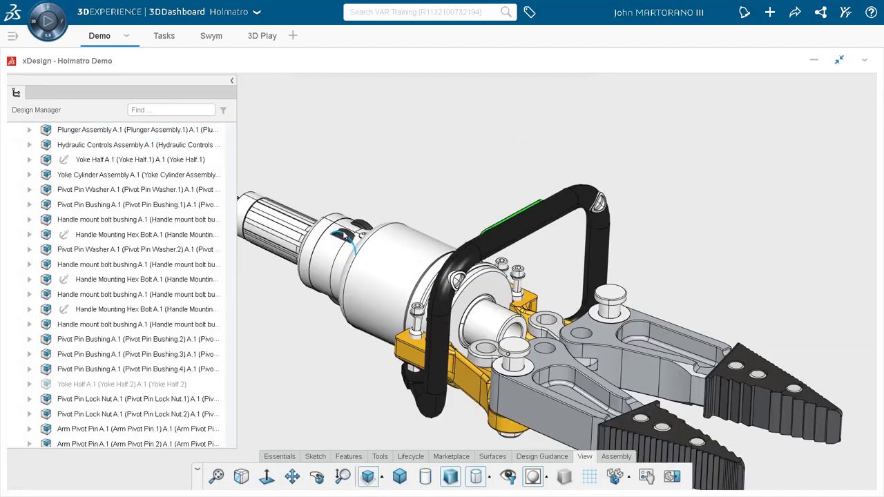
# - Make the plunger's circular edge coincident with the clevis's circular edge
pyautogui.moveTo(619, 377); pyautogui.dragTo(681, 358)
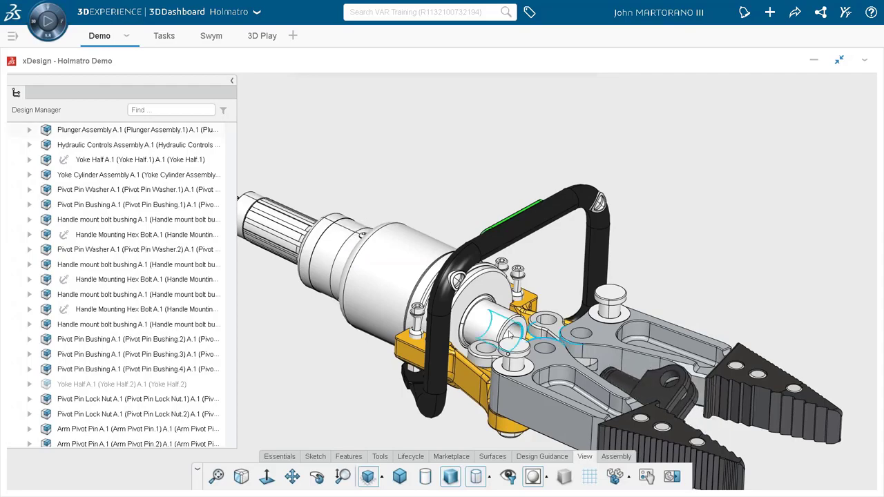
pyautogui.scroll(3, 559, 344)
pyautogui.click(626, 378)
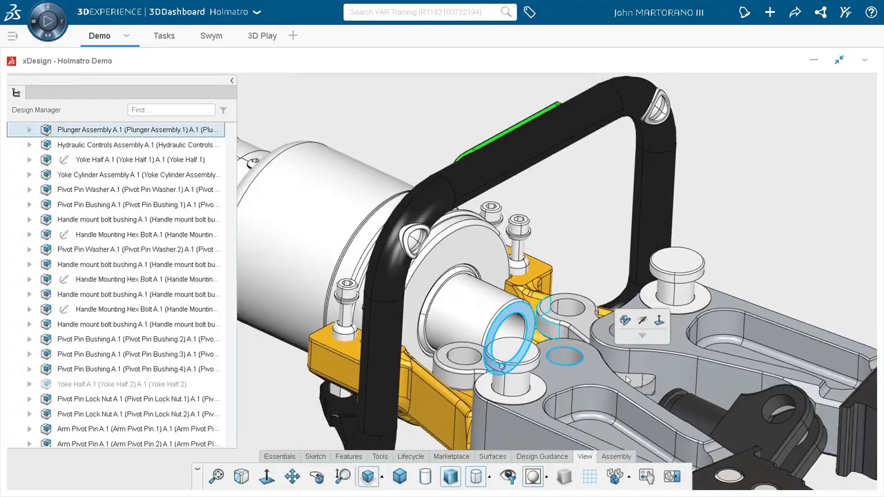
pyautogui.scroll(3, 645, 373)
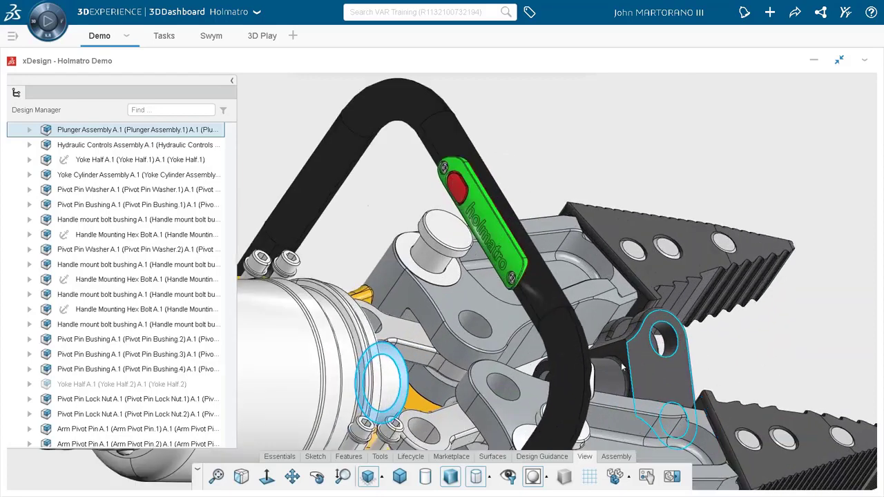
pyautogui.click(620, 353)
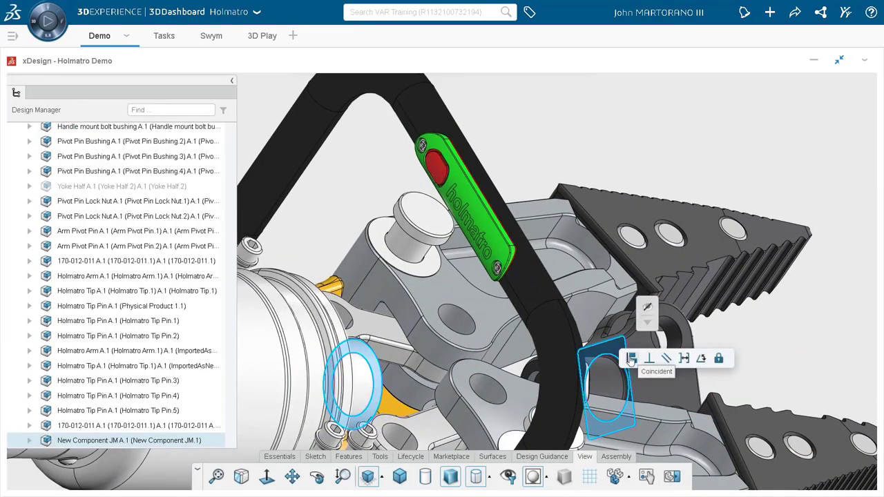
pyautogui.click(632, 358)
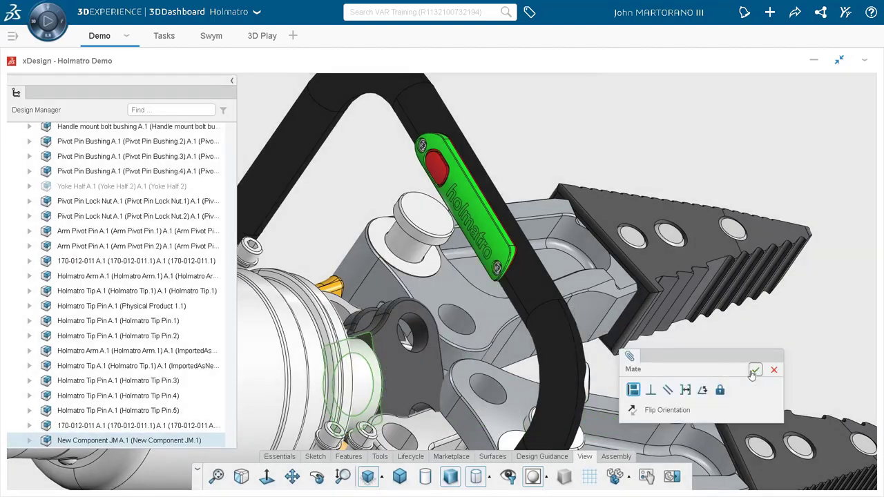
pyautogui.click(756, 368)
# - Make the clevis face parallel to the Holmatro Arm face
pyautogui.moveTo(756, 368); pyautogui.dragTo(414, 345, button='middle')
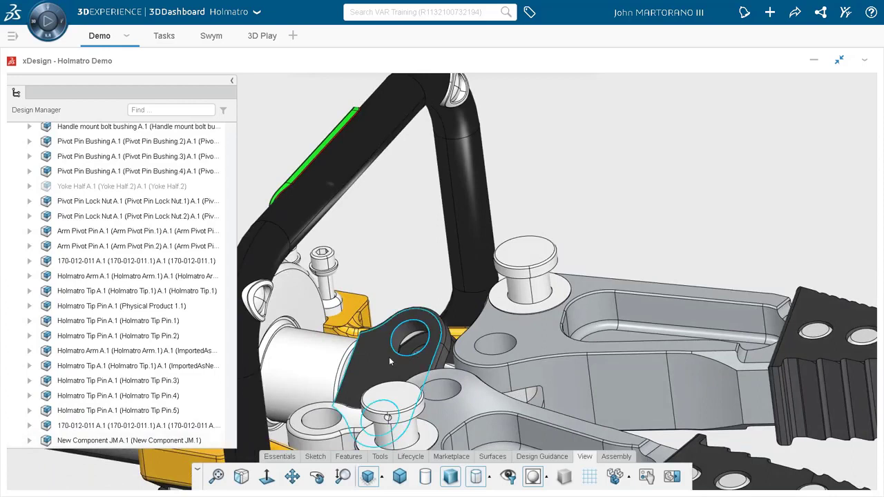
pyautogui.click(385, 359)
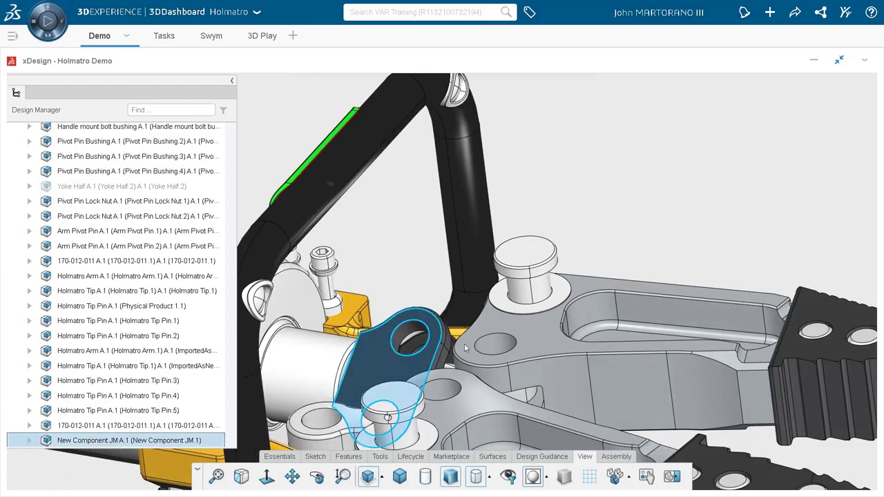
pyautogui.click(538, 337)
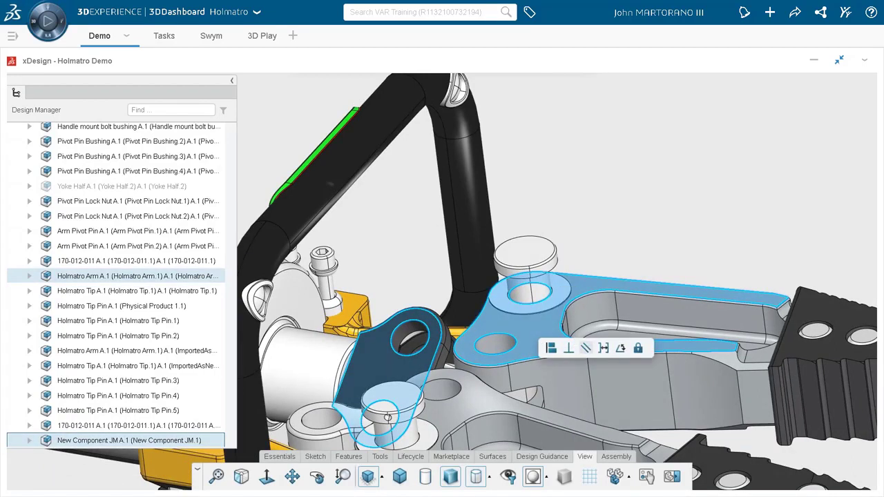
pyautogui.click(584, 349)
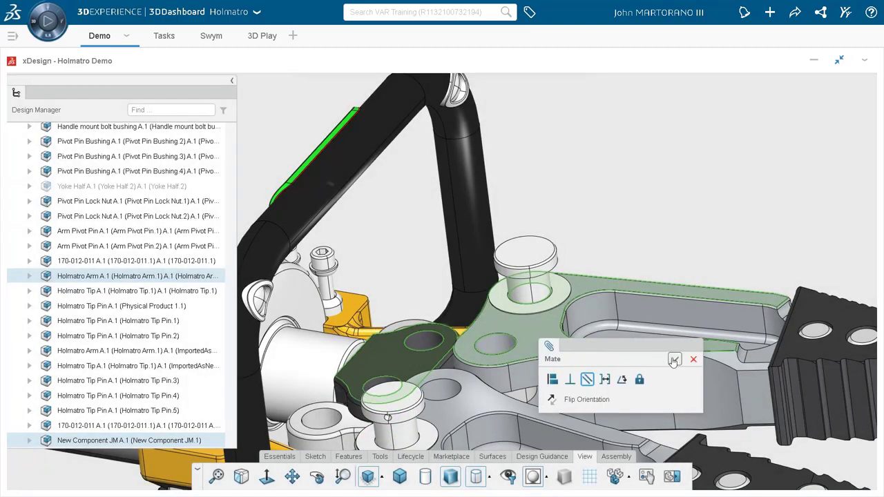
pyautogui.click(675, 359)
# - Align the clevis lug holes concentrically with the 170-012-011 link holes
pyautogui.scroll(-5, 415, 325)
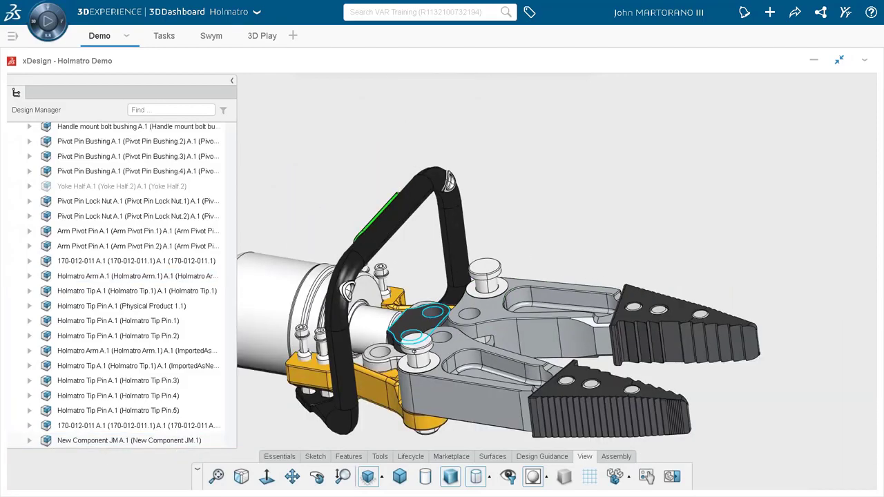
pyautogui.scroll(4, 390, 315)
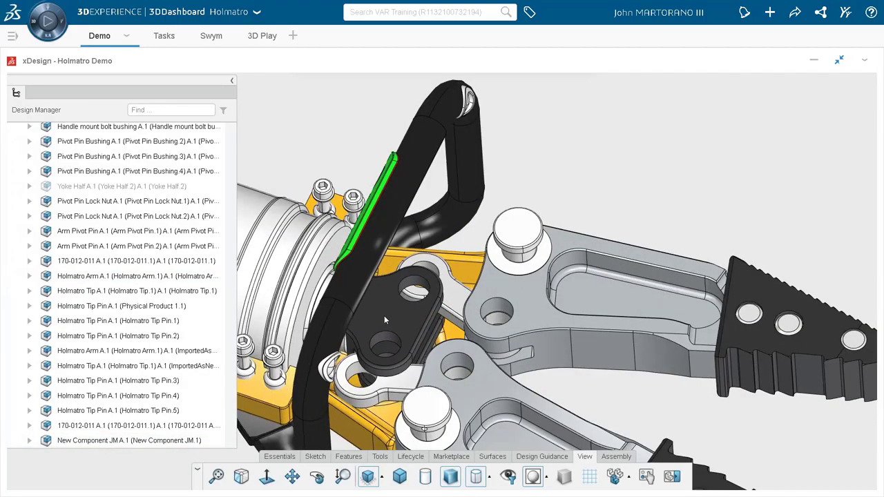
pyautogui.scroll(2, 437, 274)
pyautogui.click(386, 287)
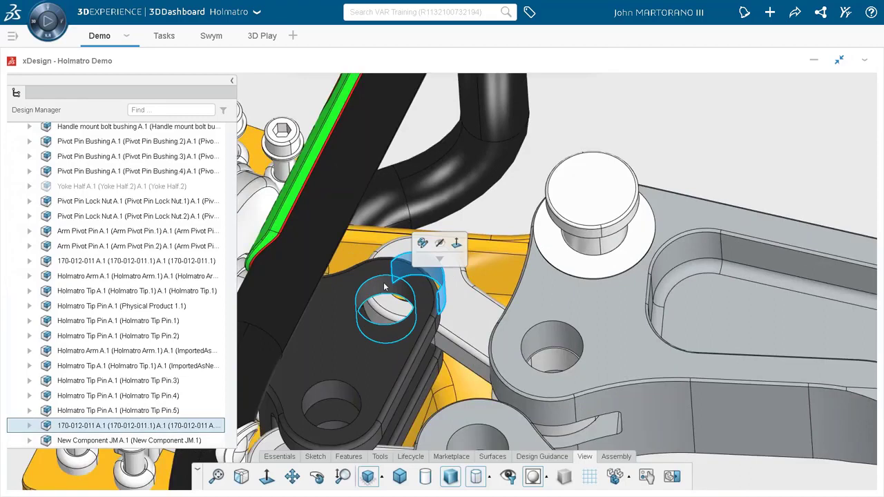
pyautogui.click(385, 288)
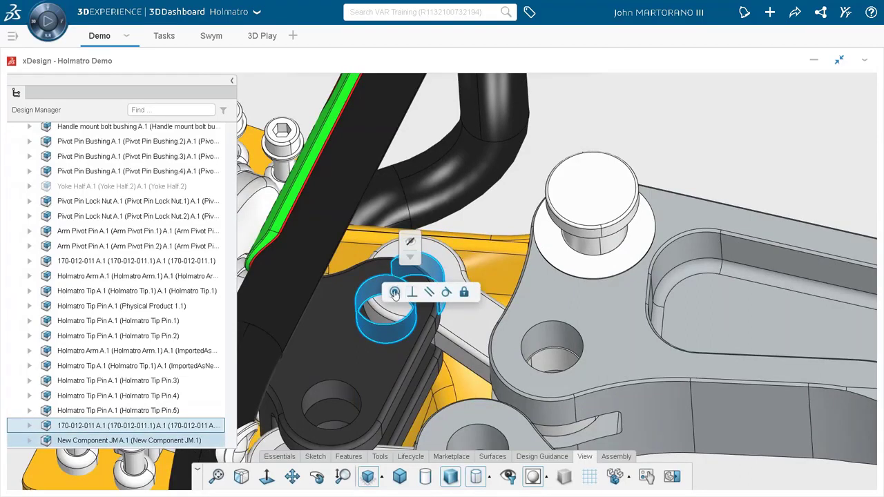
pyautogui.click(509, 304)
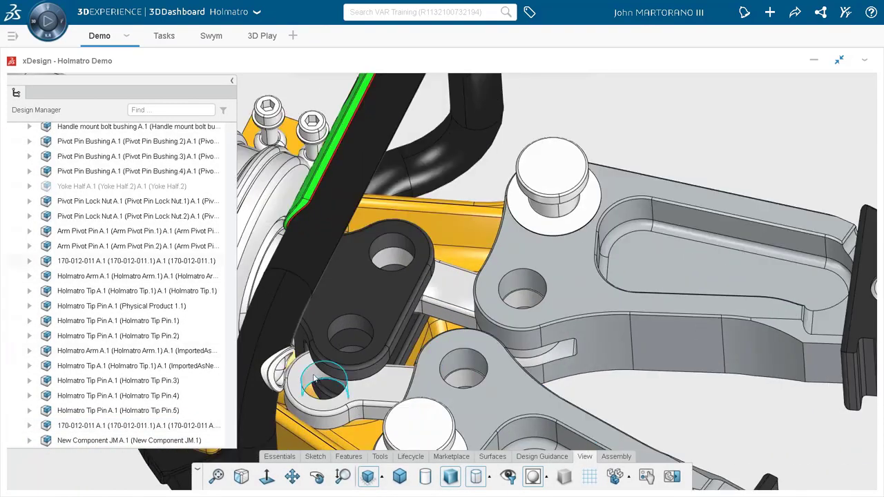
pyautogui.click(325, 379)
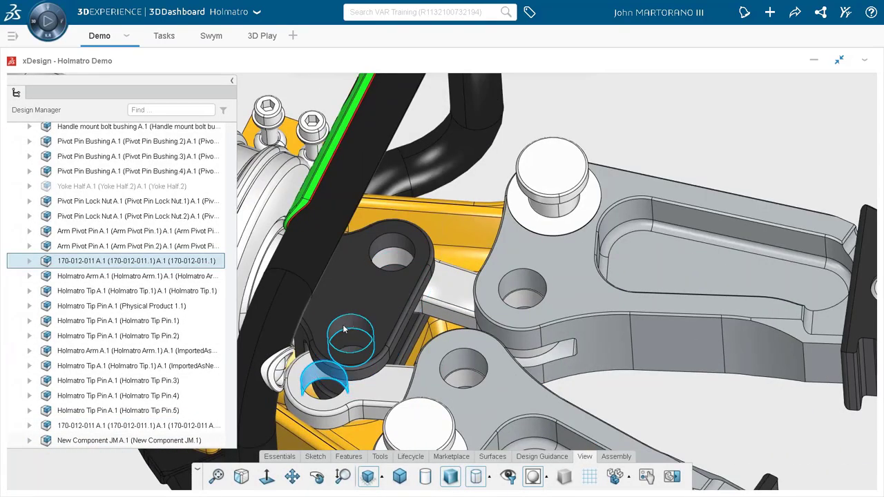
pyautogui.click(346, 330)
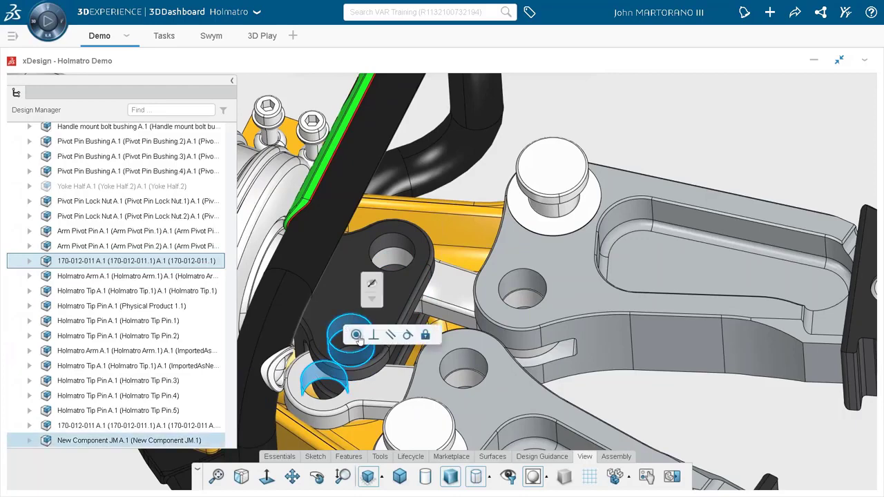
pyautogui.click(356, 335)
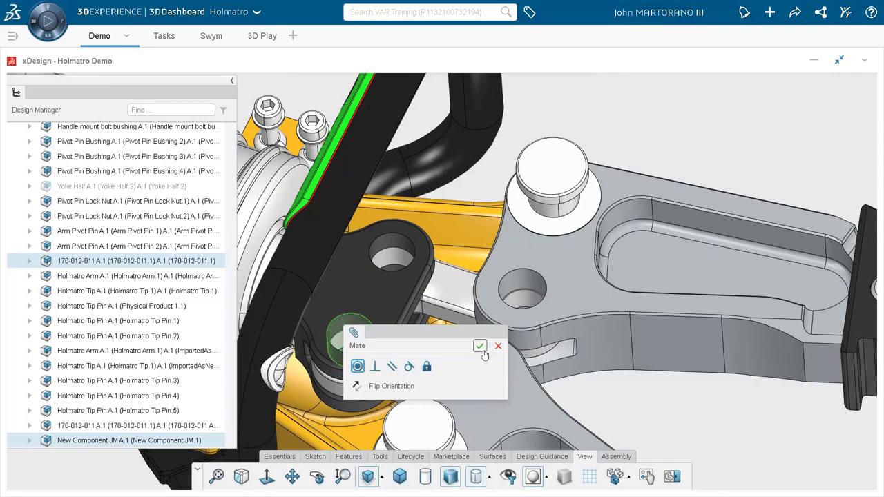
pyautogui.click(477, 345)
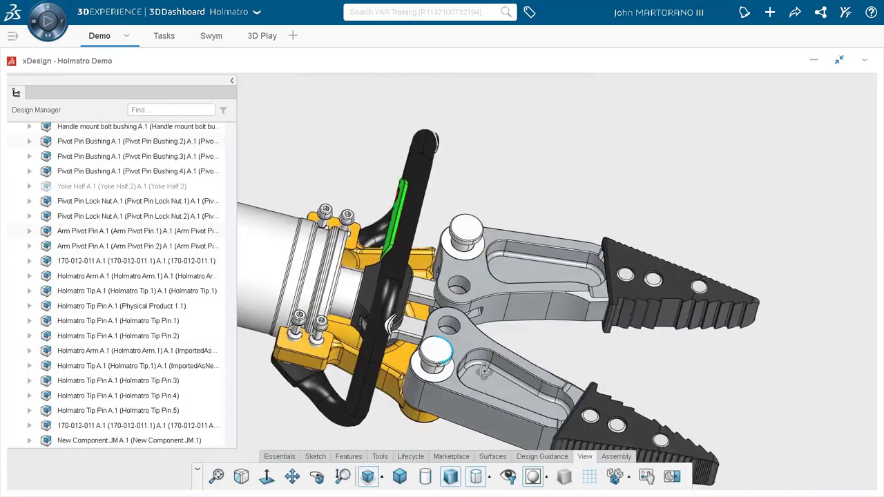
# - Rerun the 'pin 4x' search and drag the Pin 4x part into the assembly
pyautogui.scroll(3, 403, 306)
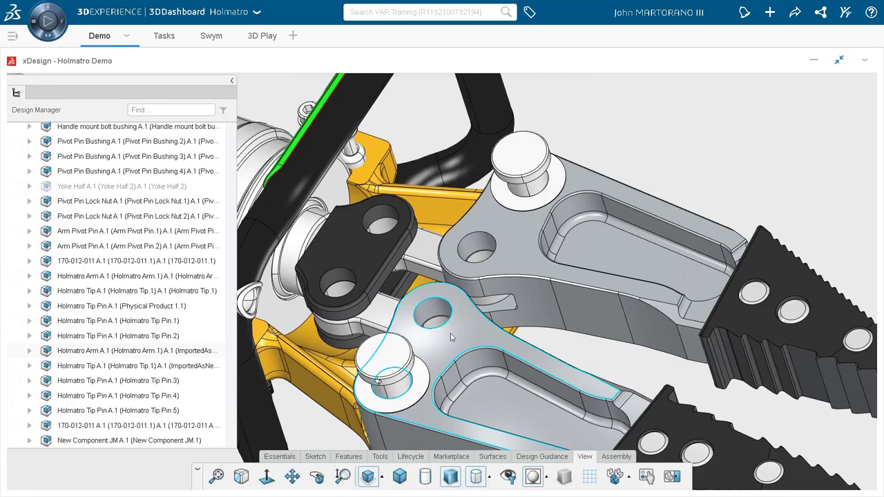
pyautogui.click(397, 11)
pyautogui.click(395, 46)
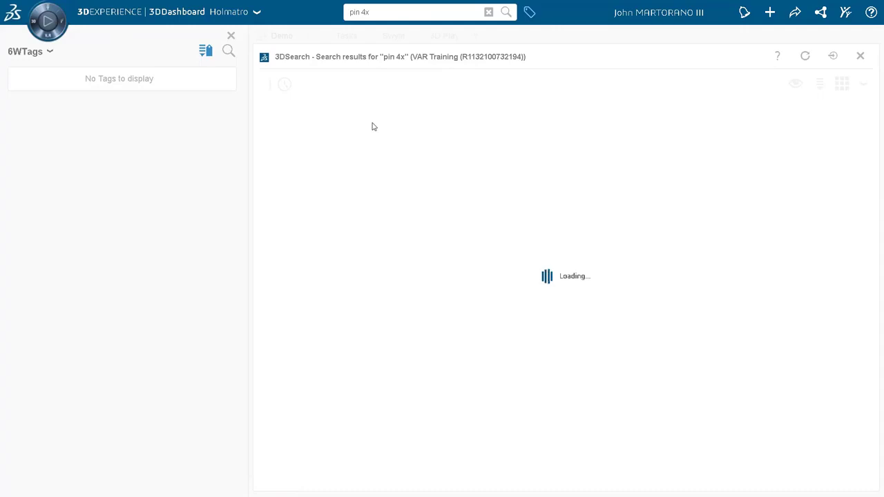
pyautogui.moveTo(373, 127); pyautogui.dragTo(418, 250)
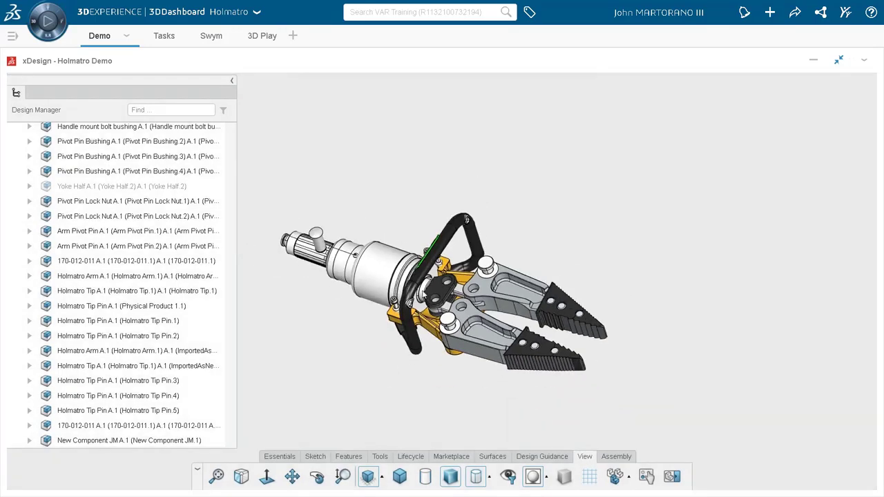
# - Mate the pin concentric with the Holmatro Arm's pivot hole
pyautogui.scroll(5, 399, 275)
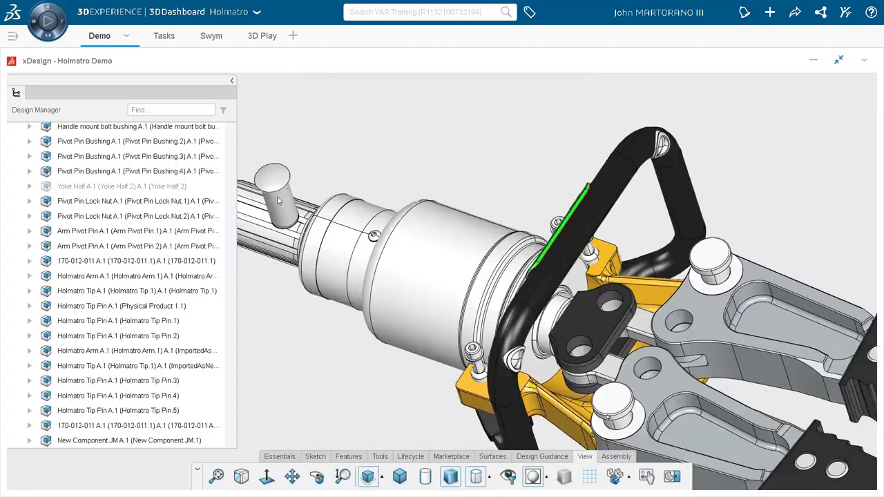
pyautogui.click(279, 201)
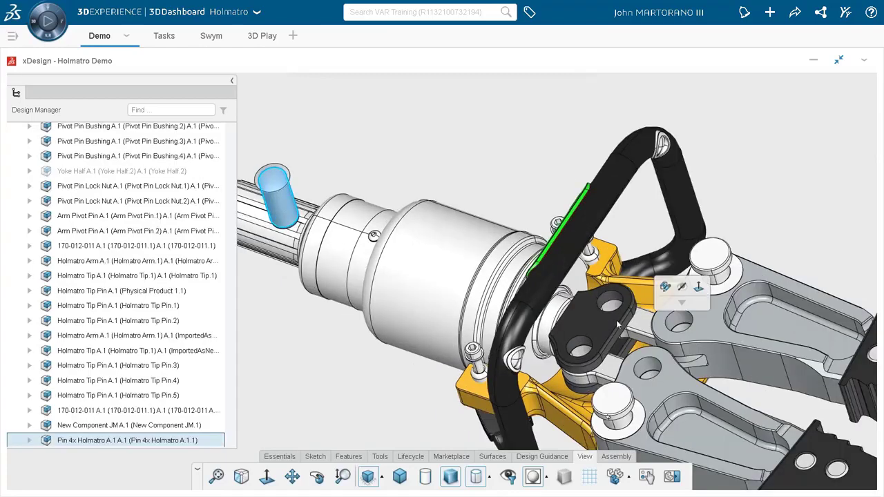
pyautogui.click(649, 373)
pyautogui.click(657, 375)
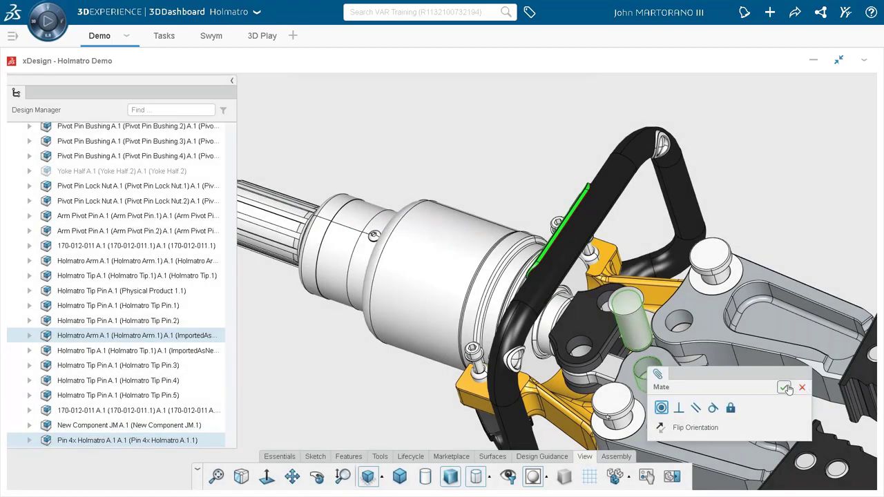
pyautogui.click(787, 387)
# - Mate the pin's top edge to the arm hole so it sits flush
pyautogui.moveTo(694, 392); pyautogui.dragTo(617, 362, button='middle')
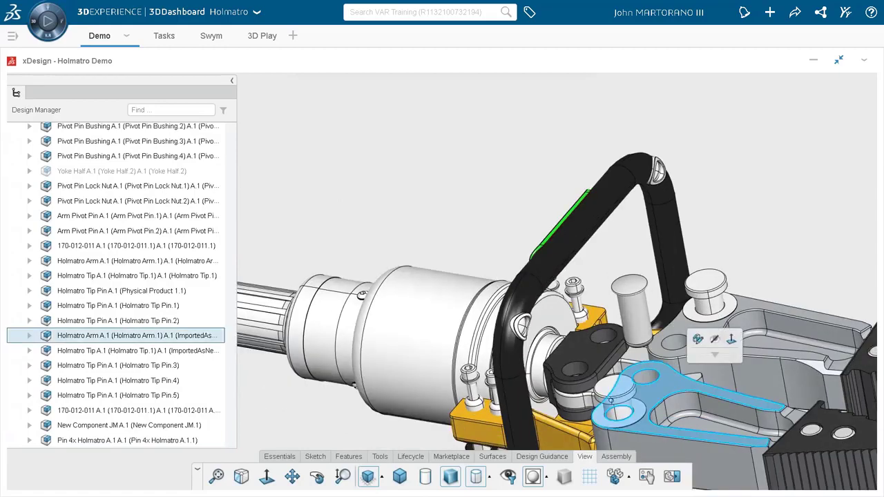
pyautogui.click(617, 362)
pyautogui.scroll(-8, 669, 294)
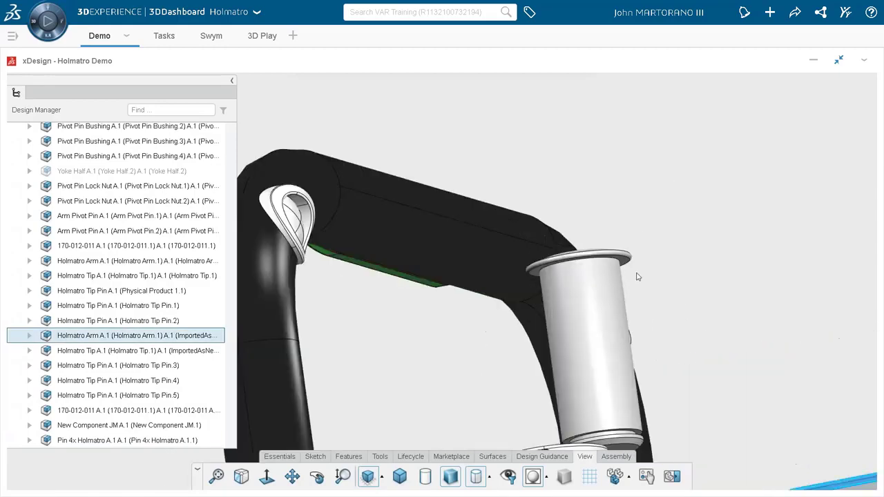
pyautogui.click(623, 265)
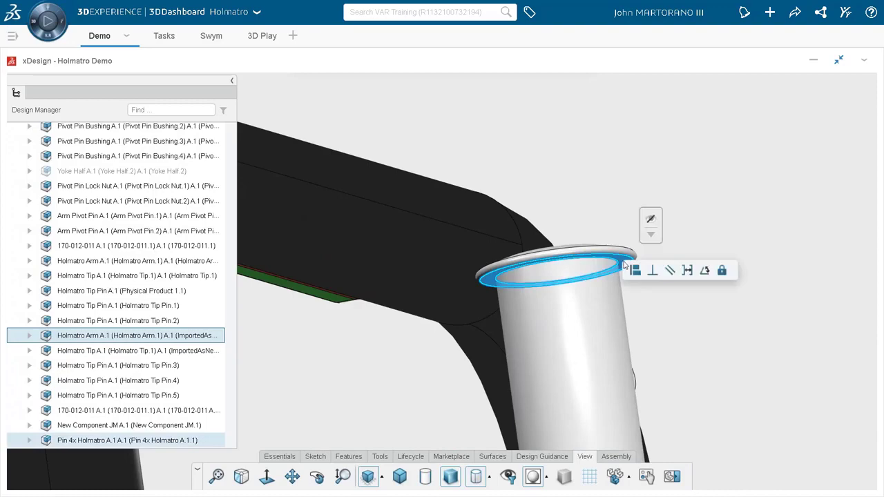
pyautogui.click(636, 277)
pyautogui.click(636, 277)
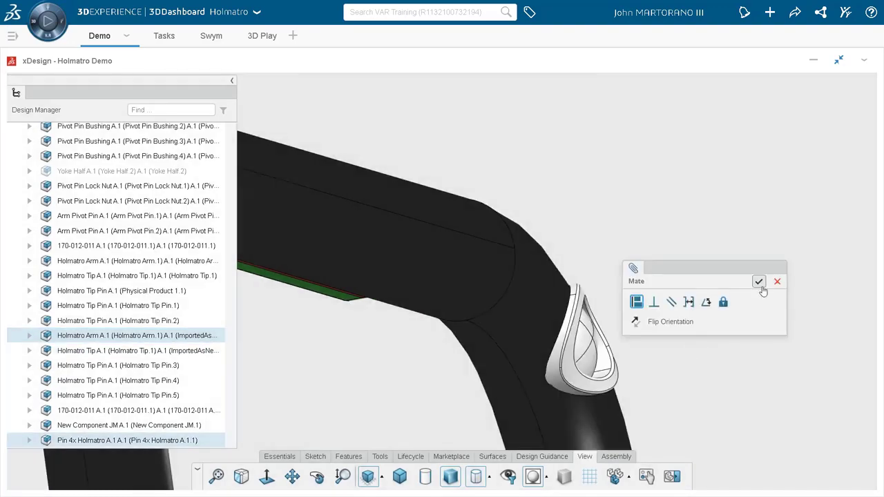
pyautogui.click(760, 284)
pyautogui.scroll(10, 693, 332)
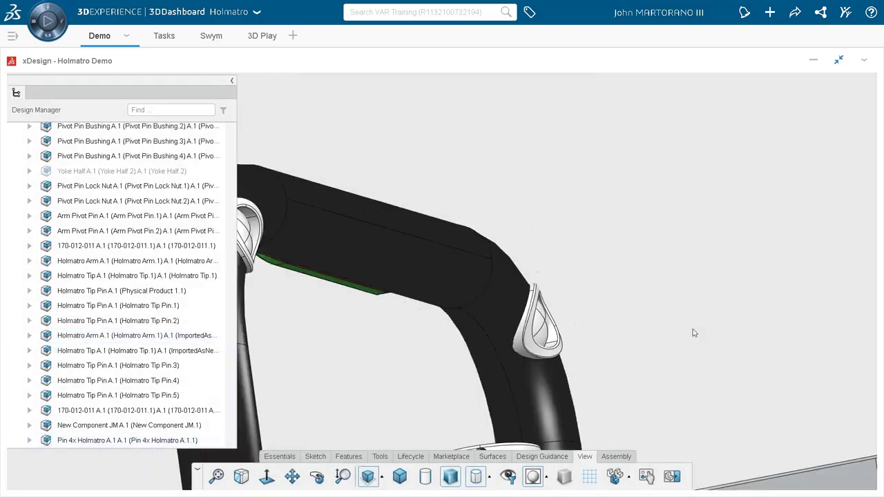
pyautogui.moveTo(653, 353); pyautogui.dragTo(534, 436, button='middle')
pyautogui.scroll(5, 639, 387)
pyautogui.scroll(5, 475, 363)
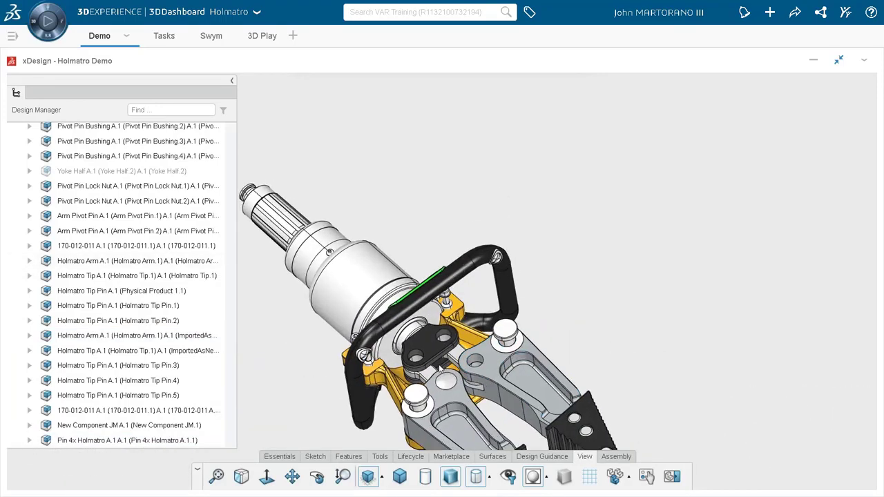
pyautogui.moveTo(475, 364); pyautogui.dragTo(456, 402, button='middle')
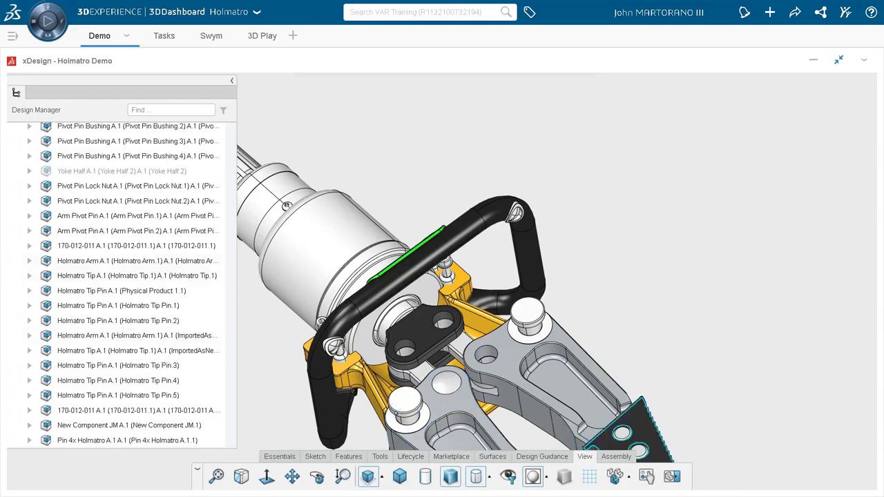
# - Copy the pin with its mates into the arm's pivot hole using Copy component with mates
pyautogui.click(615, 457)
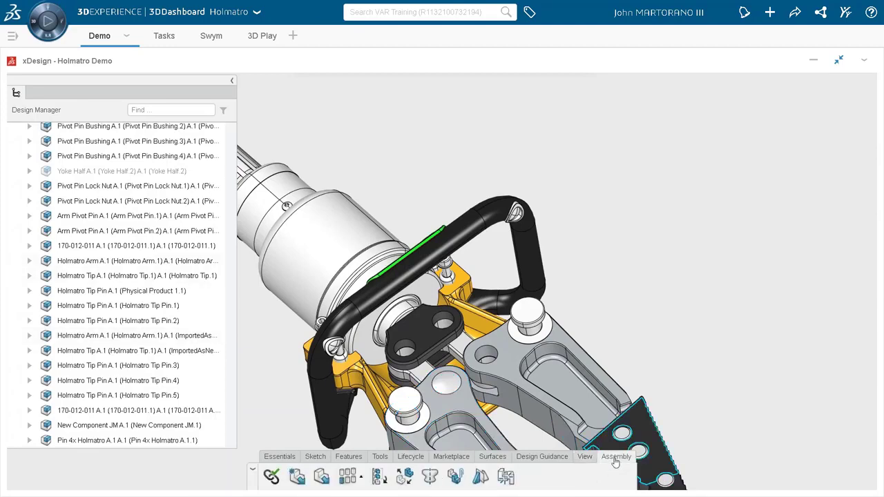
pyautogui.click(456, 478)
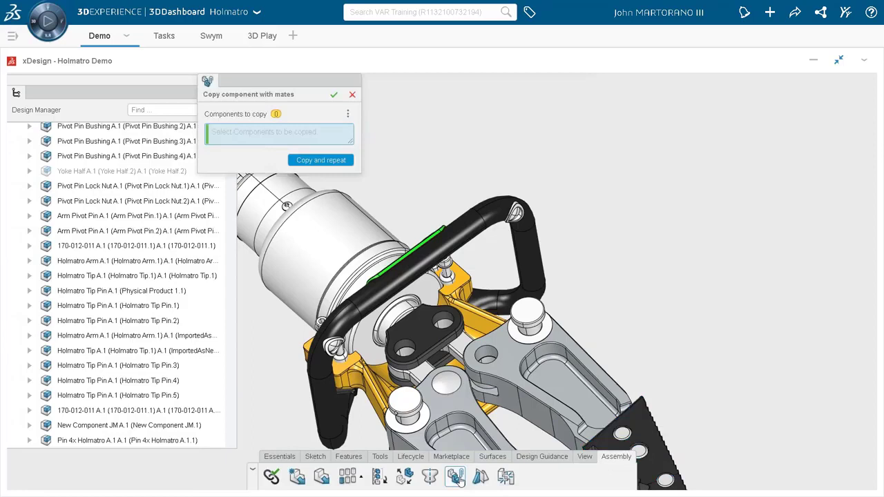
pyautogui.click(445, 387)
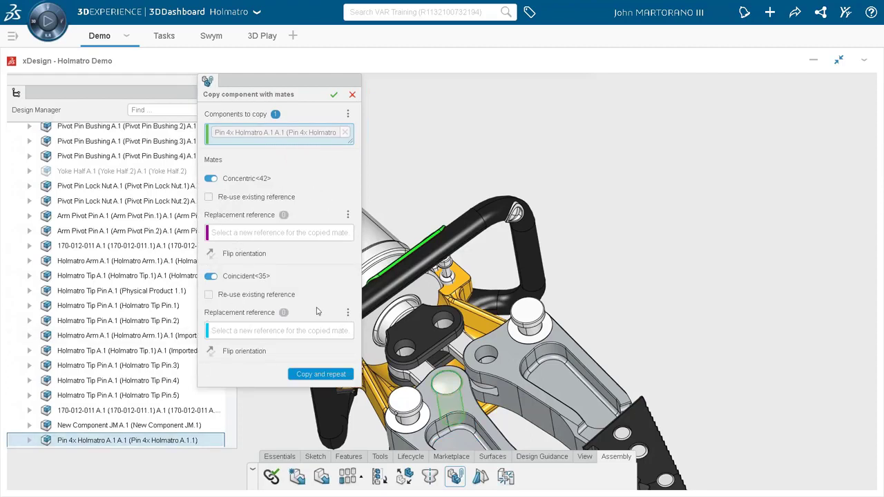
pyautogui.click(301, 235)
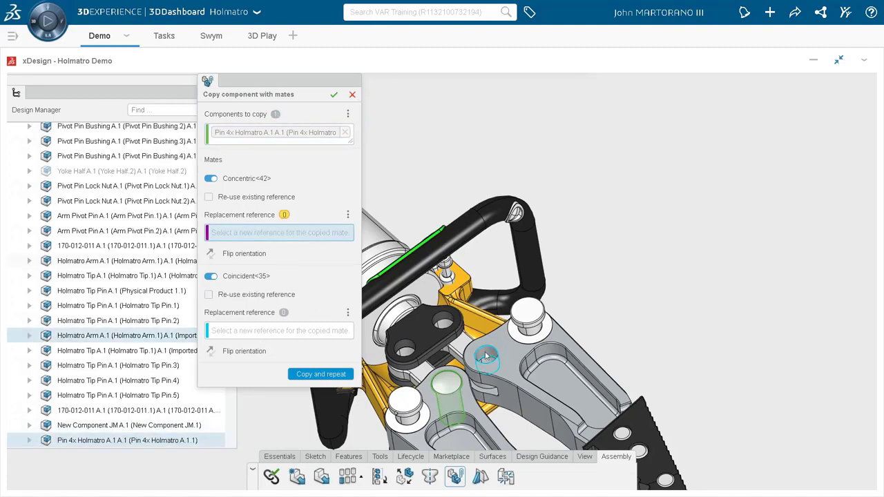
pyautogui.click(486, 356)
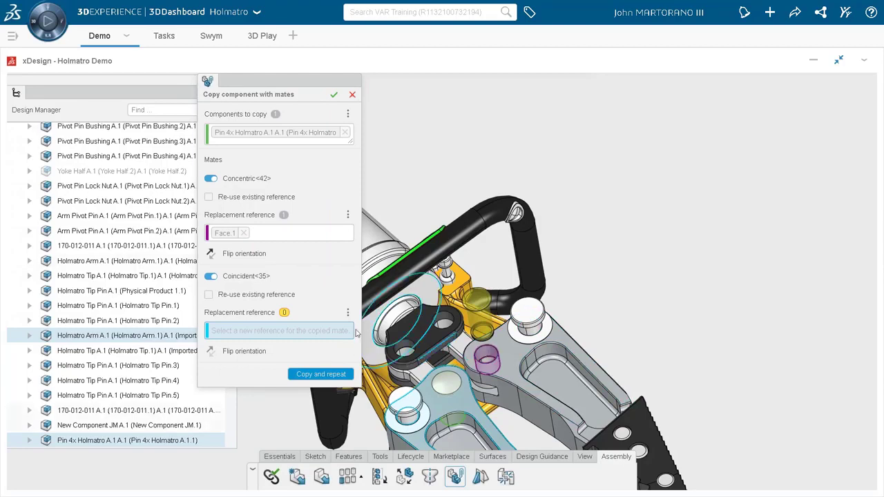
pyautogui.click(511, 353)
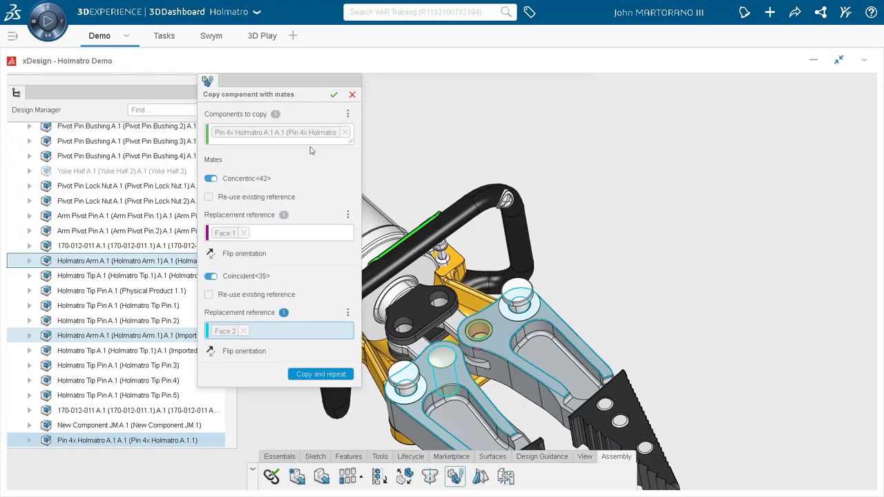
pyautogui.click(342, 376)
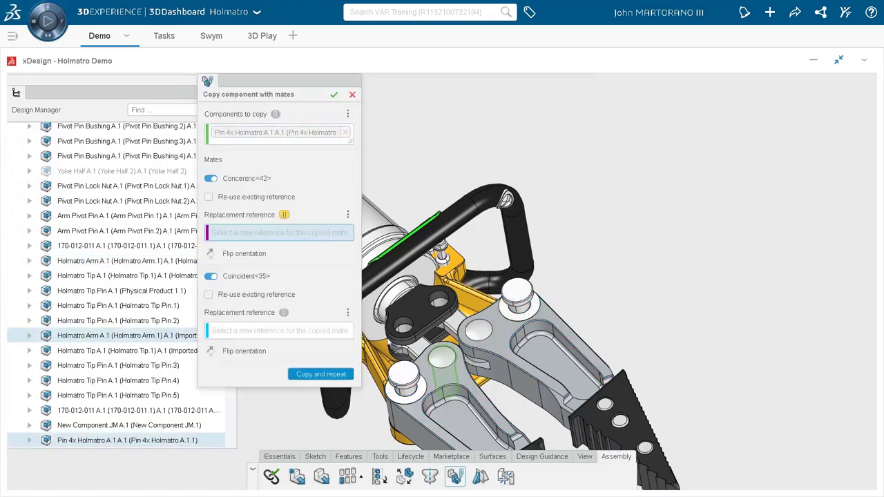
# - Place further pin copies in the black link's hole and the remaining arm hole
pyautogui.scroll(3, 405, 326)
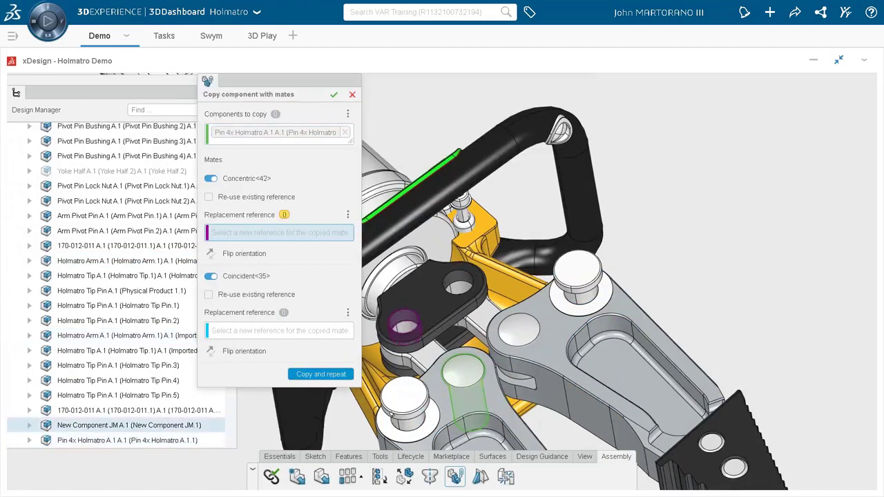
pyautogui.click(405, 326)
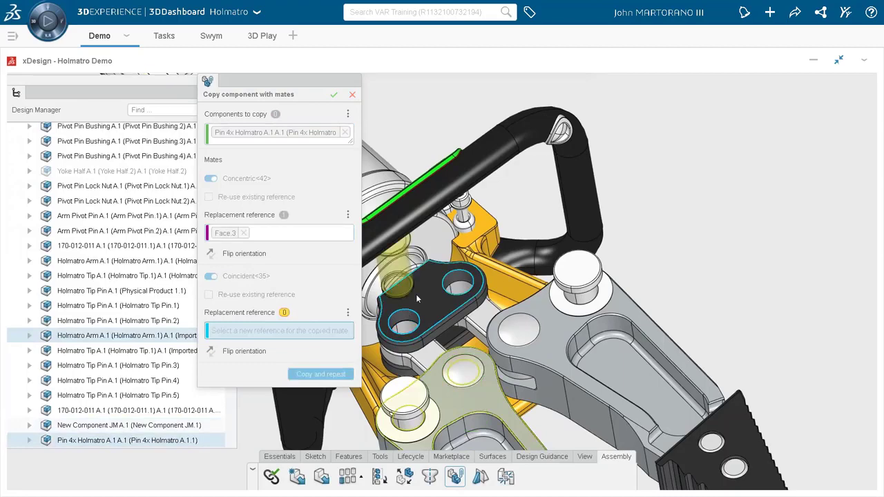
pyautogui.click(422, 297)
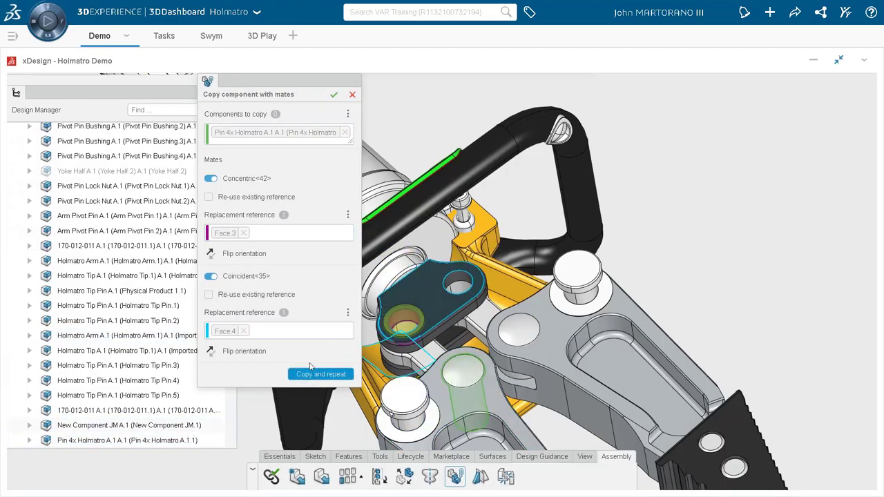
pyautogui.click(317, 374)
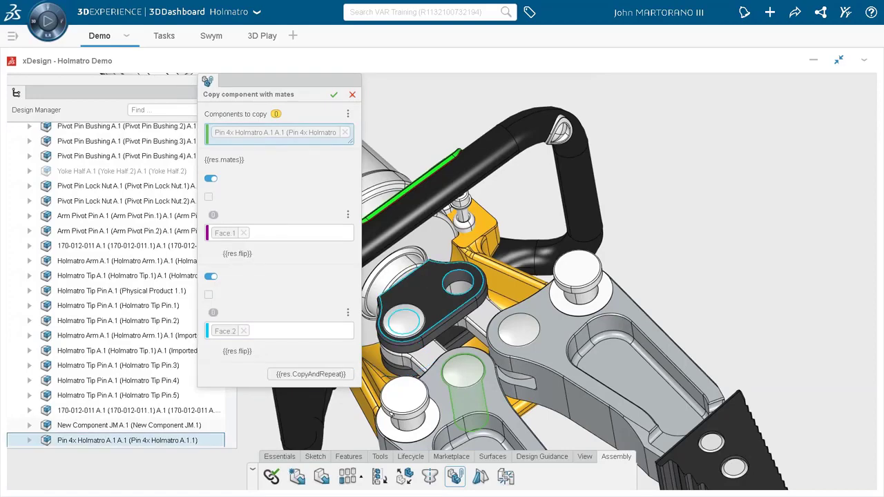
pyautogui.click(453, 285)
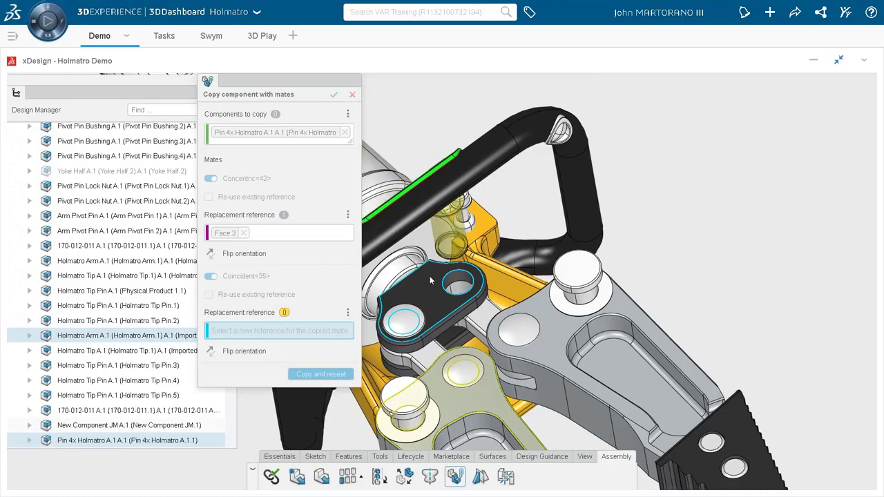
pyautogui.click(430, 278)
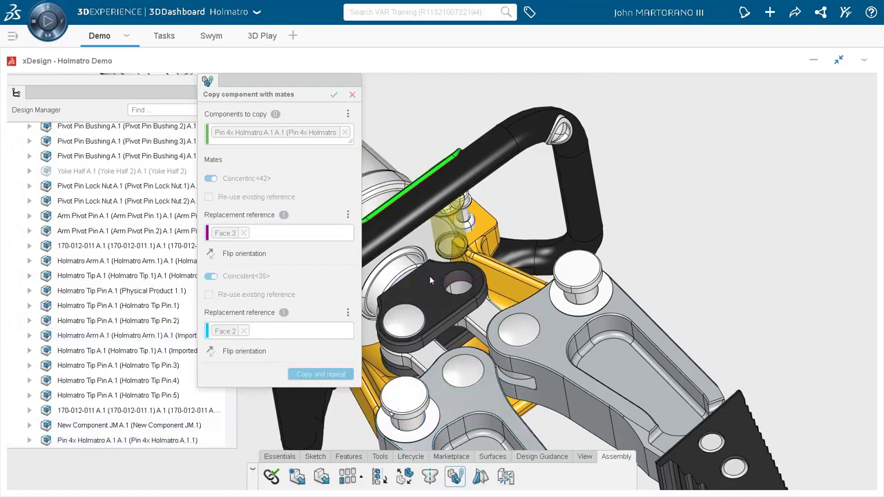
pyautogui.click(334, 95)
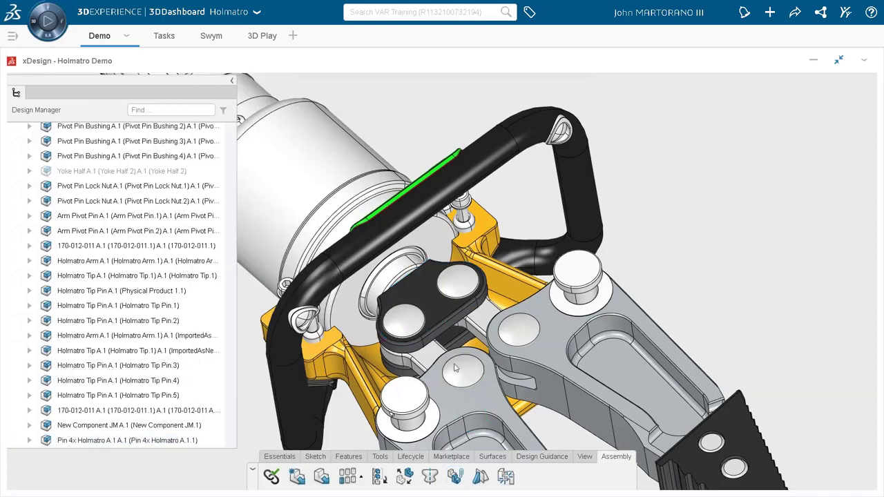
# - Unhide Yoke Half.2 from the Design Manager tree
pyautogui.moveTo(466, 379); pyautogui.dragTo(242, 340, button='middle')
pyautogui.click(121, 171)
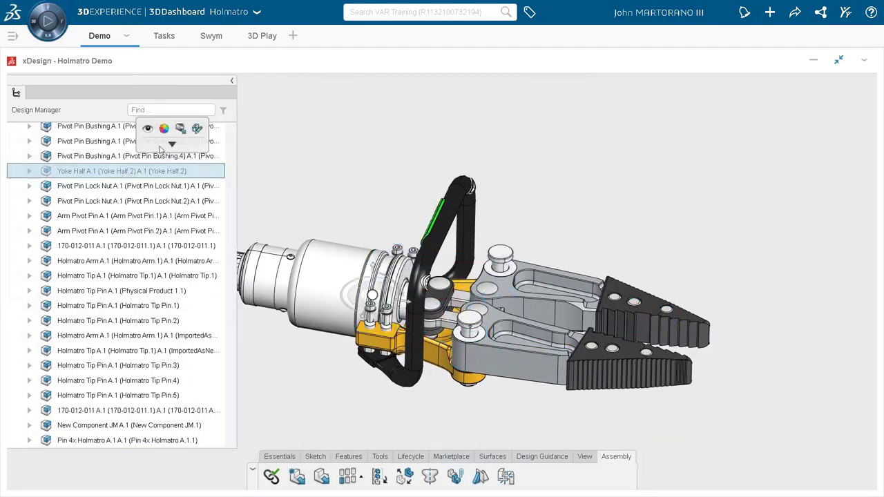
pyautogui.click(147, 129)
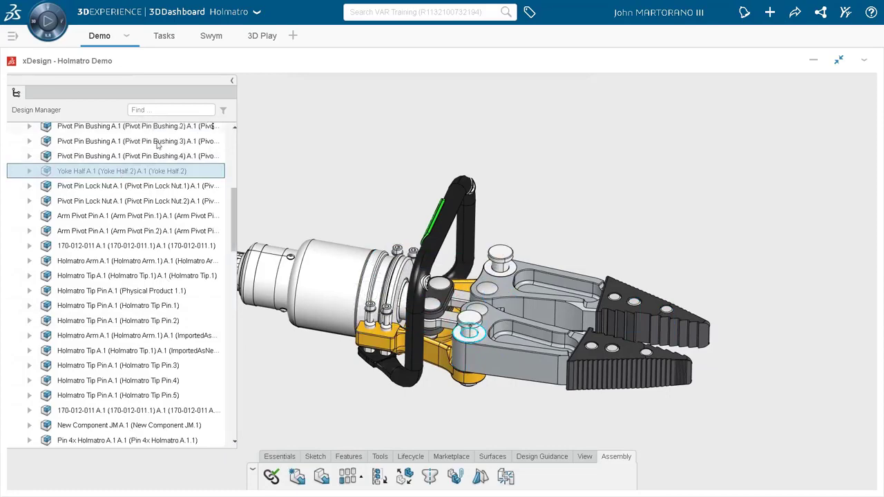
pyautogui.moveTo(506, 222); pyautogui.dragTo(592, 415, button='middle')
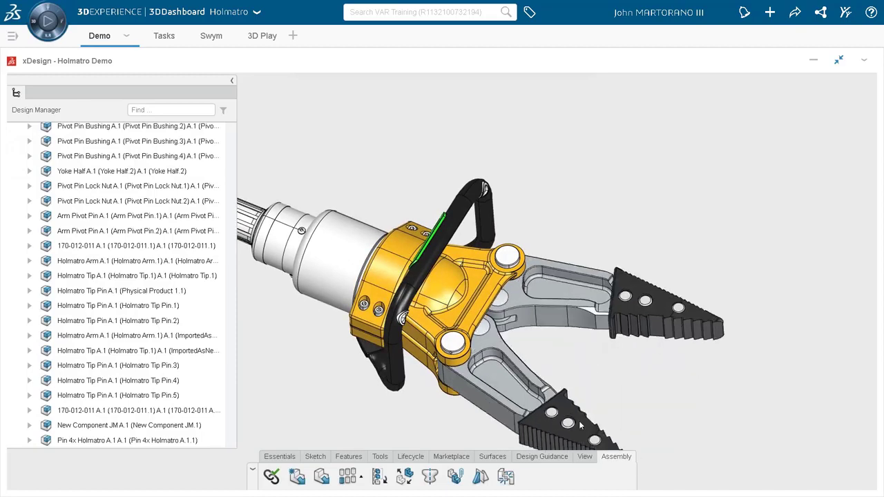